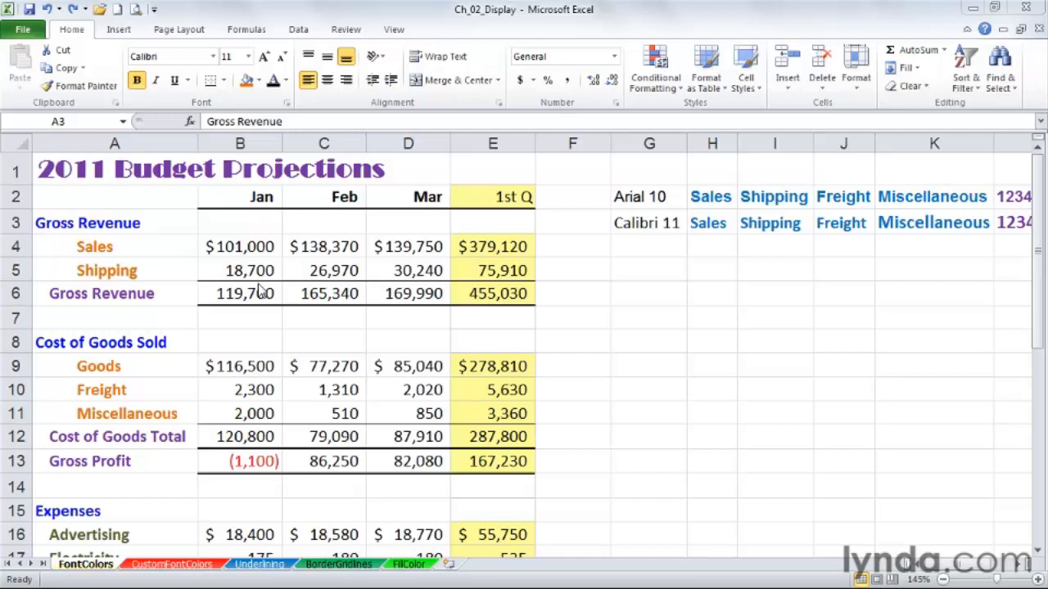
# - Compare the fonts used in cells A1 and A3, and browse the fonts available for the title
pyautogui.click(102, 169)
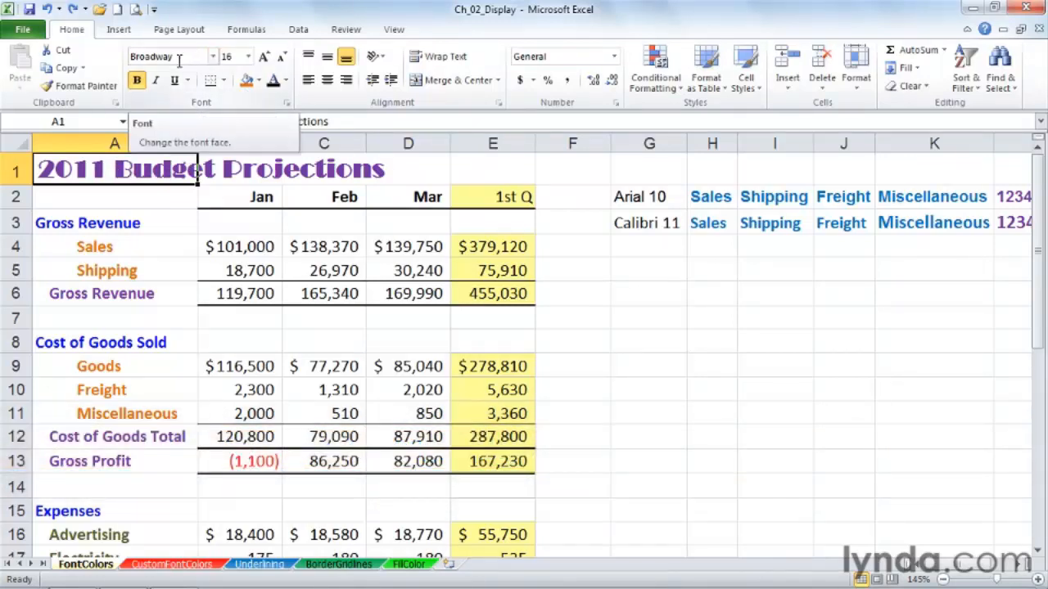
pyautogui.click(148, 223)
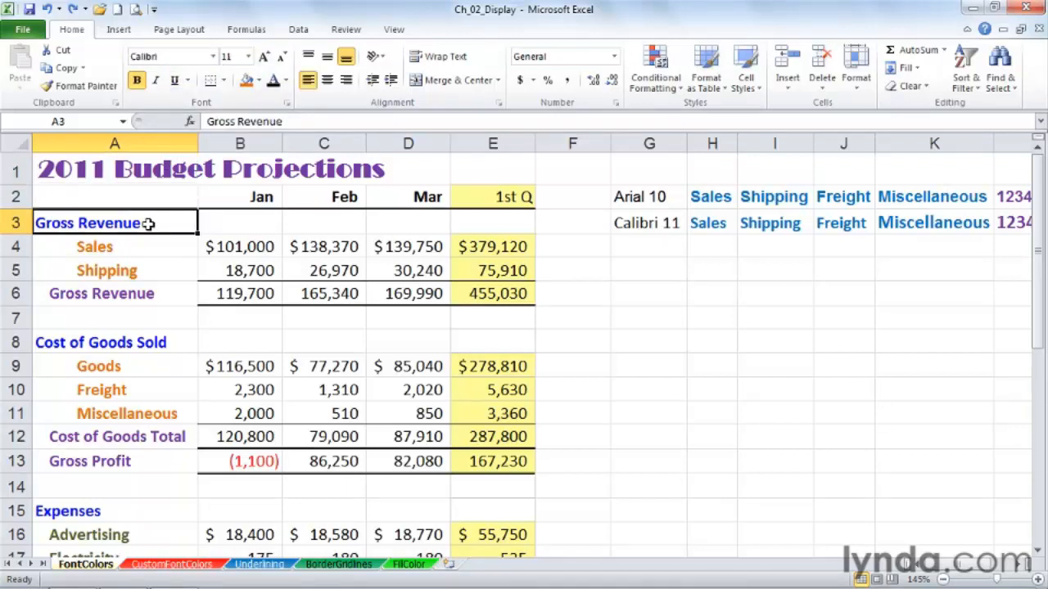
pyautogui.click(160, 171)
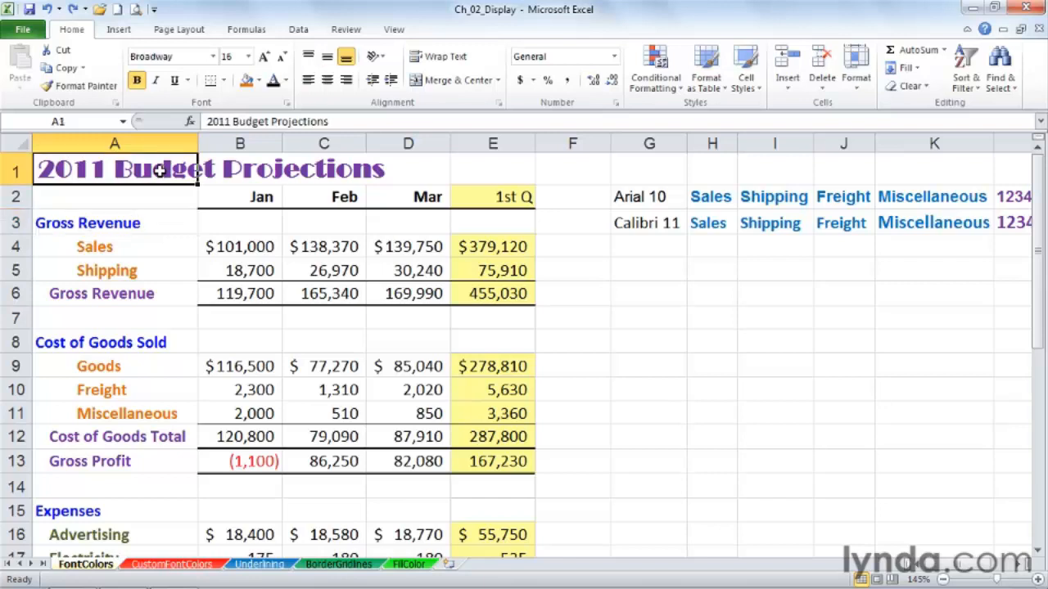
pyautogui.click(213, 56)
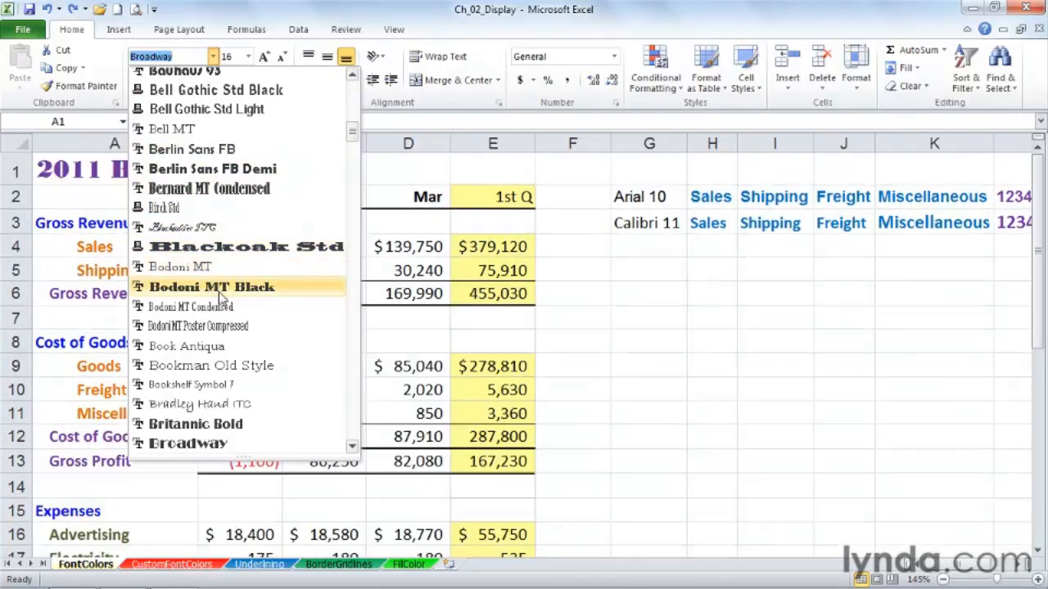
pyautogui.moveTo(351, 131)
pyautogui.mouseDown()
pyautogui.moveTo(347, 207)
pyautogui.moveTo(354, 127)
pyautogui.mouseUp()
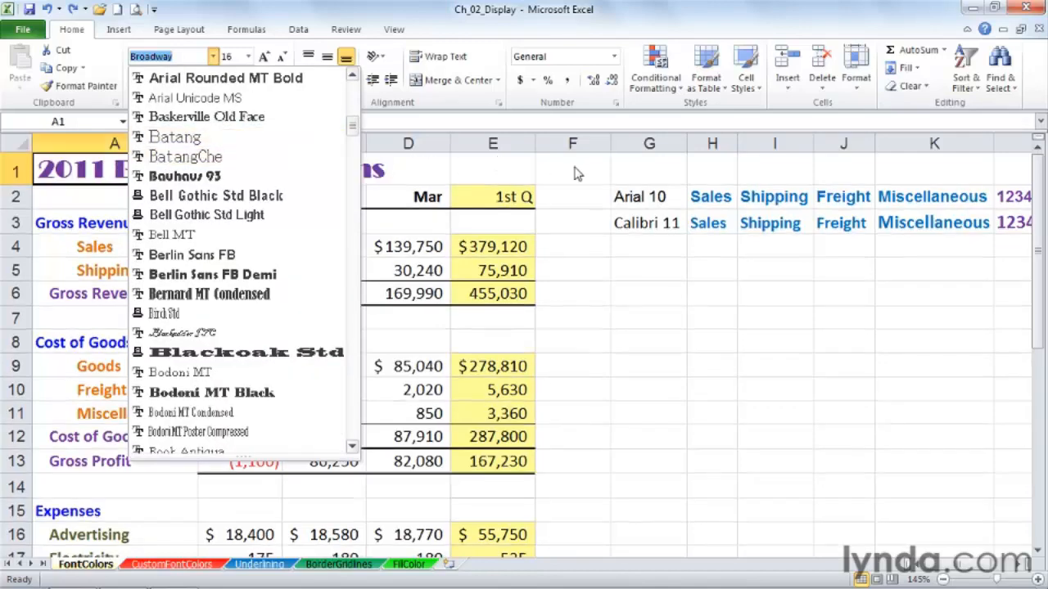
pyautogui.click(573, 166)
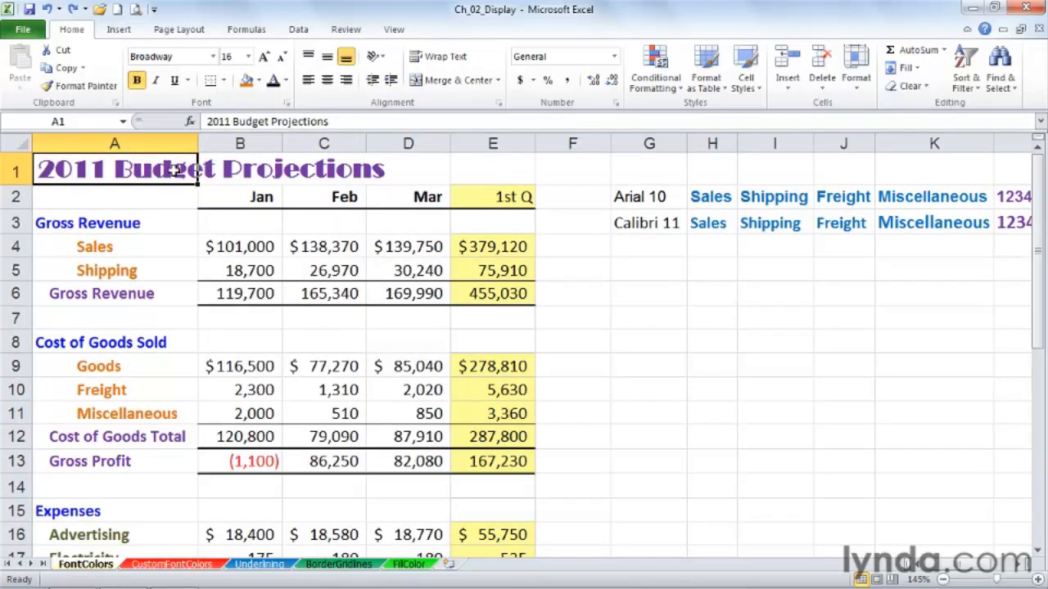
# - Change the font color of the title in A1 to a darker red theme color
pyautogui.click(286, 85)
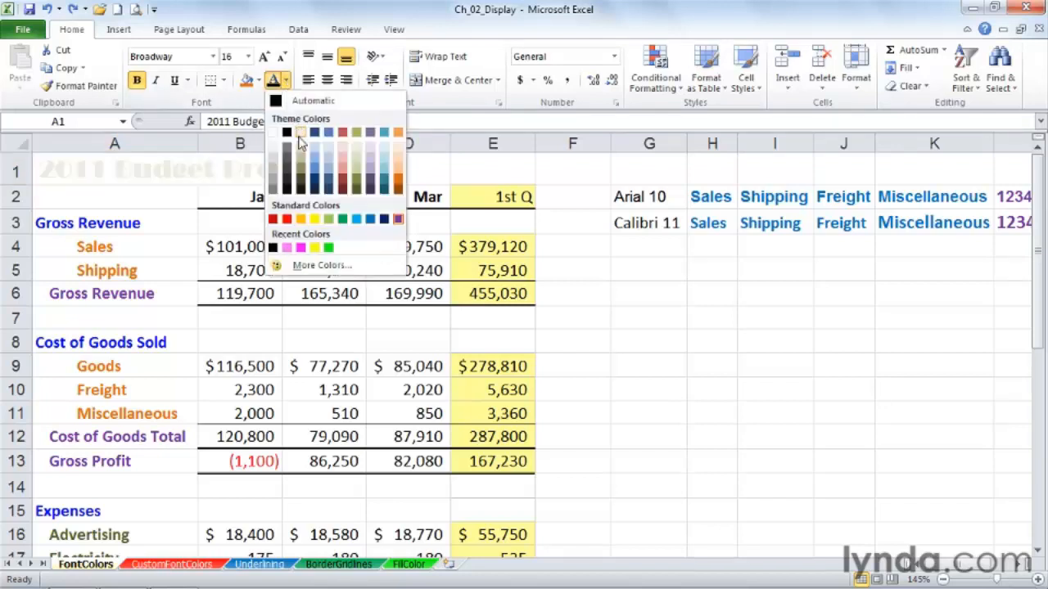
pyautogui.click(340, 180)
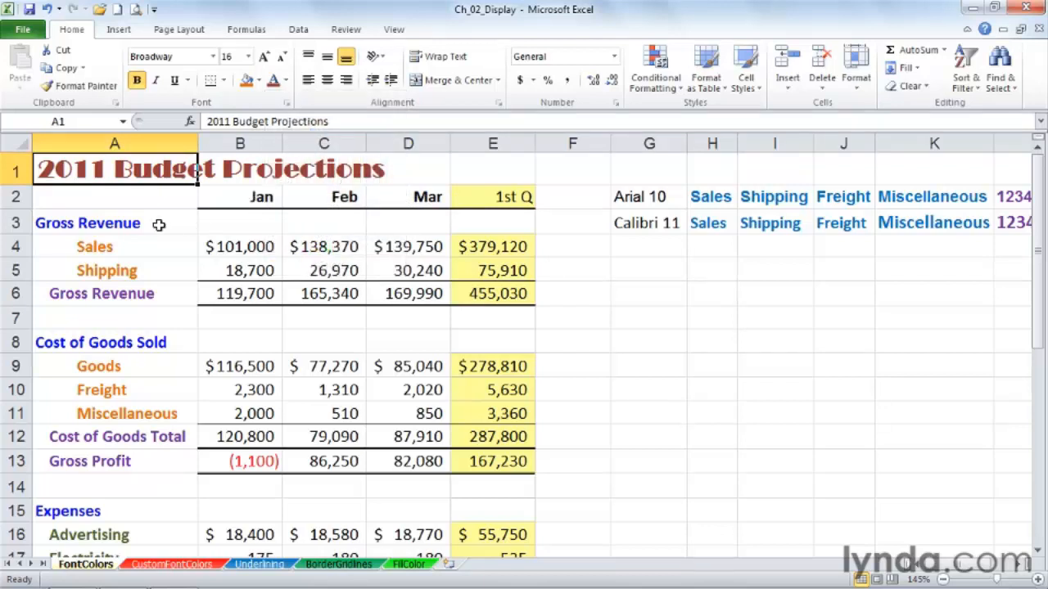
# - View the palette of additional font colors for the labels in A3:A6
pyautogui.moveTo(159, 223); pyautogui.dragTo(164, 293)
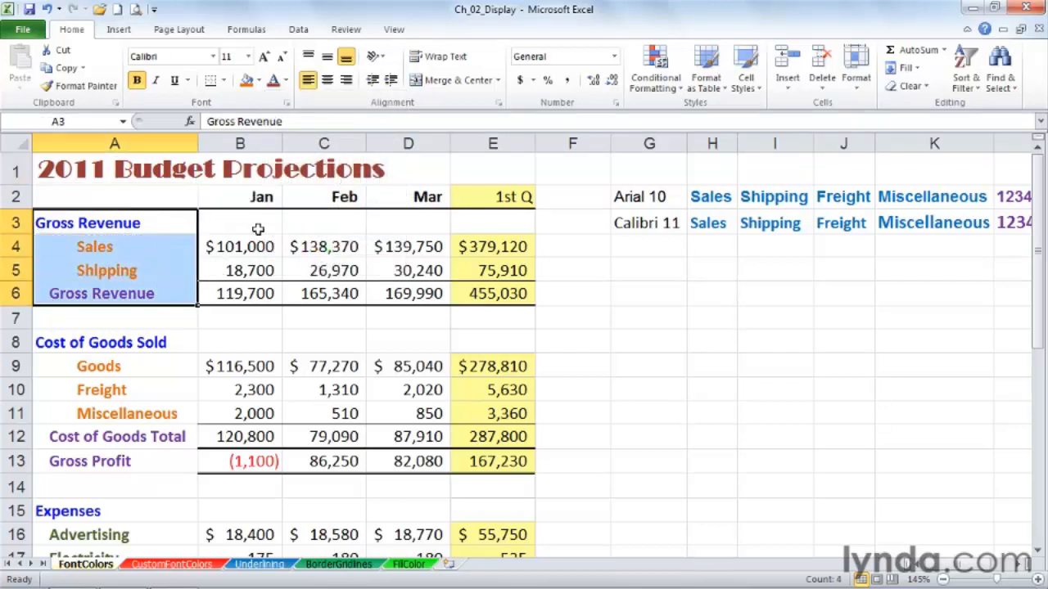
pyautogui.click(284, 82)
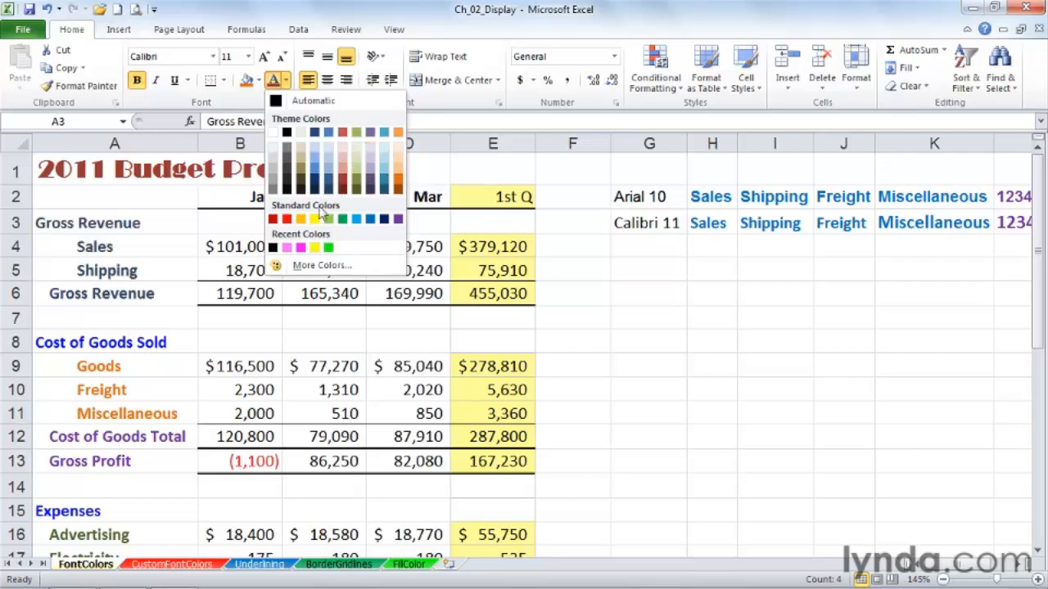
pyautogui.click(322, 266)
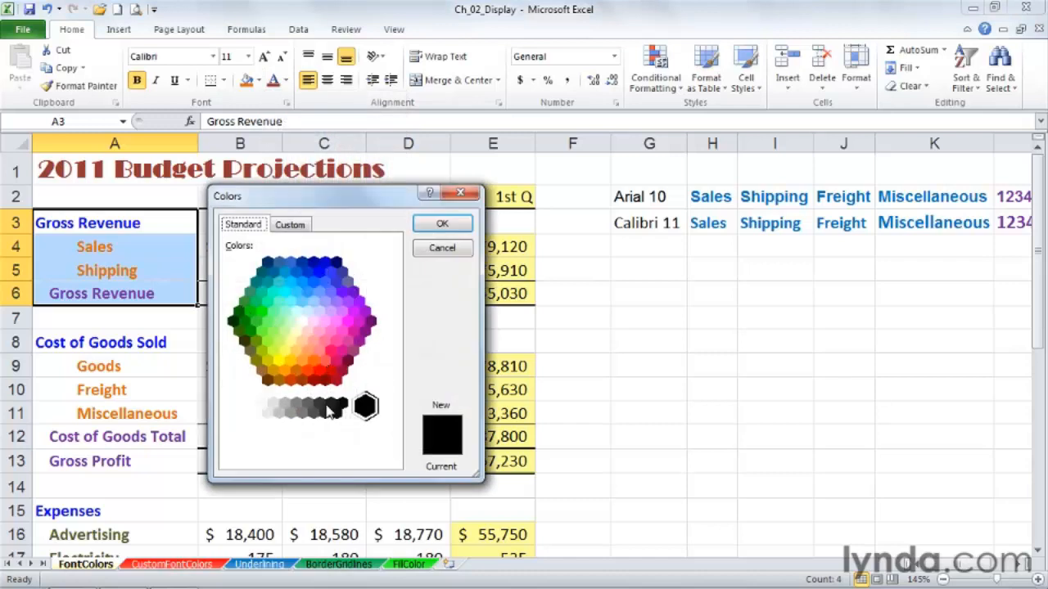
pyautogui.click(437, 248)
# - Set the font color of the labels in A3:A34 to Automatic
pyautogui.moveTo(150, 224); pyautogui.dragTo(151, 524)
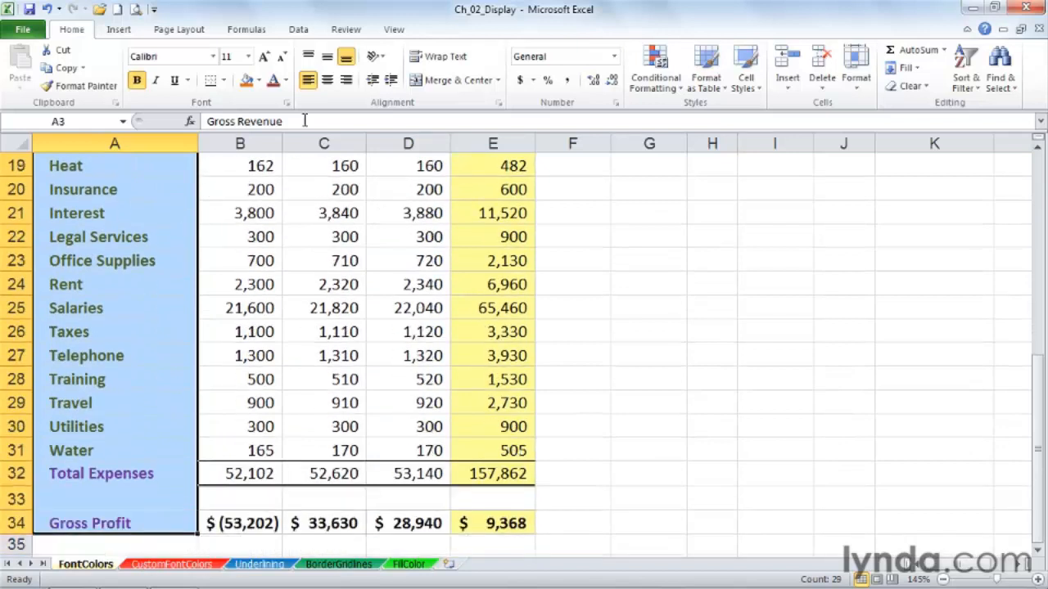
pyautogui.click(285, 82)
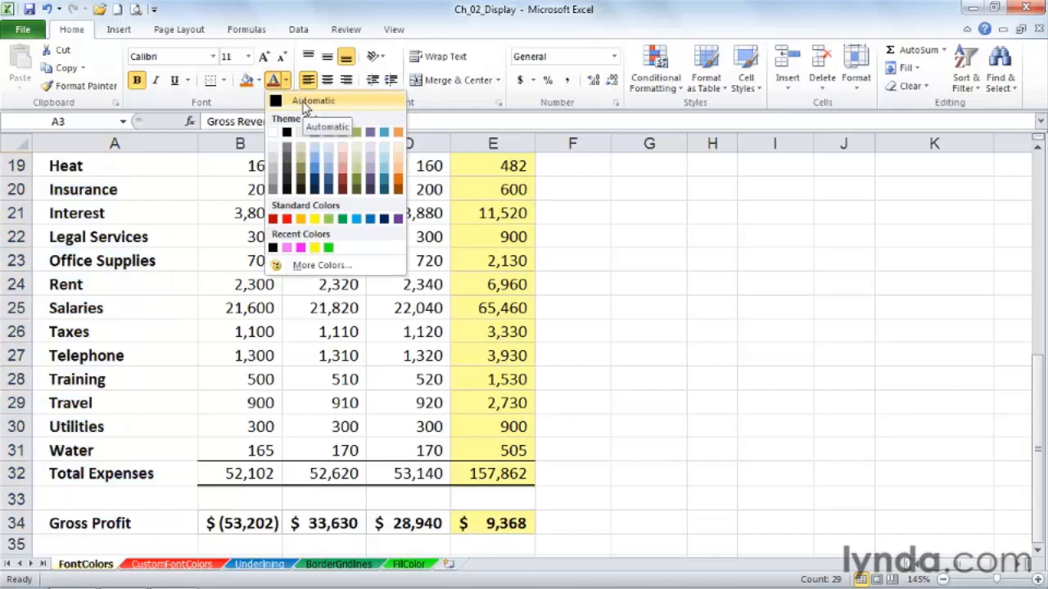
pyautogui.click(306, 103)
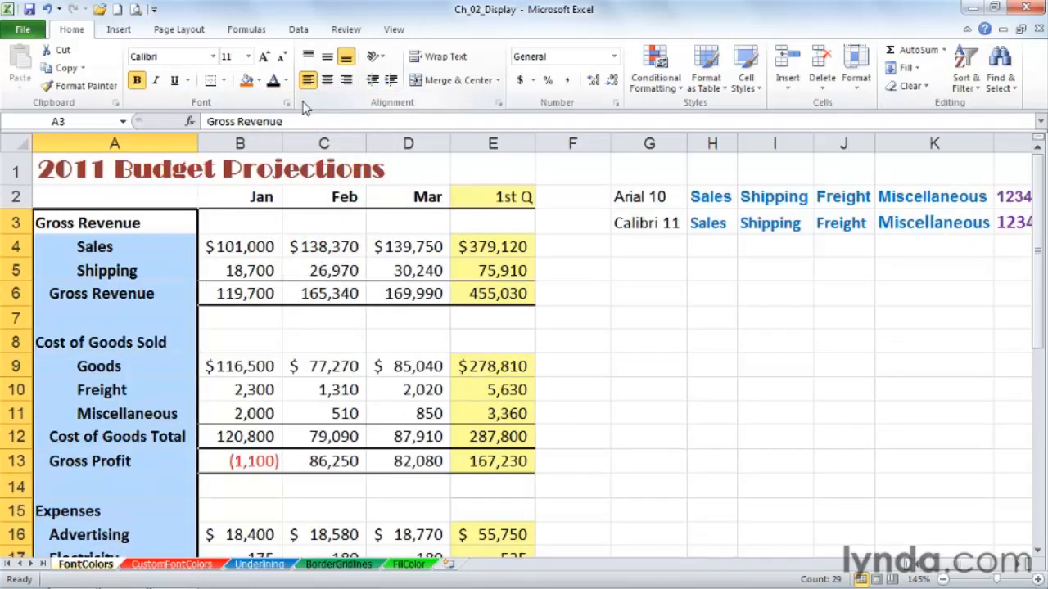
# - Compare the Arial 10 and Calibri 11 sample rows starting in G2 and G3, checking the font size of individual cells
pyautogui.moveTo(245, 248); pyautogui.dragTo(387, 293)
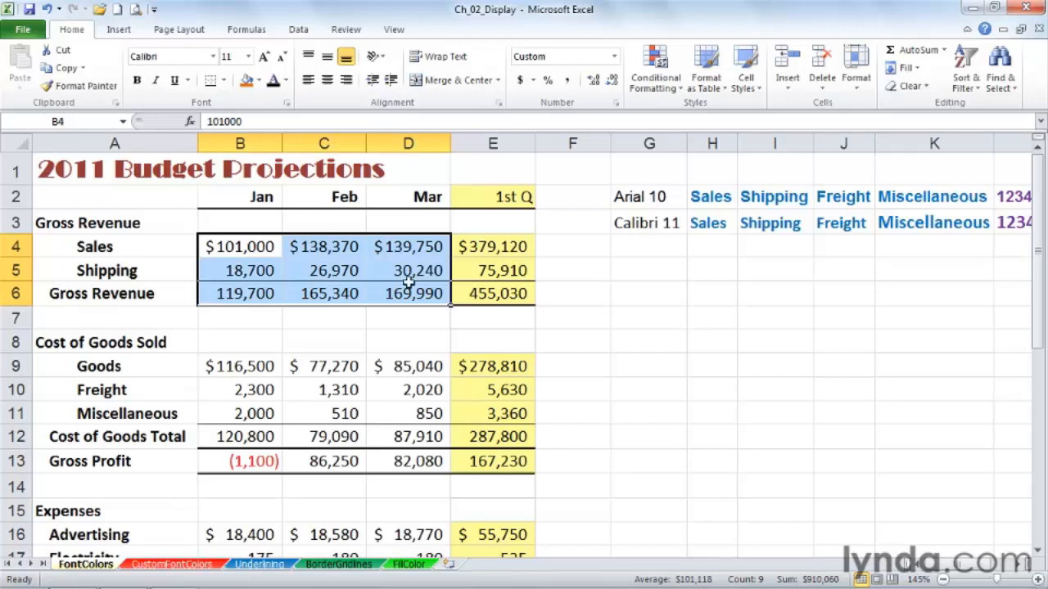
pyautogui.click(644, 223)
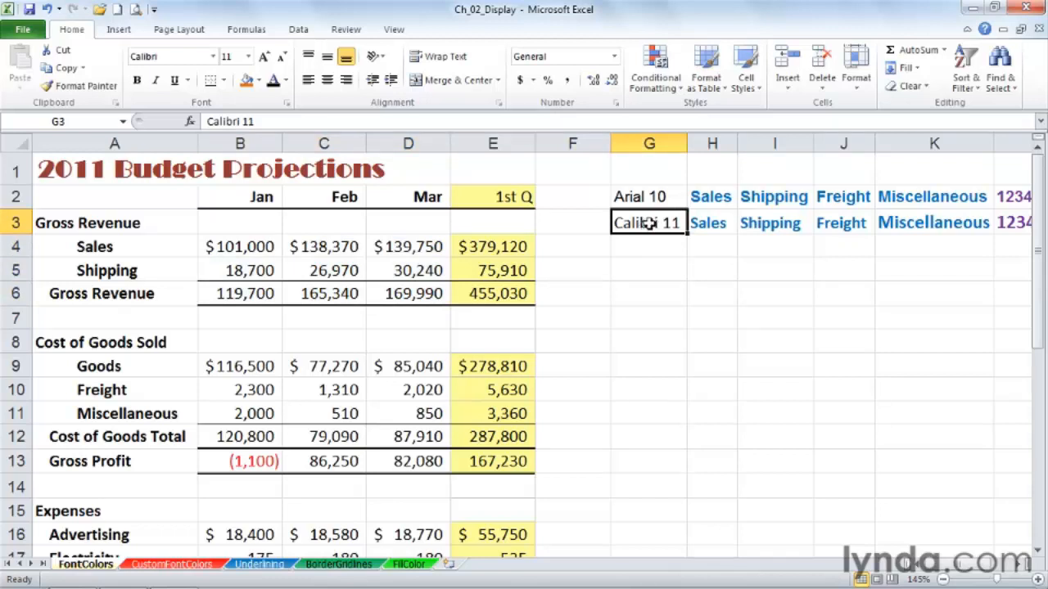
pyautogui.click(641, 199)
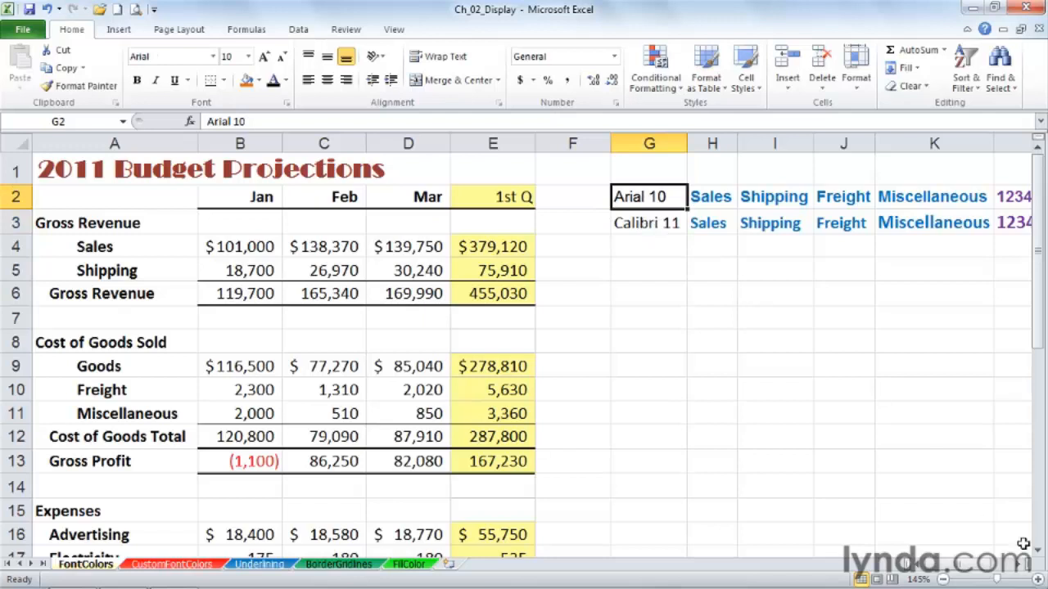
pyautogui.click(1021, 568)
pyautogui.click(1021, 568)
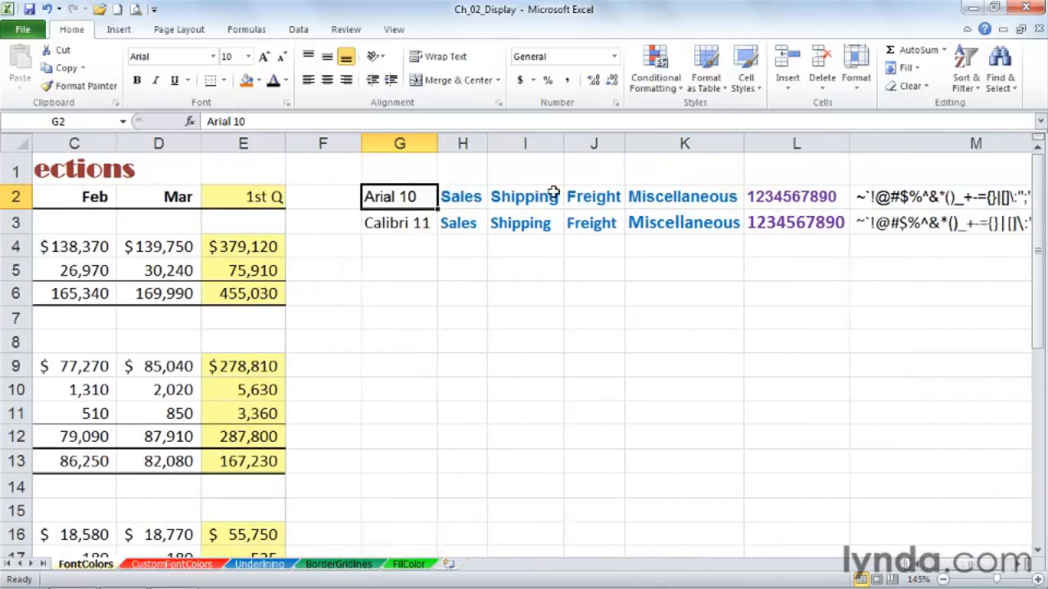
pyautogui.moveTo(420, 195); pyautogui.dragTo(579, 221)
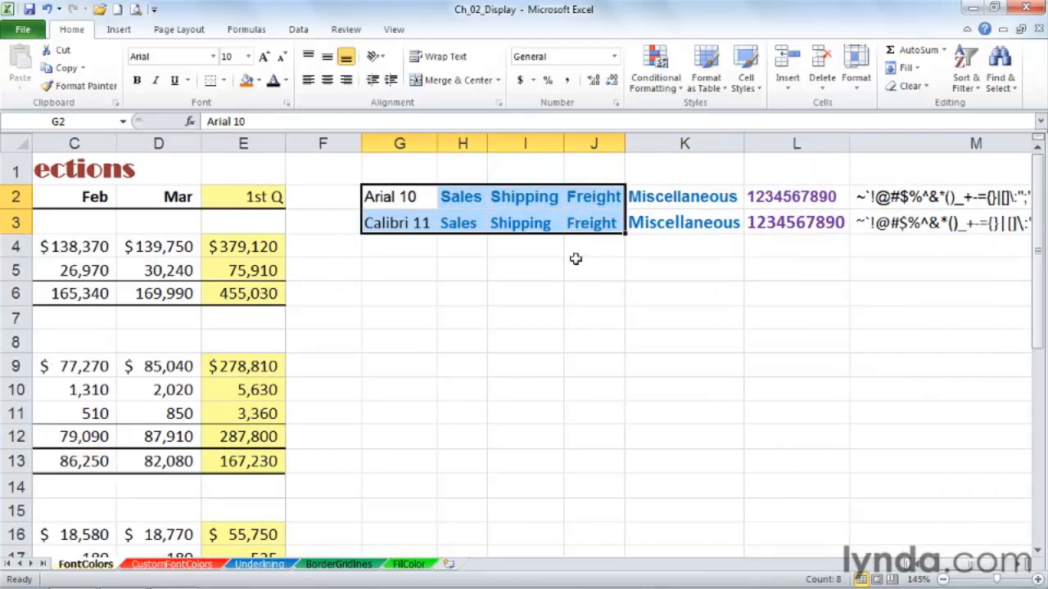
pyautogui.click(576, 260)
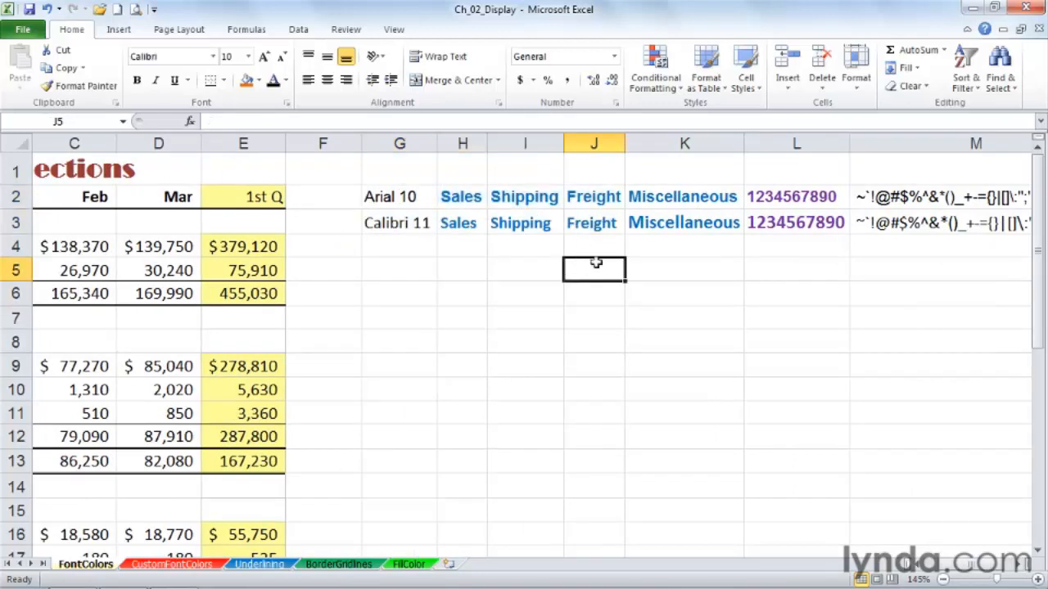
pyautogui.click(674, 224)
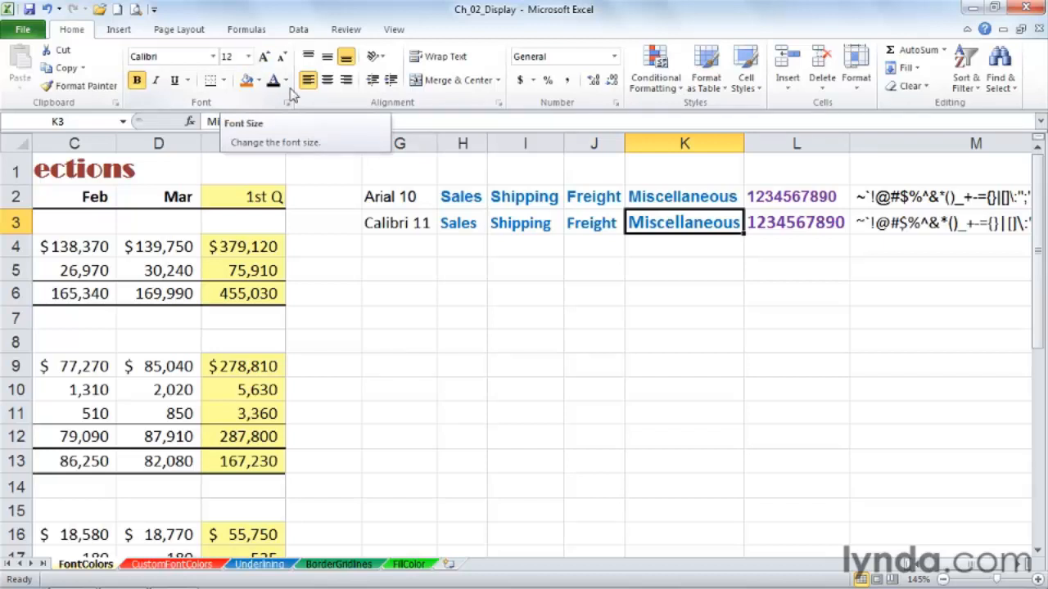
pyautogui.click(594, 231)
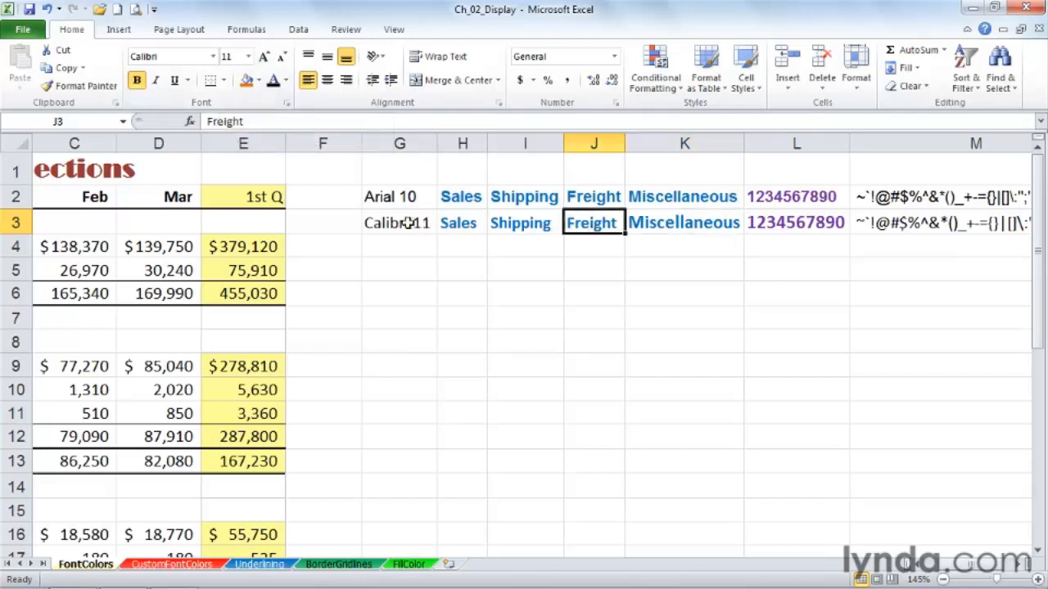
# - Set the font size of the whole Calibri sample row, from G3 across to column M, to 11
pyautogui.moveTo(414, 225); pyautogui.dragTo(877, 227)
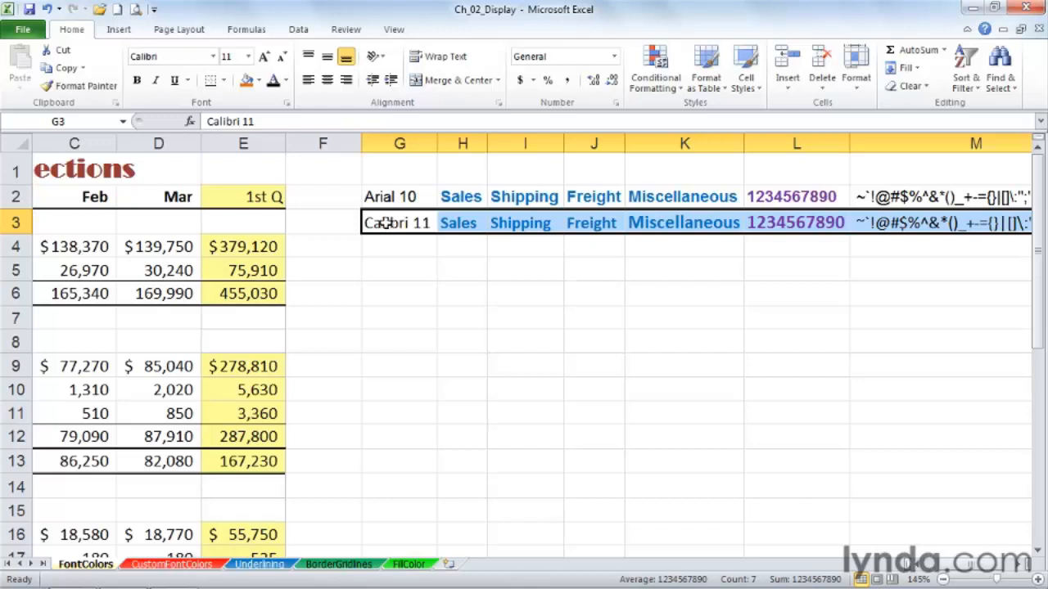
pyautogui.click(247, 56)
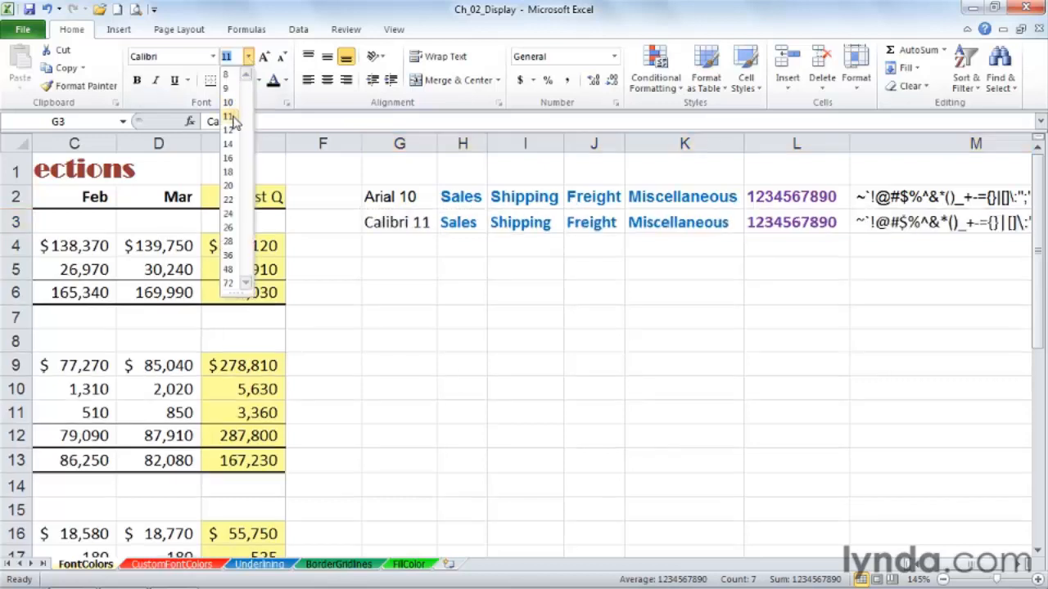
pyautogui.click(234, 121)
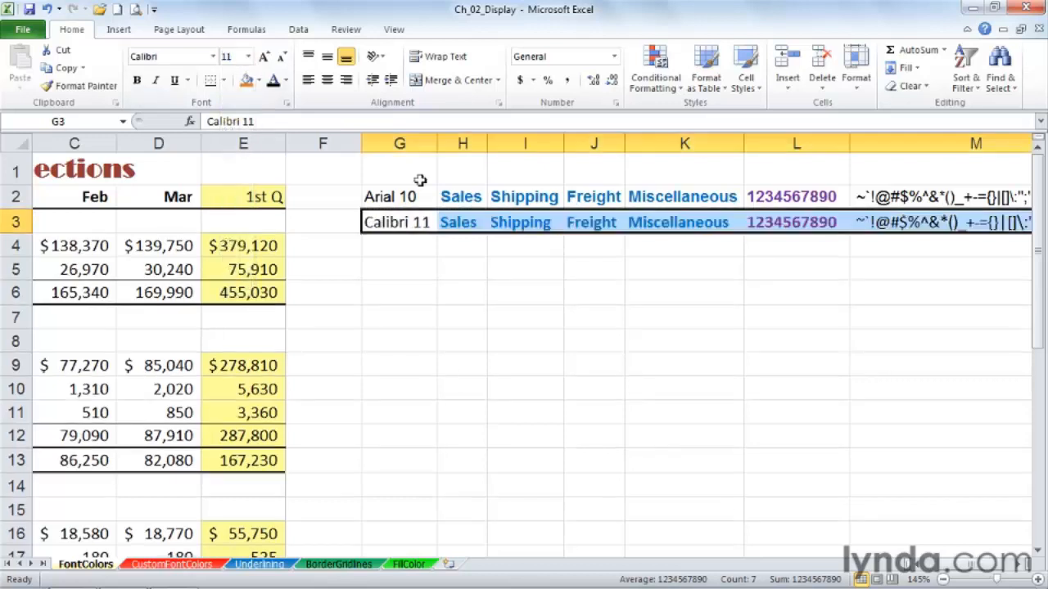
pyautogui.click(663, 223)
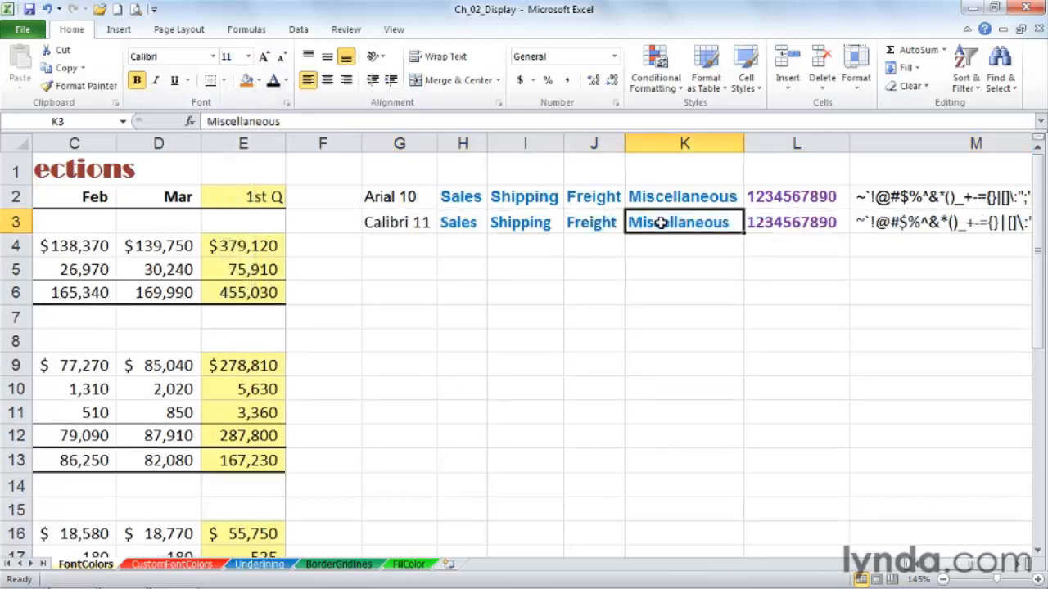
pyautogui.click(409, 222)
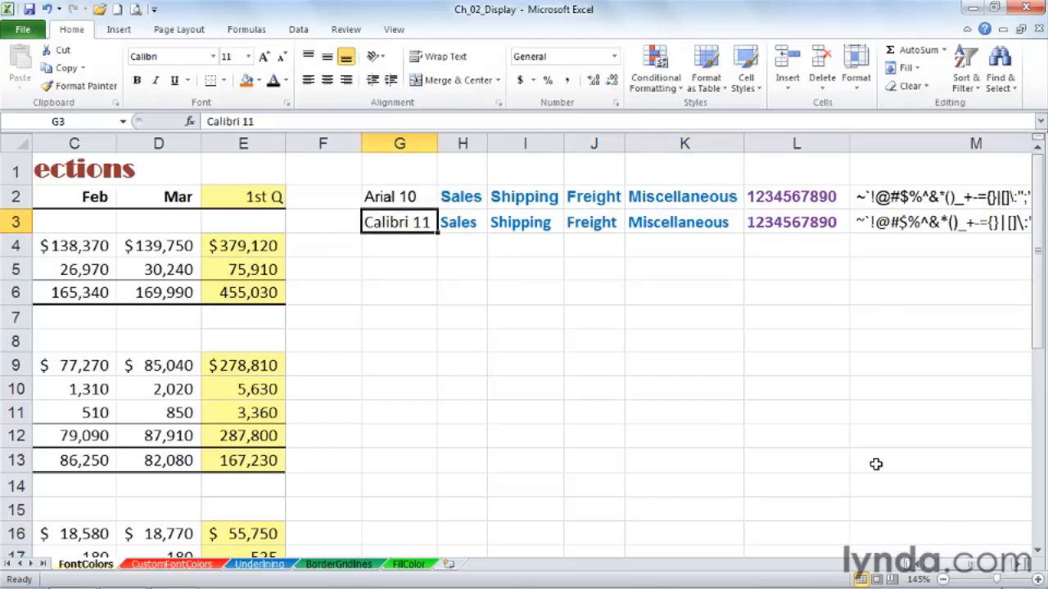
# - Change the title in A1 to the Century Gothic font and remove its bold formatting
pyautogui.moveTo(955, 570); pyautogui.dragTo(941, 571)
pyautogui.click(133, 171)
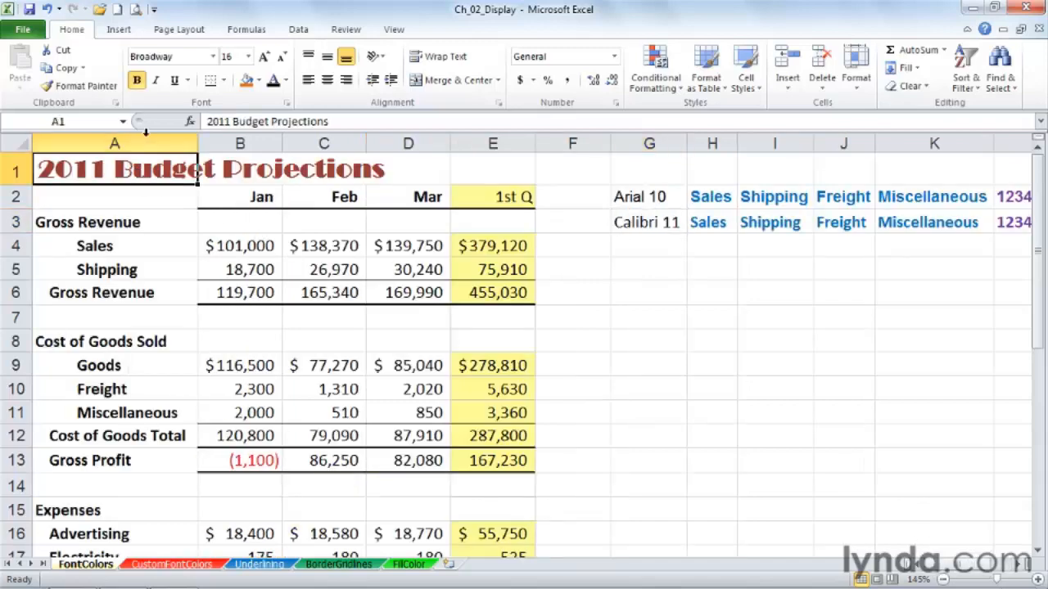
pyautogui.click(212, 55)
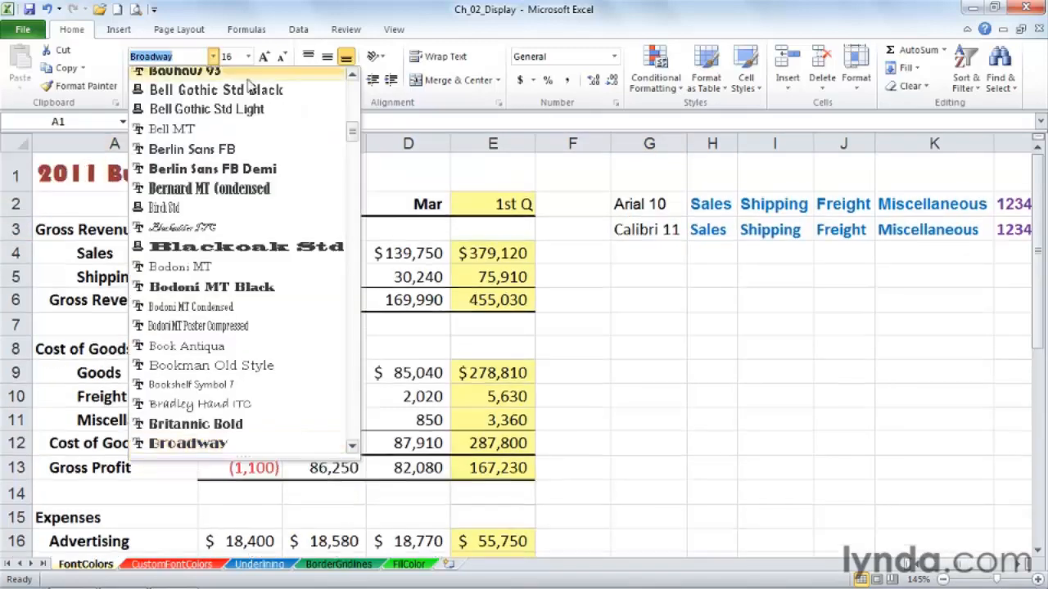
pyautogui.moveTo(353, 141); pyautogui.dragTo(352, 168)
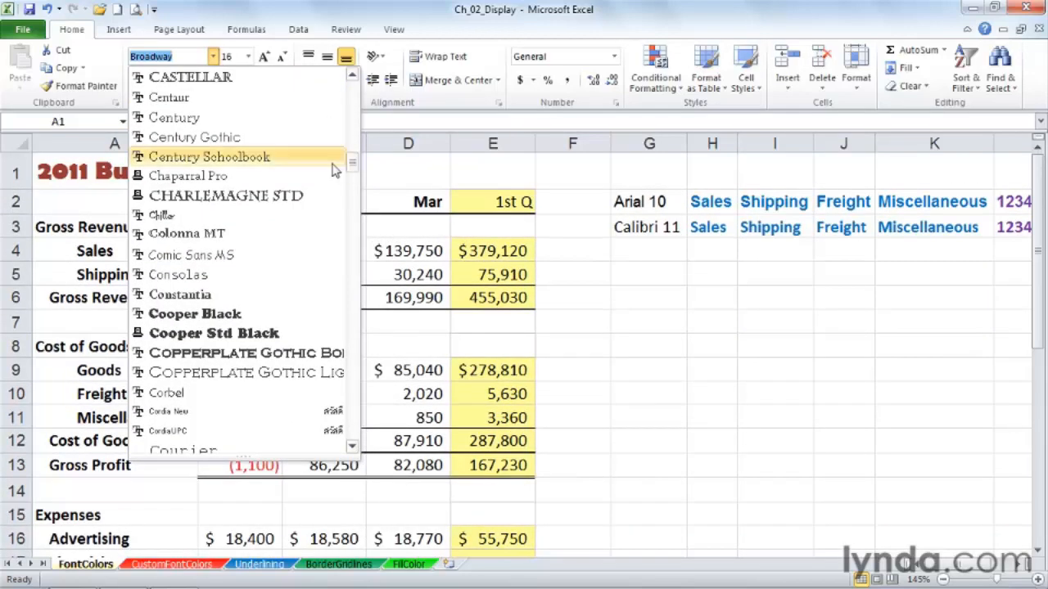
pyautogui.click(214, 137)
pyautogui.click(137, 80)
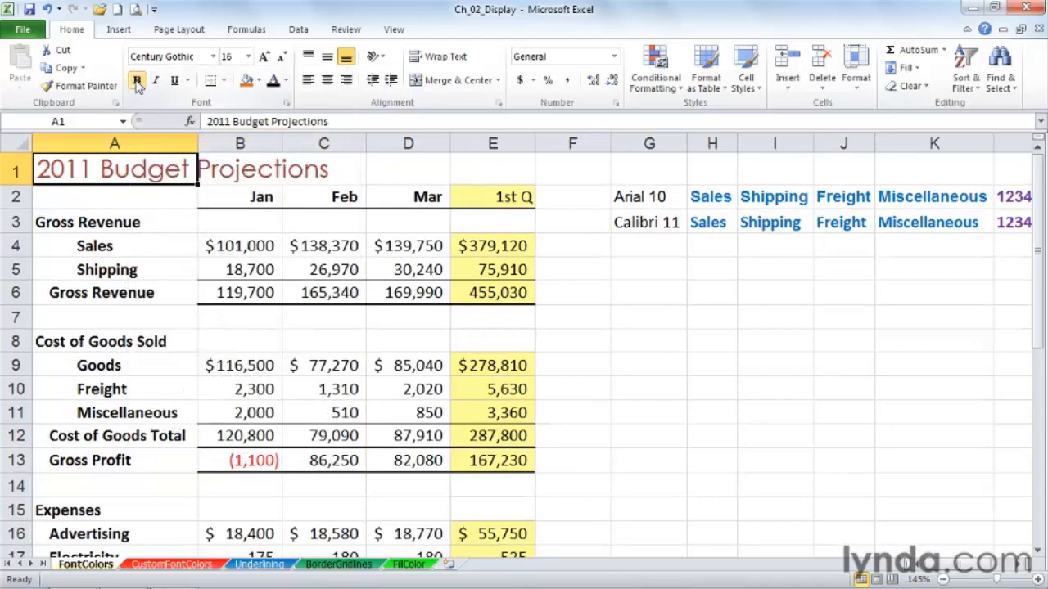
pyautogui.click(134, 200)
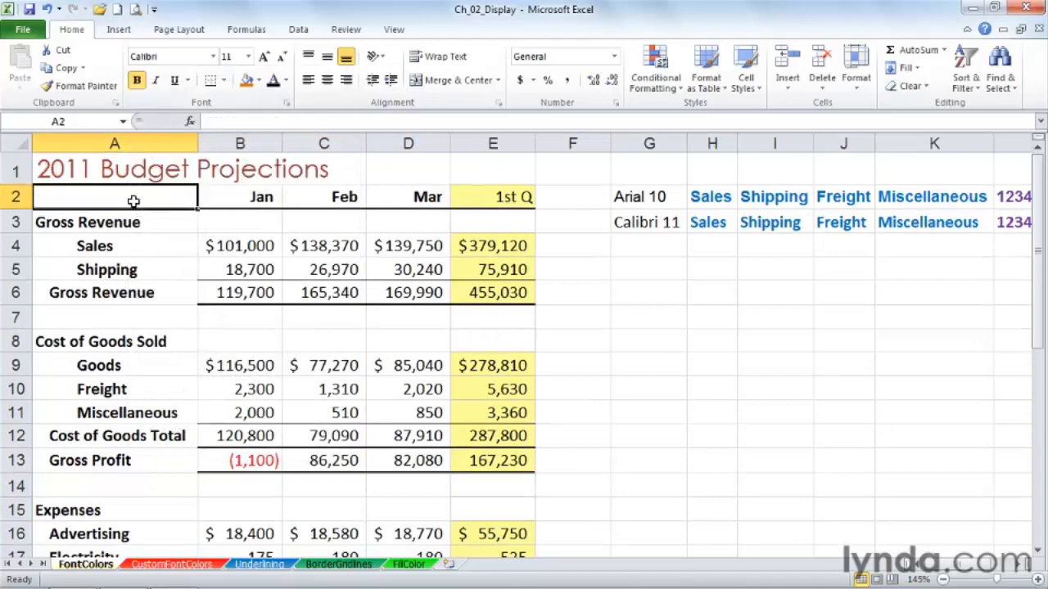
# - On the CustomFontColors sheet, examine the colored scores in column A and the font color choices offered for A2
pyautogui.click(129, 174)
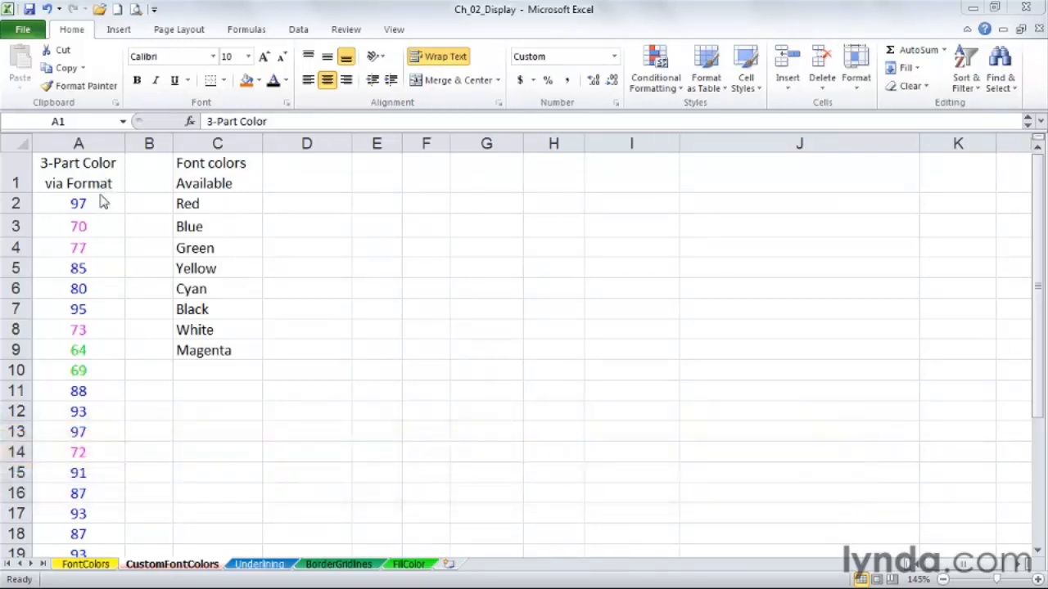
pyautogui.click(90, 203)
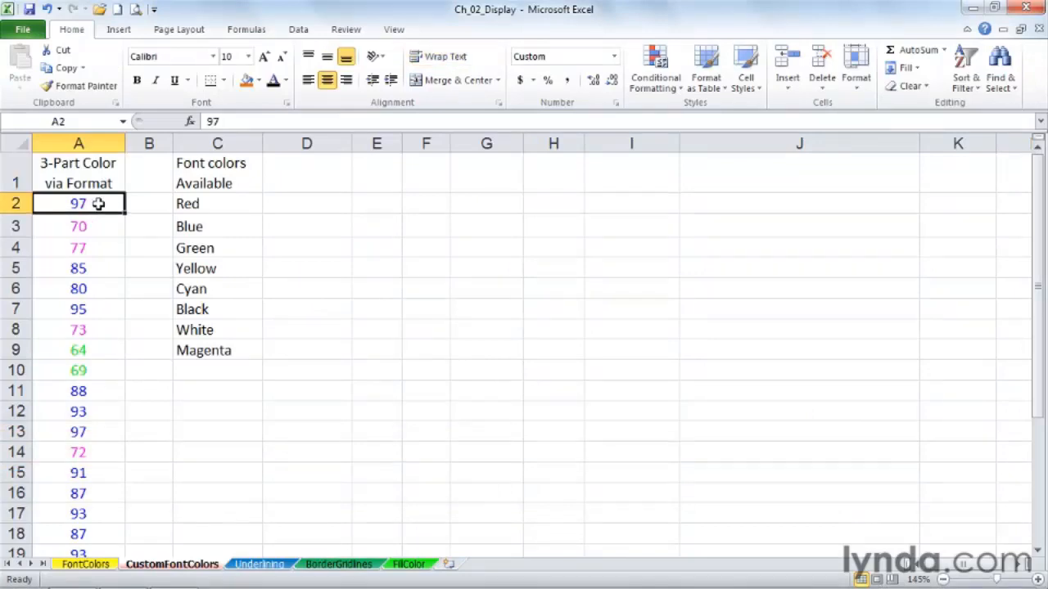
pyautogui.click(286, 80)
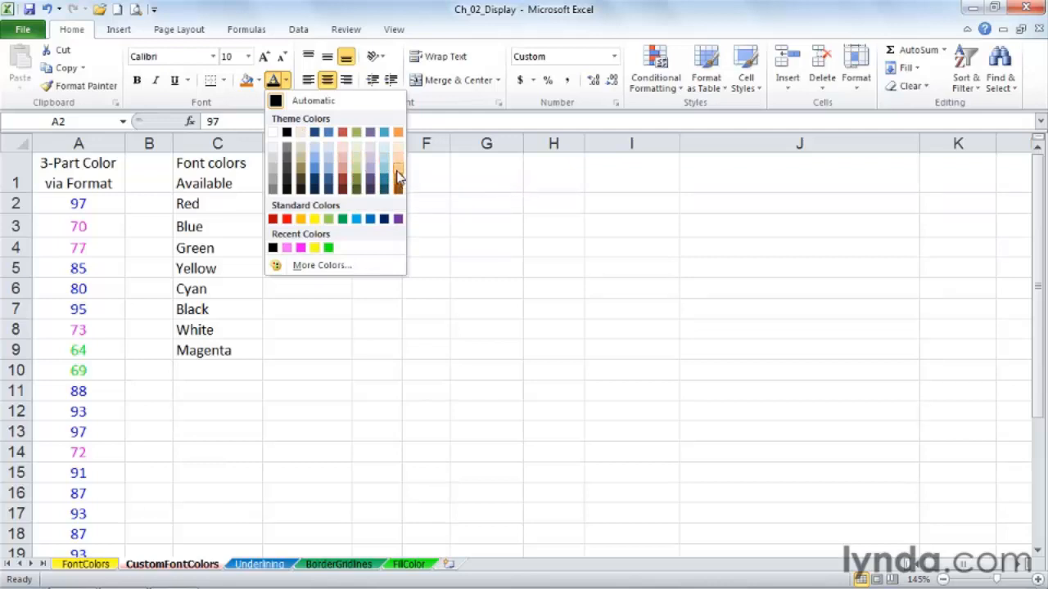
pyautogui.click(428, 178)
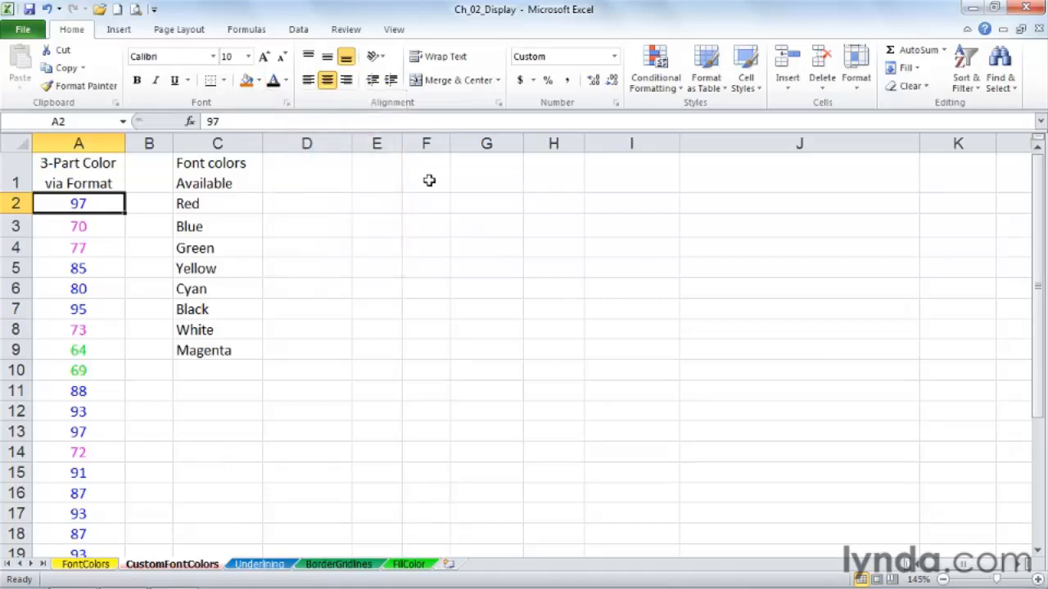
pyautogui.click(98, 177)
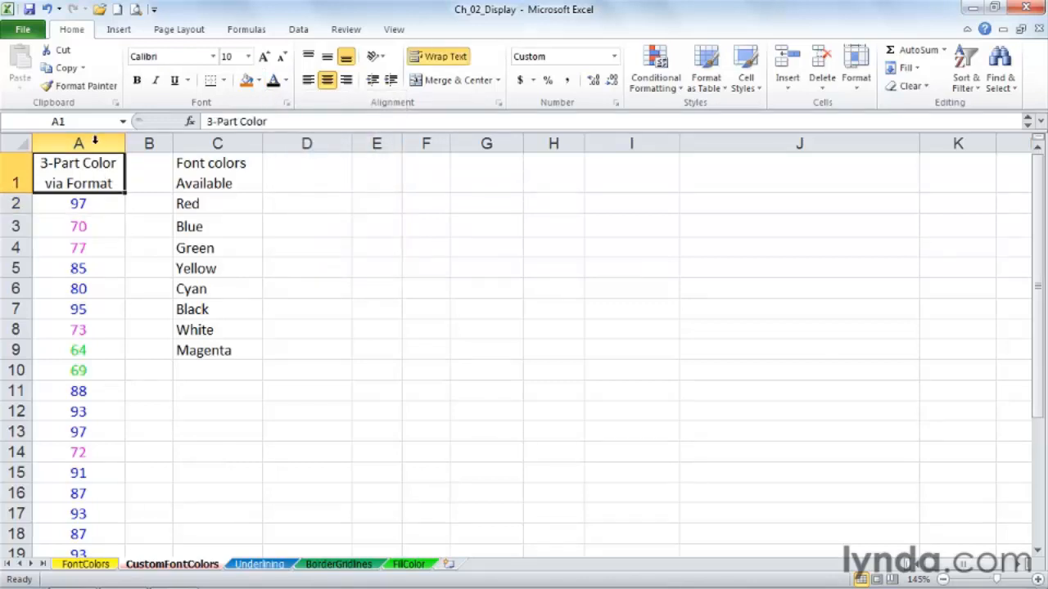
pyautogui.click(95, 142)
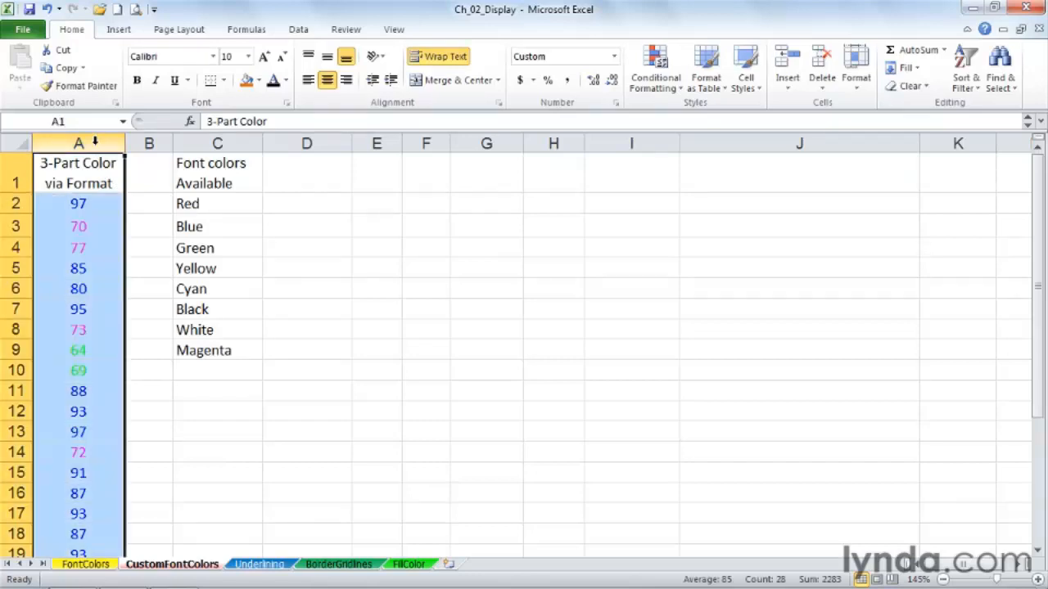
pyautogui.click(77, 203)
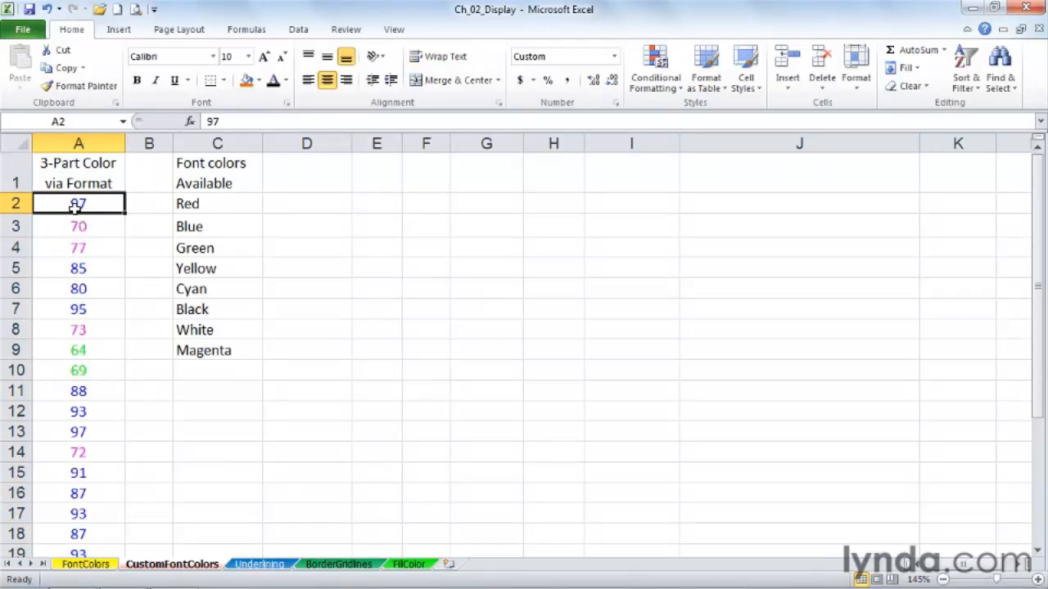
# - Copy the custom number format code [Blue][>=80]00;[Magenta][>=70]00;[Green]00 from the cell format of A2 without changing the format
pyautogui.rightClick(81, 210)
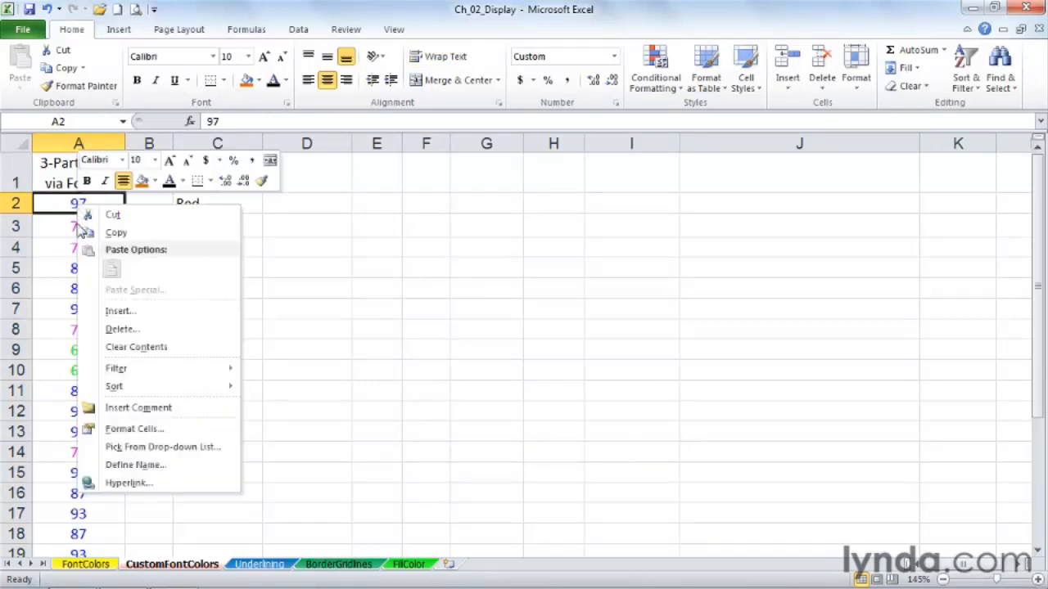
pyautogui.click(154, 432)
pyautogui.moveTo(244, 227); pyautogui.dragTo(461, 209)
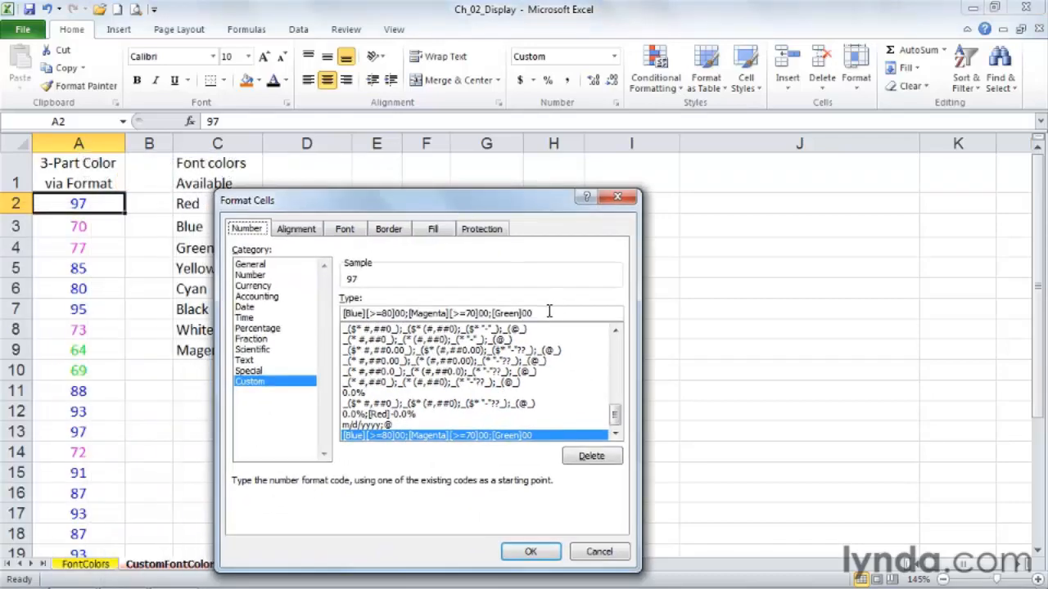
pyautogui.moveTo(548, 313); pyautogui.dragTo(341, 314)
pyautogui.hotkey('ctrl', 'c')
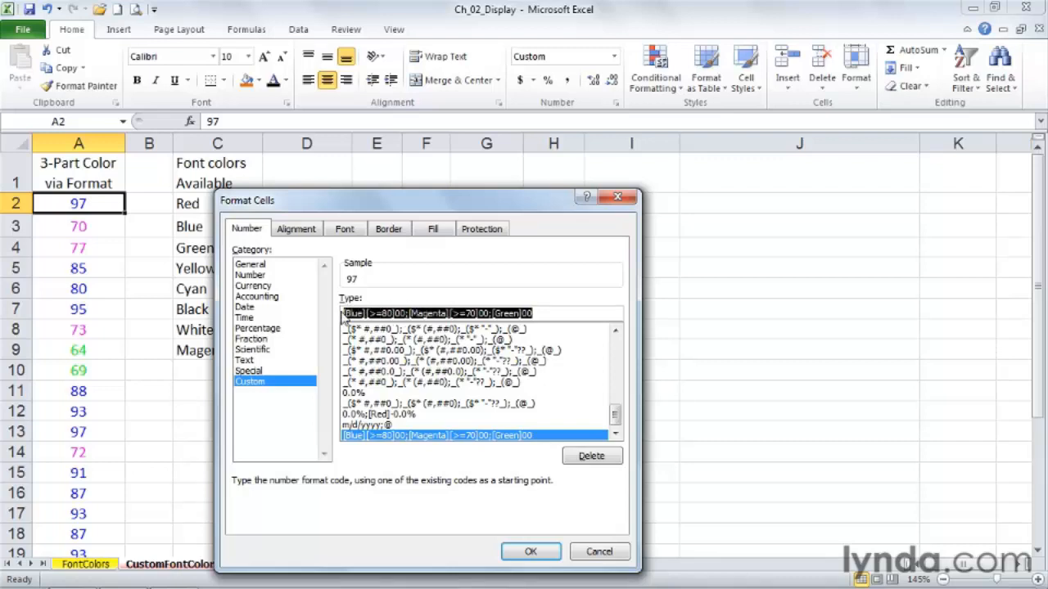
pyautogui.click(589, 554)
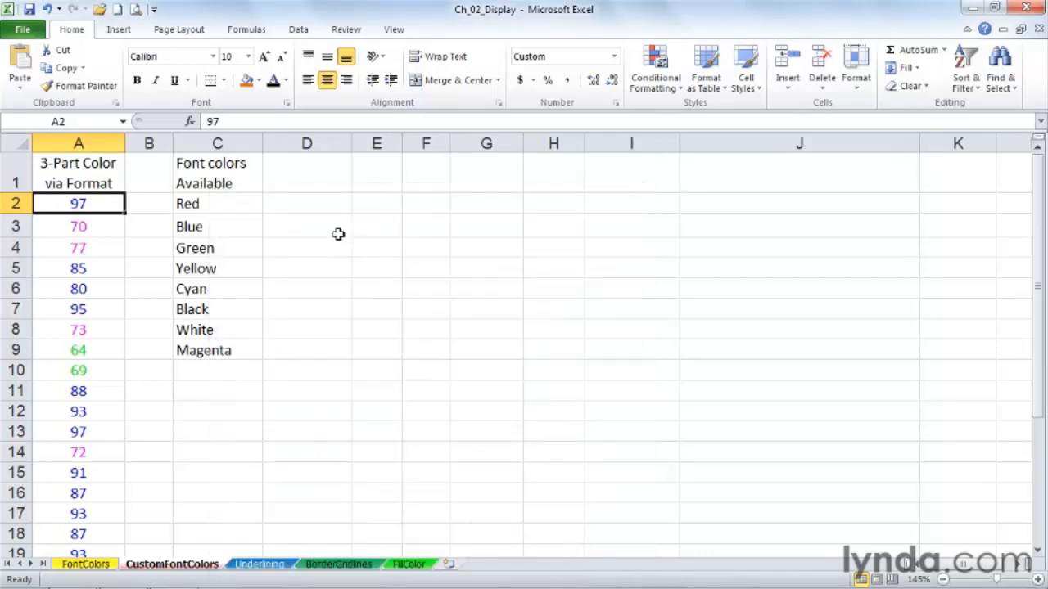
# - Paste the copied format code into D2 as text and widen column D to fit it
pyautogui.click(322, 209)
pyautogui.doubleClick(322, 209)
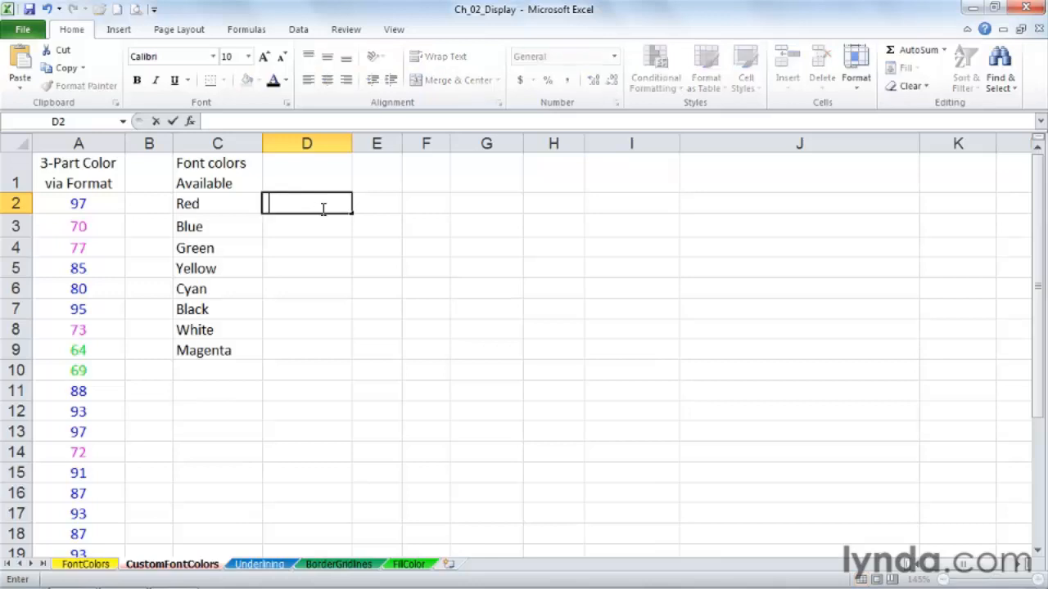
pyautogui.hotkey('ctrl', 'v')
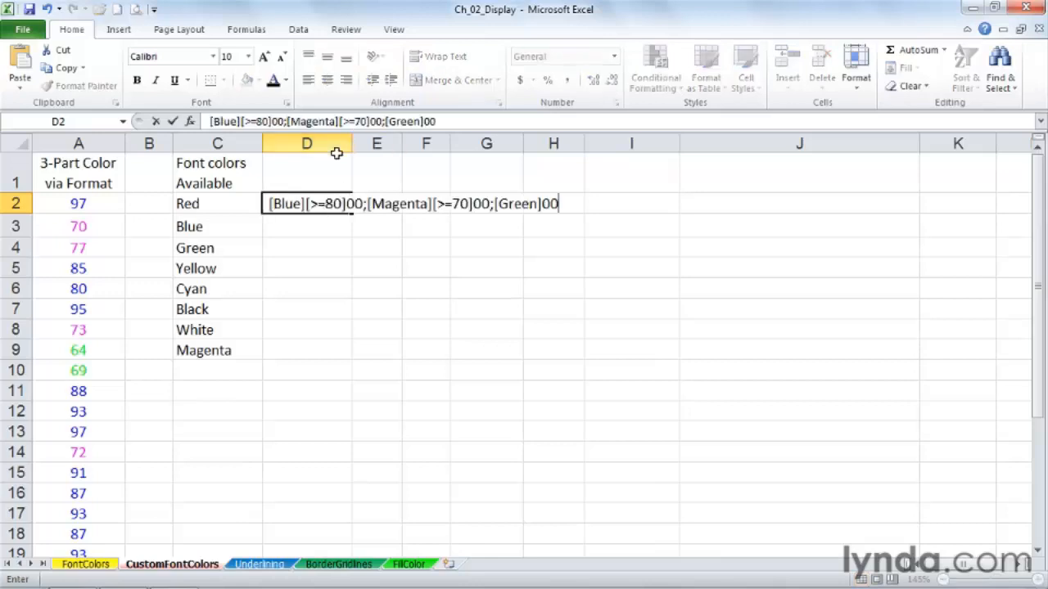
pyautogui.click(322, 172)
pyautogui.moveTo(353, 143); pyautogui.dragTo(571, 144)
pyautogui.click(359, 264)
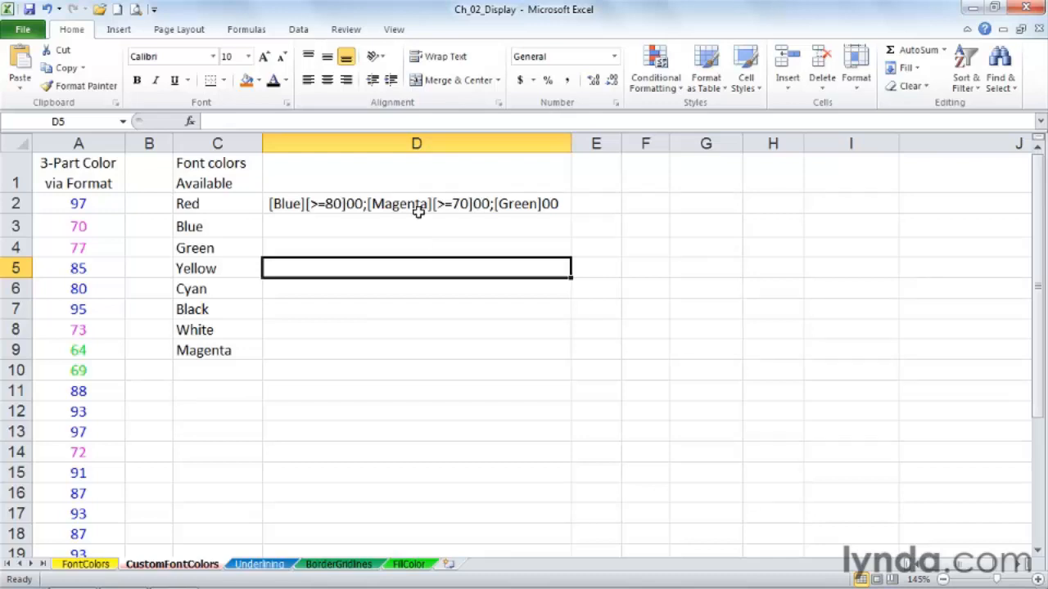
pyautogui.click(419, 204)
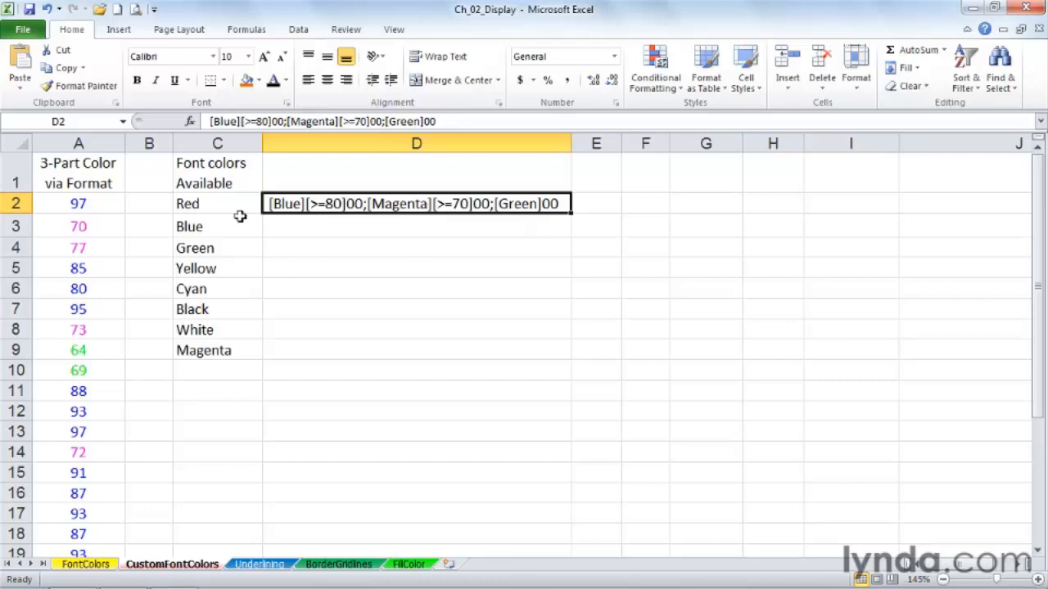
pyautogui.moveTo(219, 200); pyautogui.dragTo(225, 351)
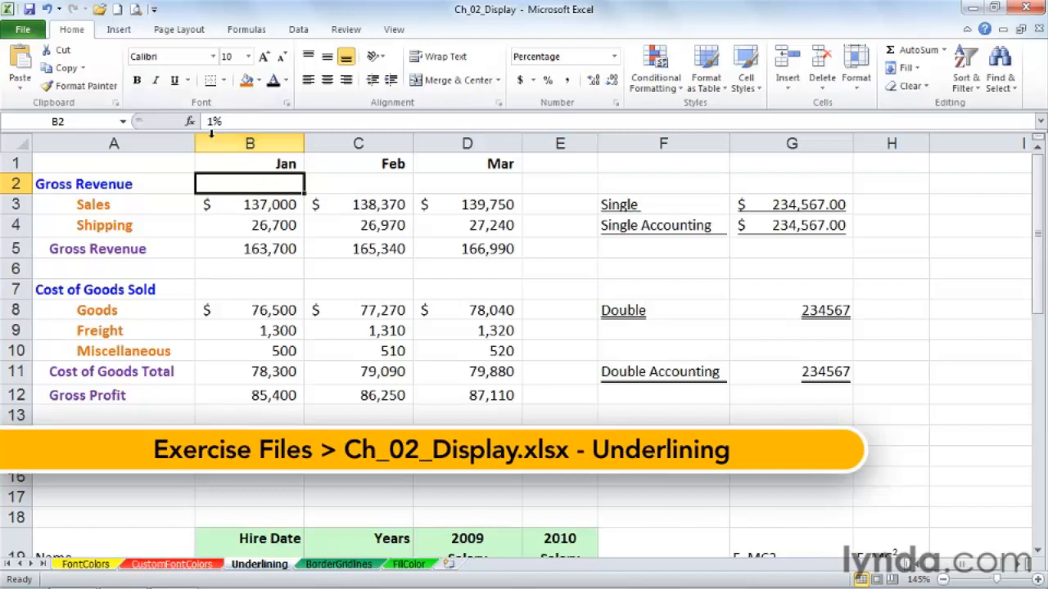
# - On the Underlining sheet, try toggling bold and italic on the month headings in B1:D1
pyautogui.moveTo(270, 164); pyautogui.dragTo(499, 164)
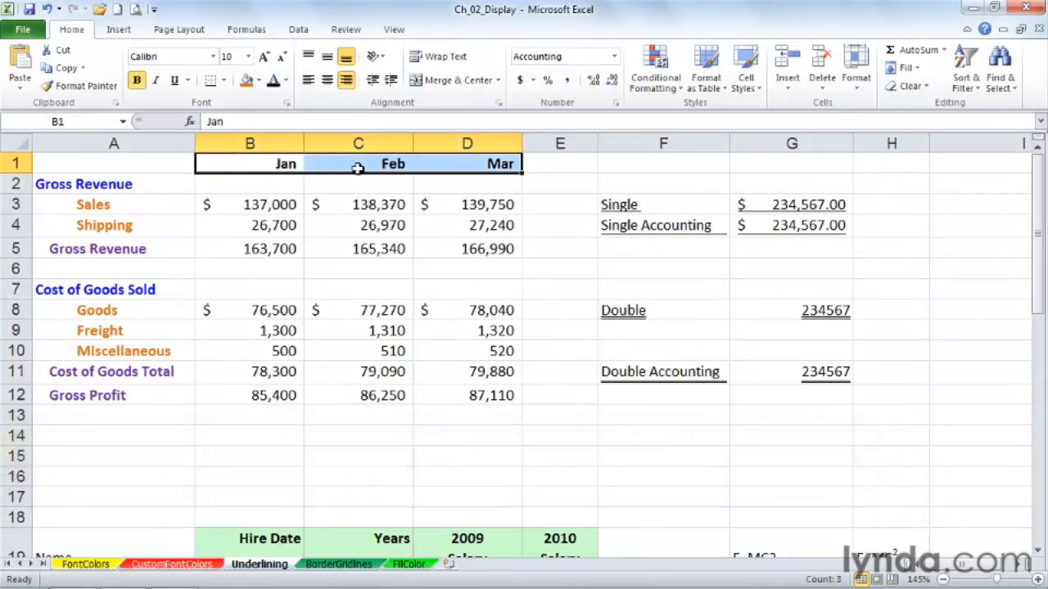
pyautogui.click(138, 81)
pyautogui.click(138, 81)
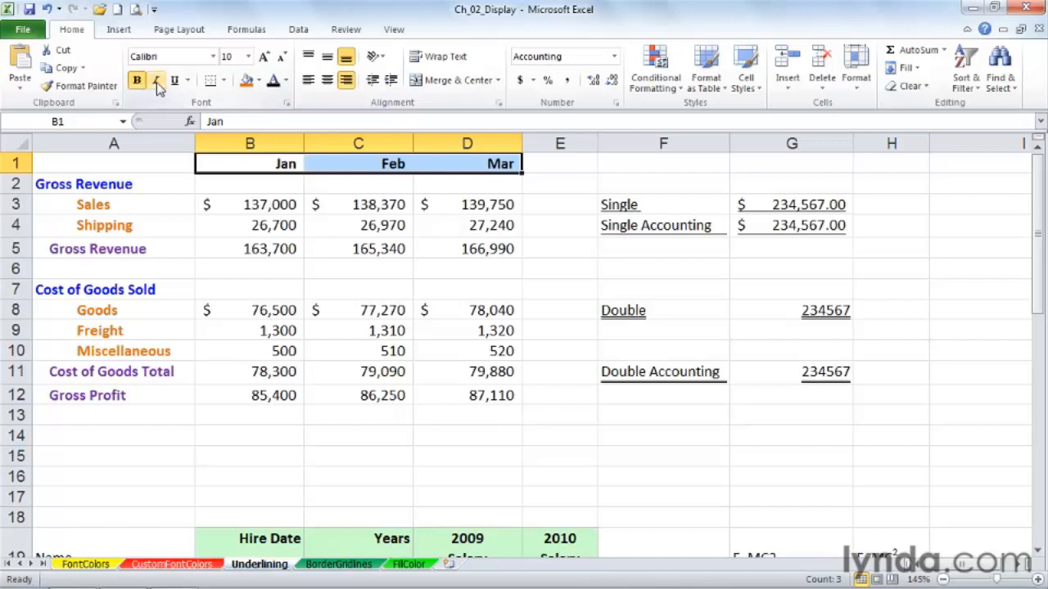
pyautogui.click(156, 81)
pyautogui.click(155, 81)
# - Underline the Shipping values in B4:D4 and change the underline to a double underline
pyautogui.moveTo(239, 230); pyautogui.dragTo(441, 226)
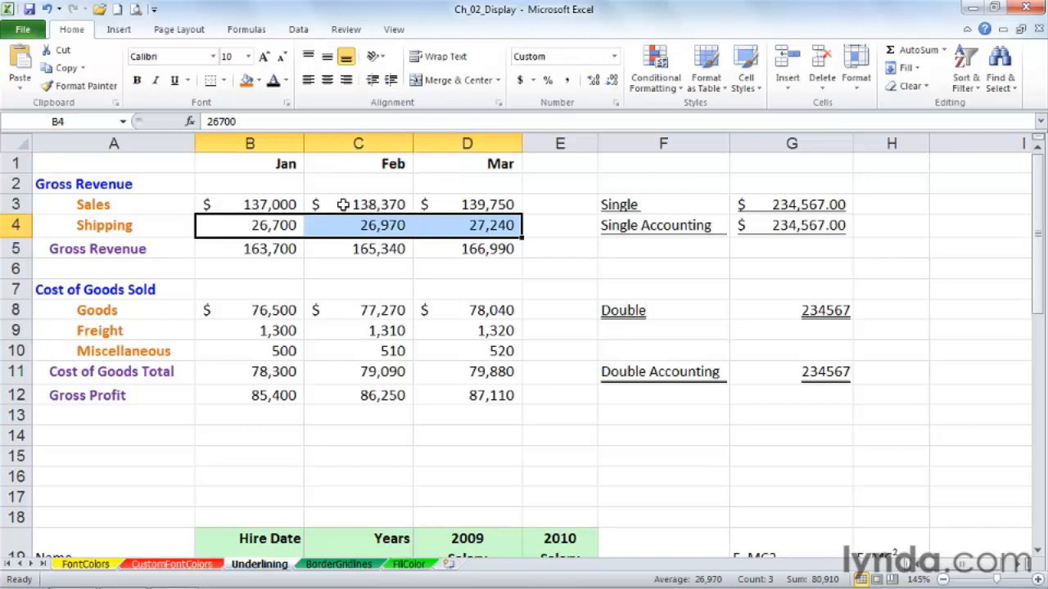
pyautogui.click(174, 80)
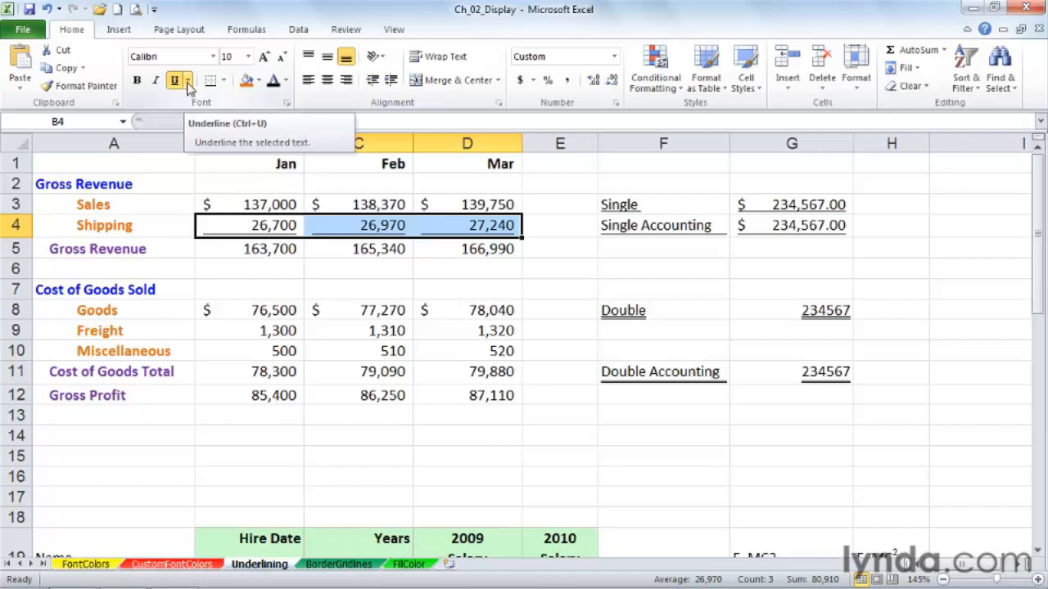
pyautogui.click(188, 80)
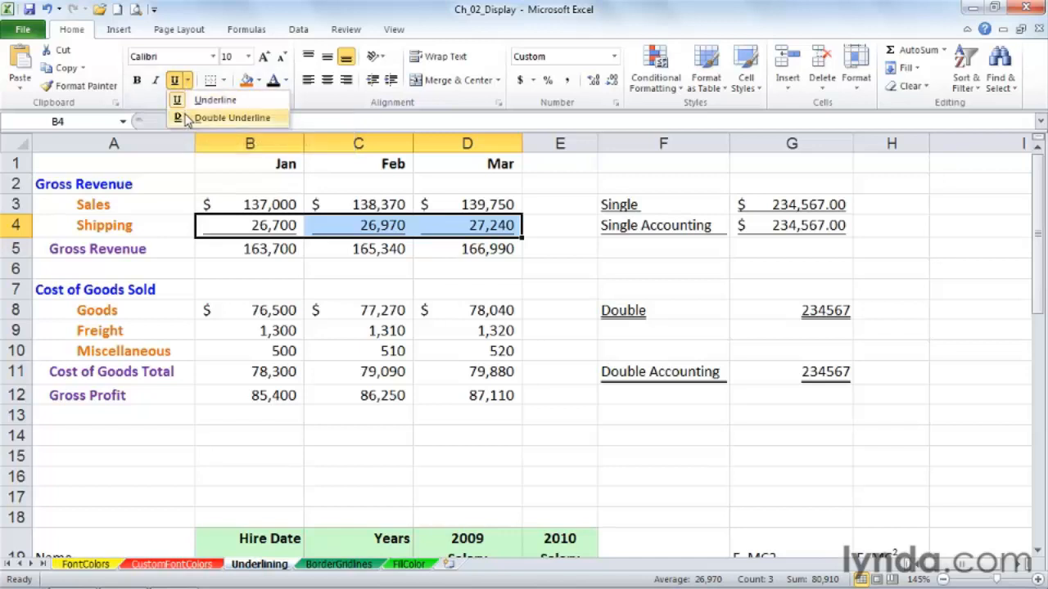
pyautogui.click(188, 118)
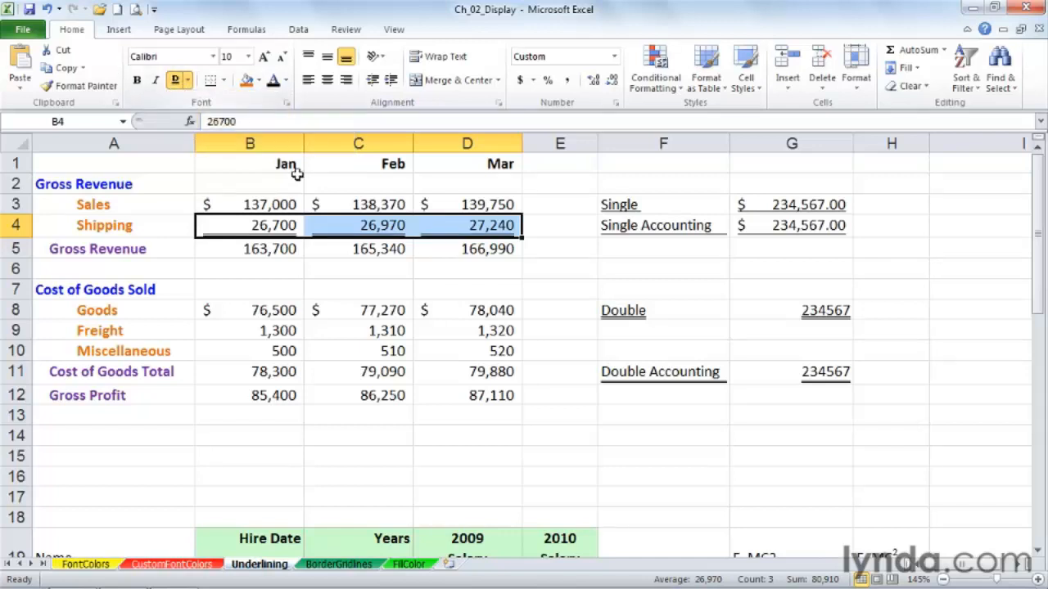
# - Compare the Single and Single Accounting underline samples in columns F and G
pyautogui.click(622, 226)
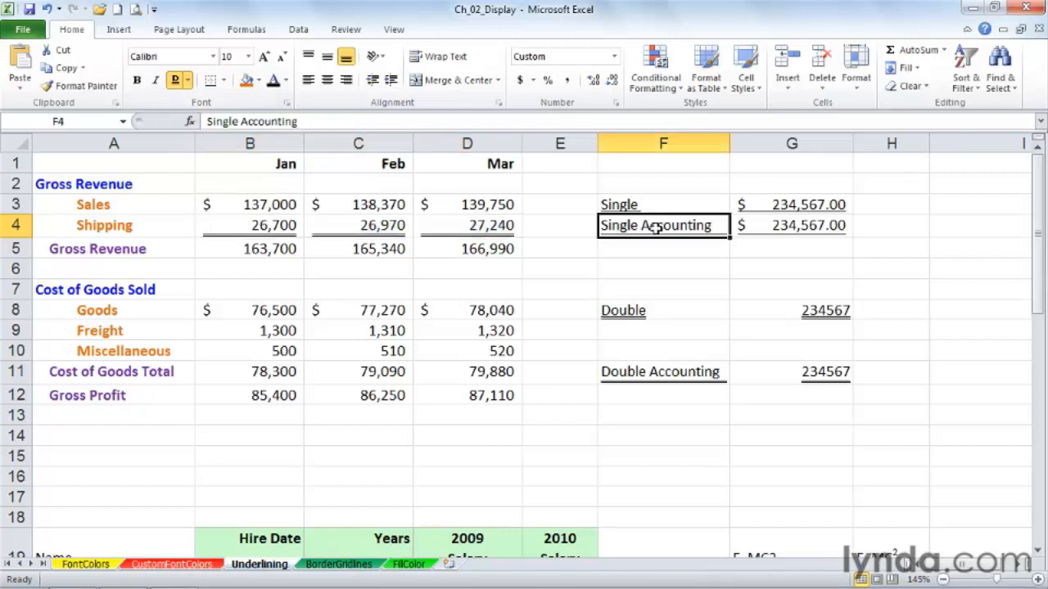
pyautogui.click(660, 261)
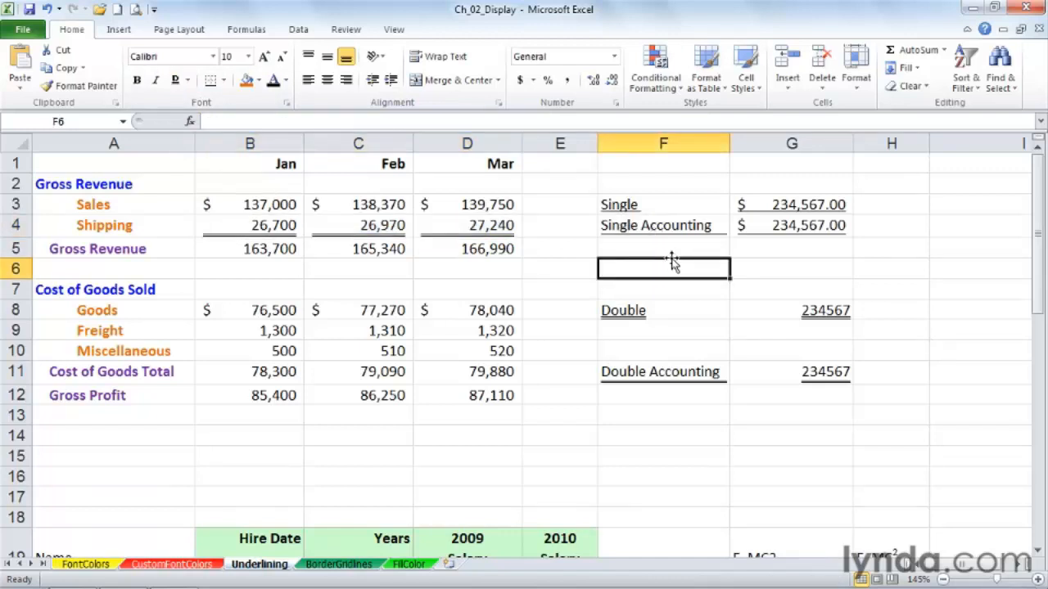
pyautogui.click(651, 230)
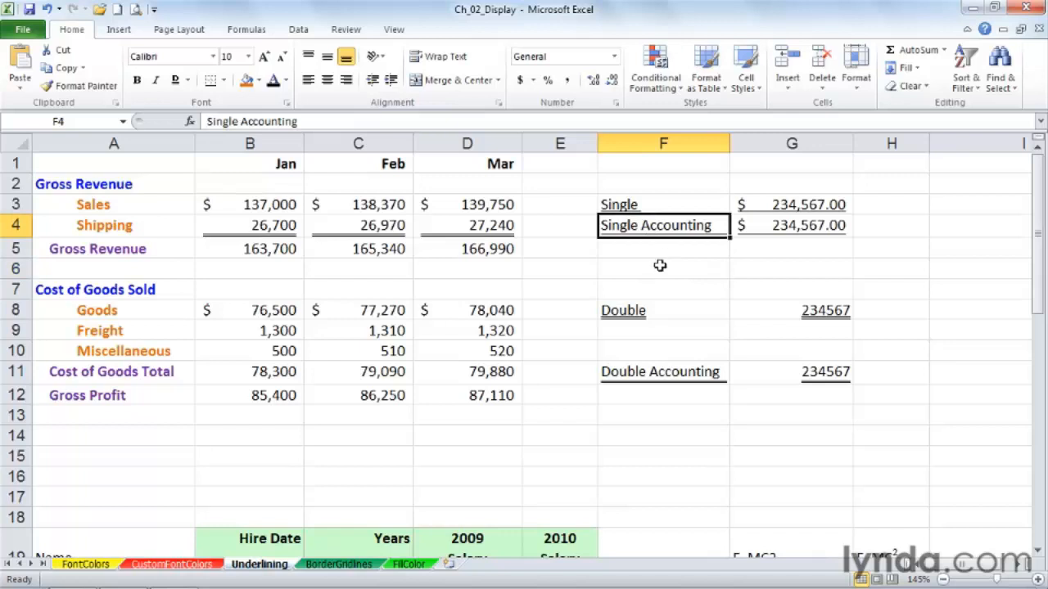
pyautogui.click(660, 265)
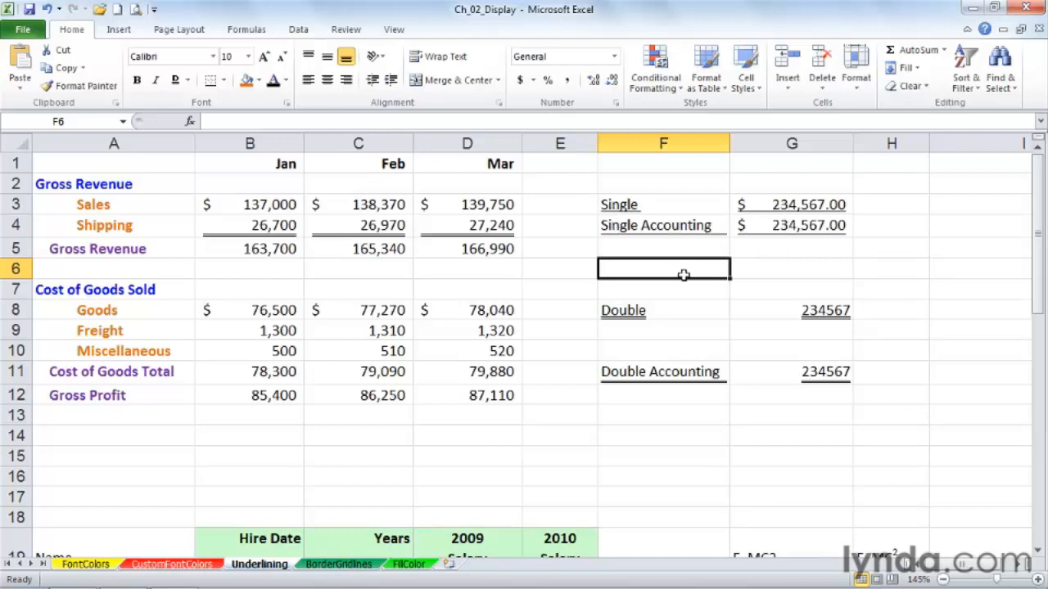
# - Preview the Single underline style for F4:G4 in the cell font settings, and apply Single Accounting to both cells
pyautogui.click(626, 227)
pyautogui.moveTo(626, 227); pyautogui.dragTo(762, 229)
pyautogui.rightClick(762, 229)
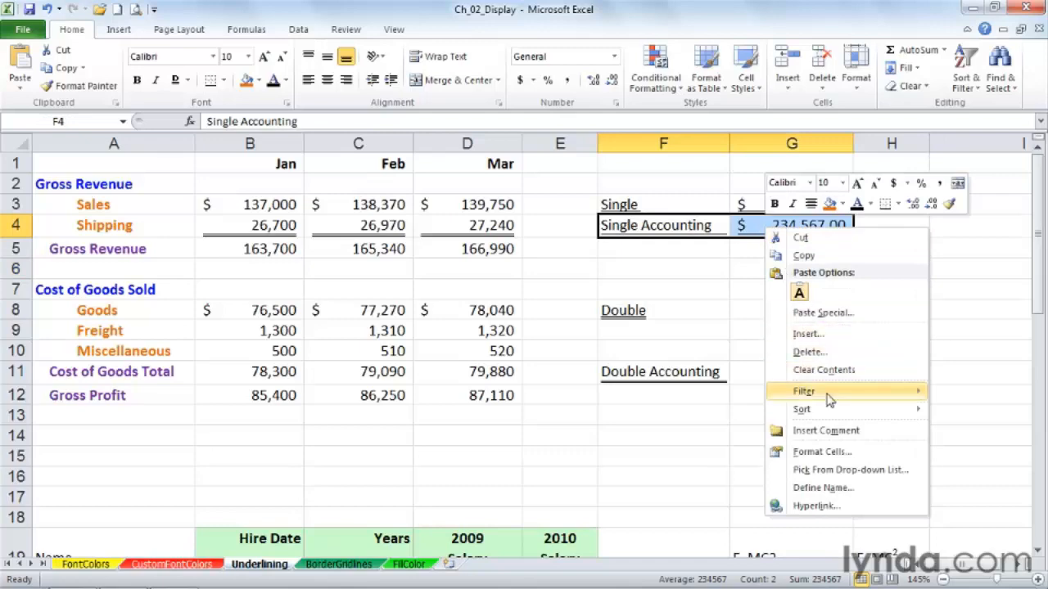
pyautogui.click(823, 452)
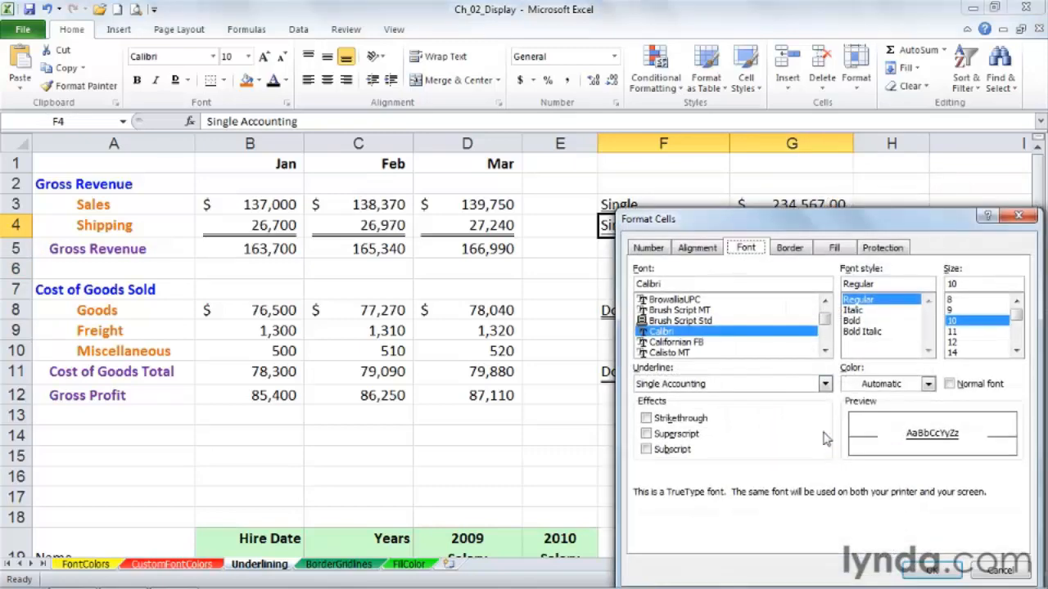
pyautogui.moveTo(872, 230); pyautogui.dragTo(419, 160)
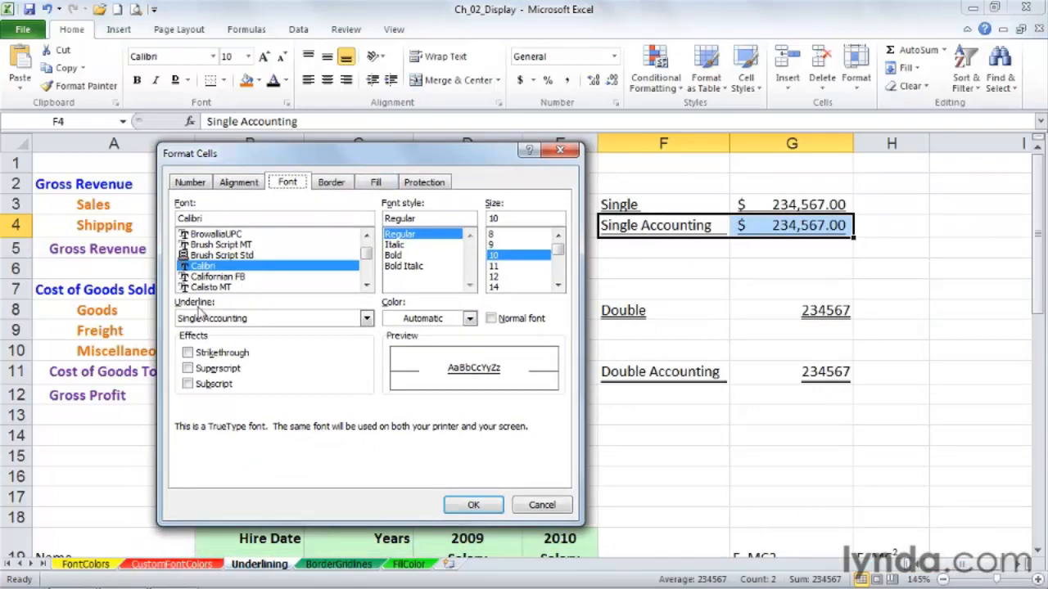
pyautogui.click(366, 319)
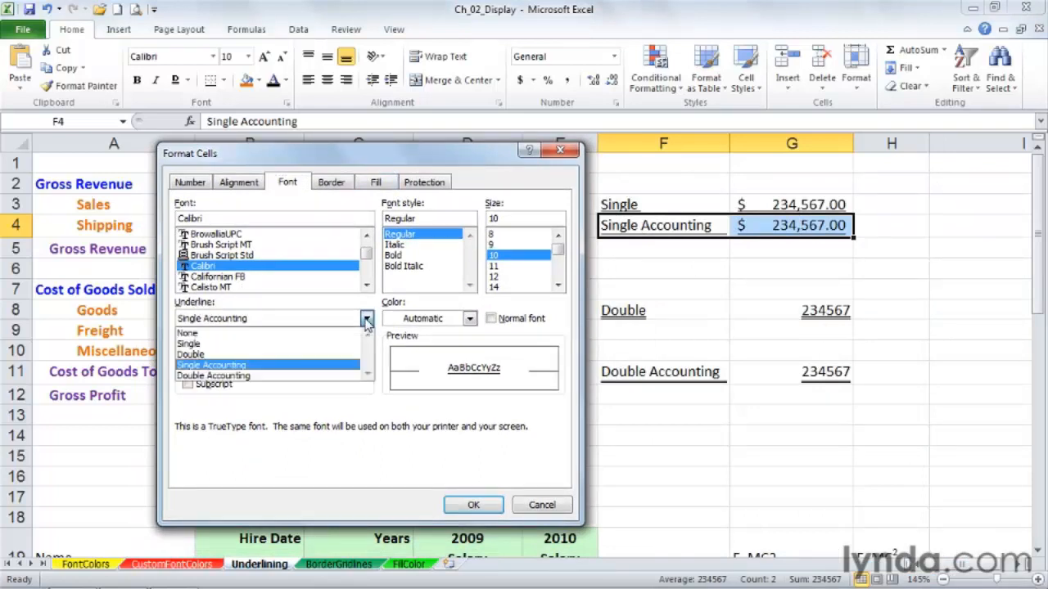
pyautogui.click(246, 350)
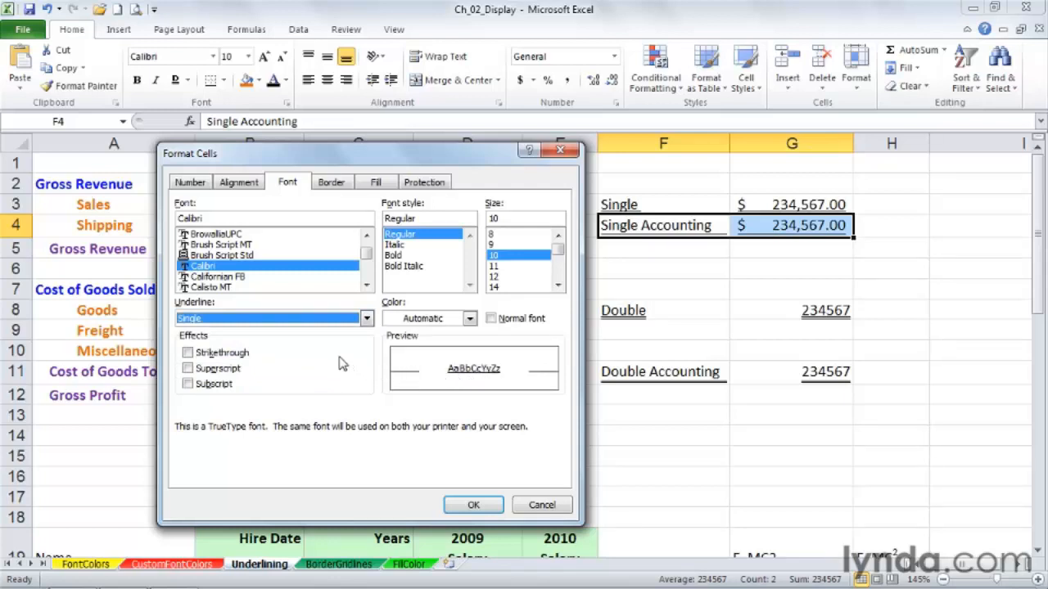
pyautogui.click(366, 319)
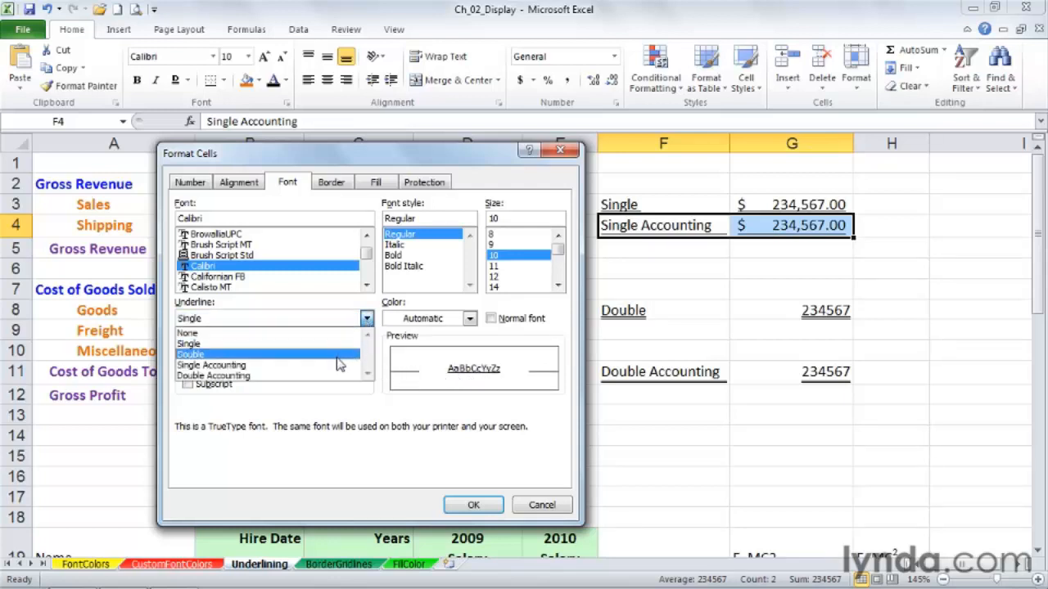
pyautogui.click(339, 366)
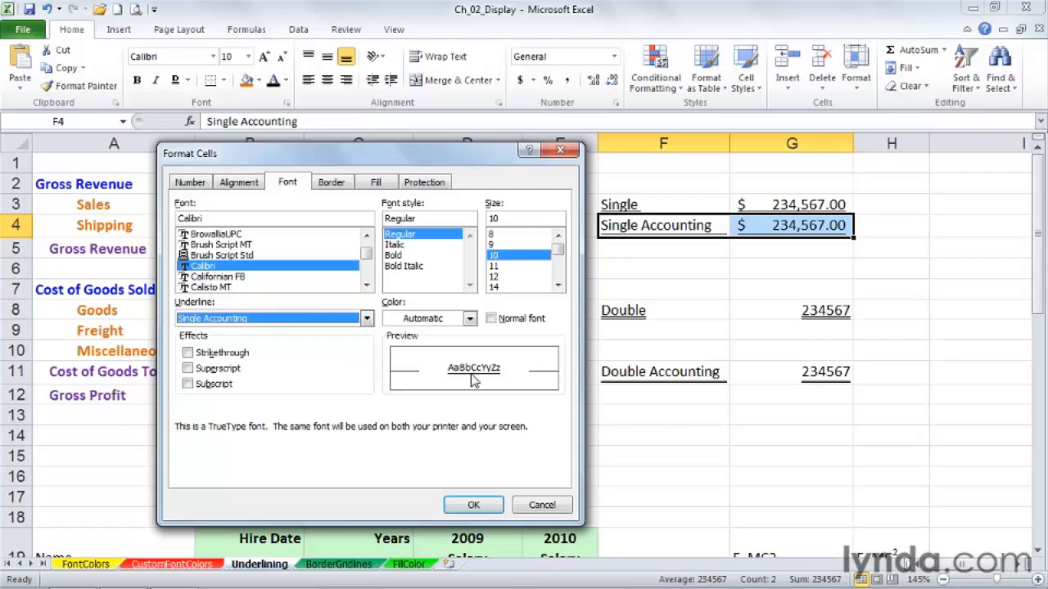
pyautogui.click(366, 319)
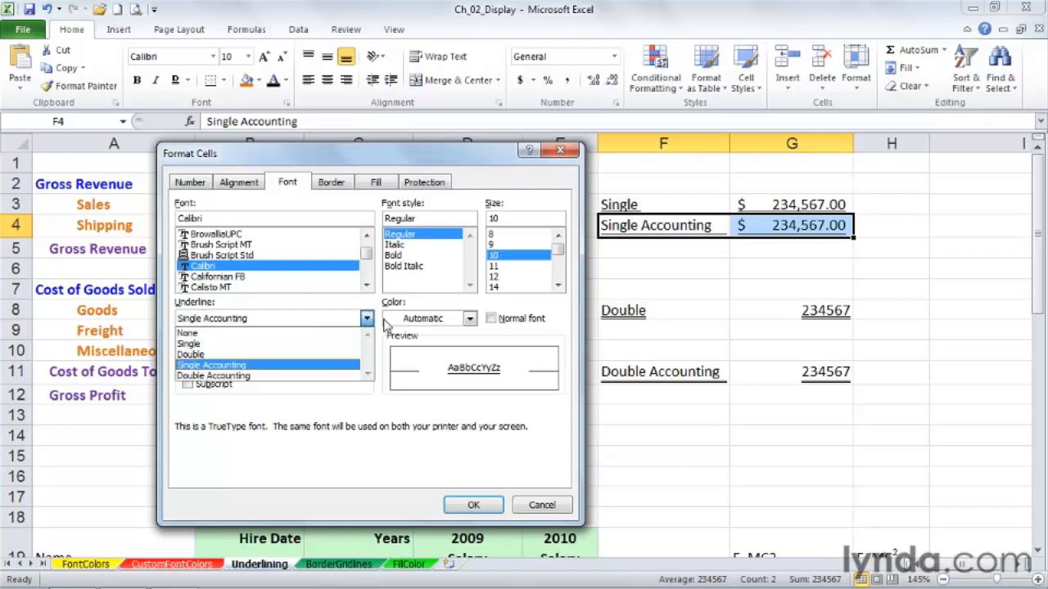
pyautogui.click(477, 504)
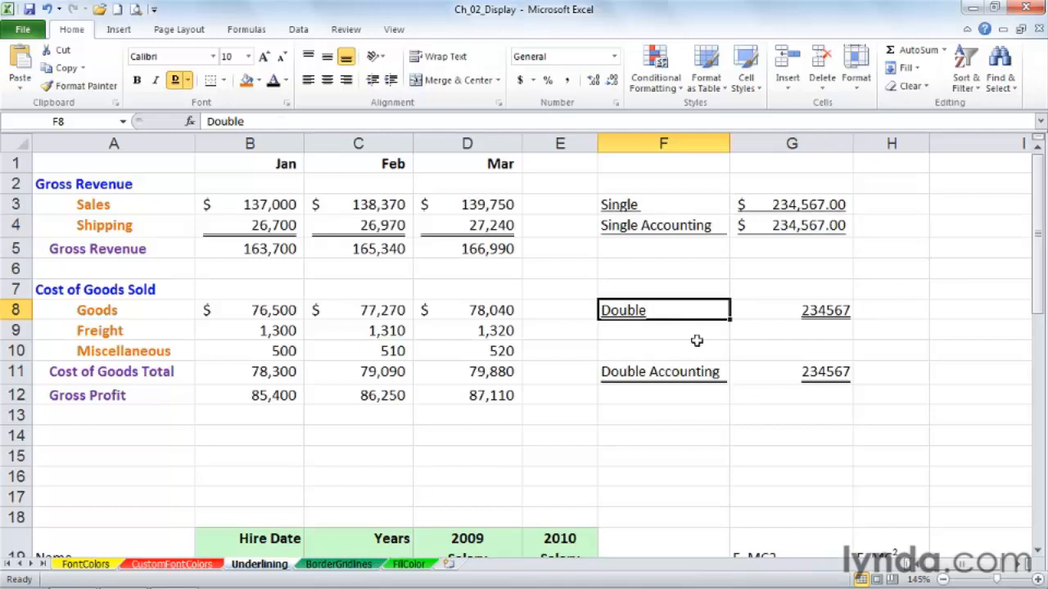
# - Compare the Double and Double Accounting underline samples in columns F and G
pyautogui.click(574, 372)
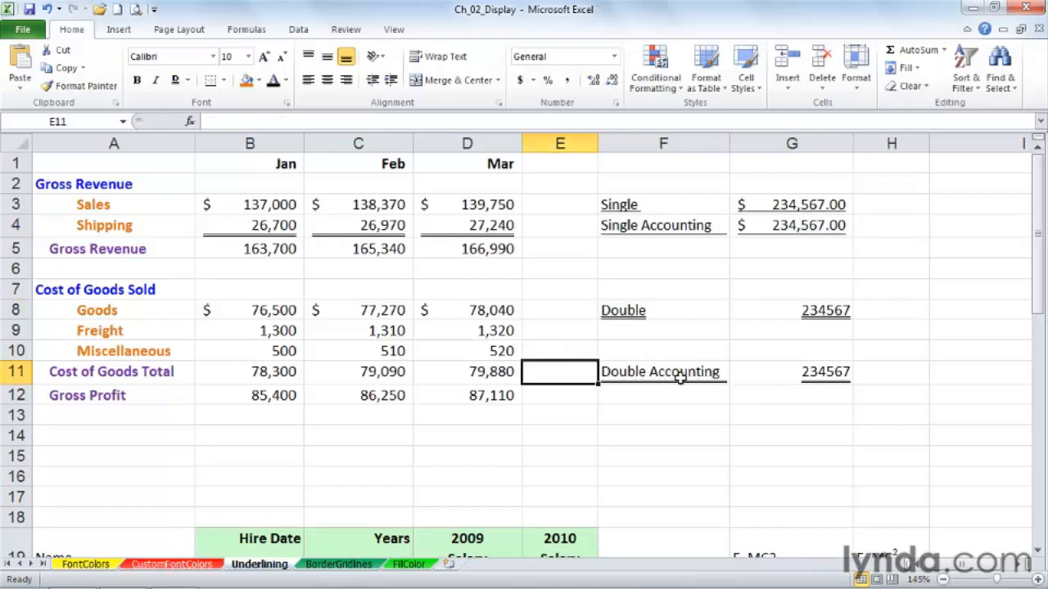
pyautogui.moveTo(677, 374); pyautogui.dragTo(757, 372)
pyautogui.click(683, 310)
pyautogui.moveTo(683, 311); pyautogui.dragTo(751, 311)
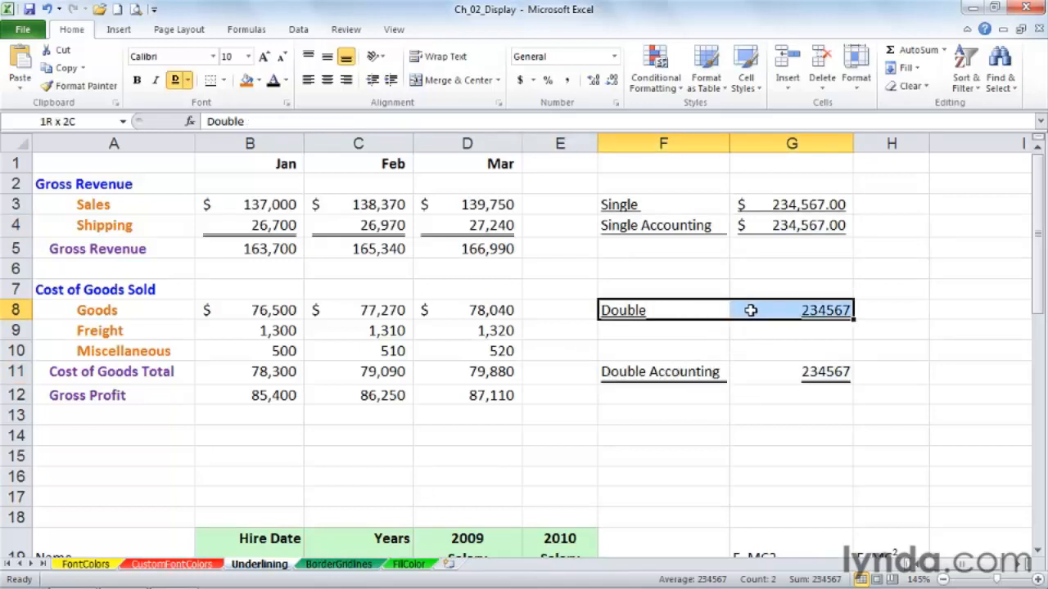
# - Compare the plain E=MC2 and H2O entries in column G with their superscript and subscript versions in column H
pyautogui.click(559, 331)
pyautogui.scroll(-1, 558, 332)
pyautogui.scroll(-2, 559, 331)
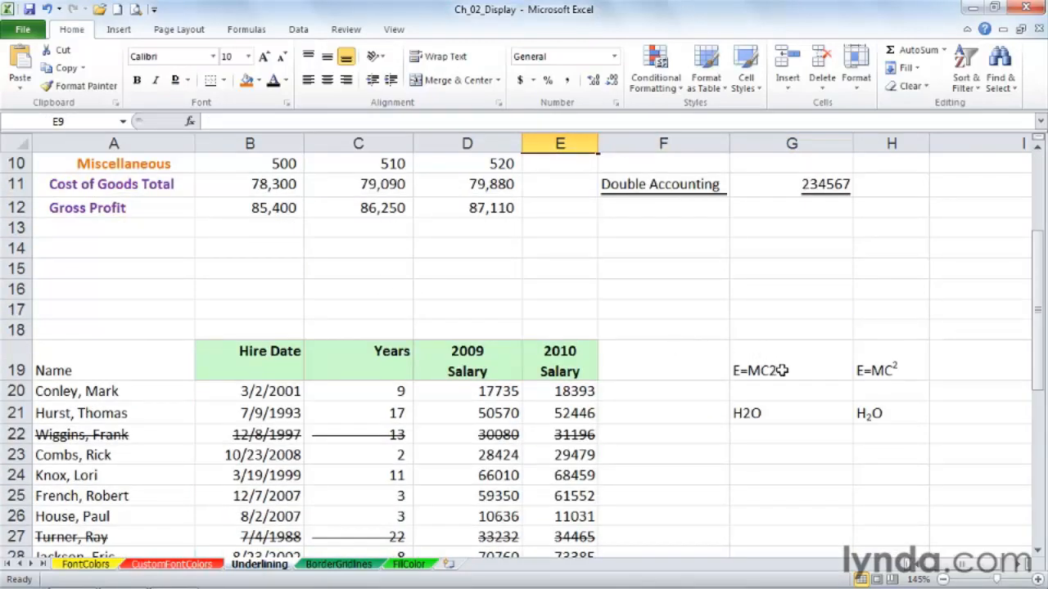
pyautogui.click(778, 371)
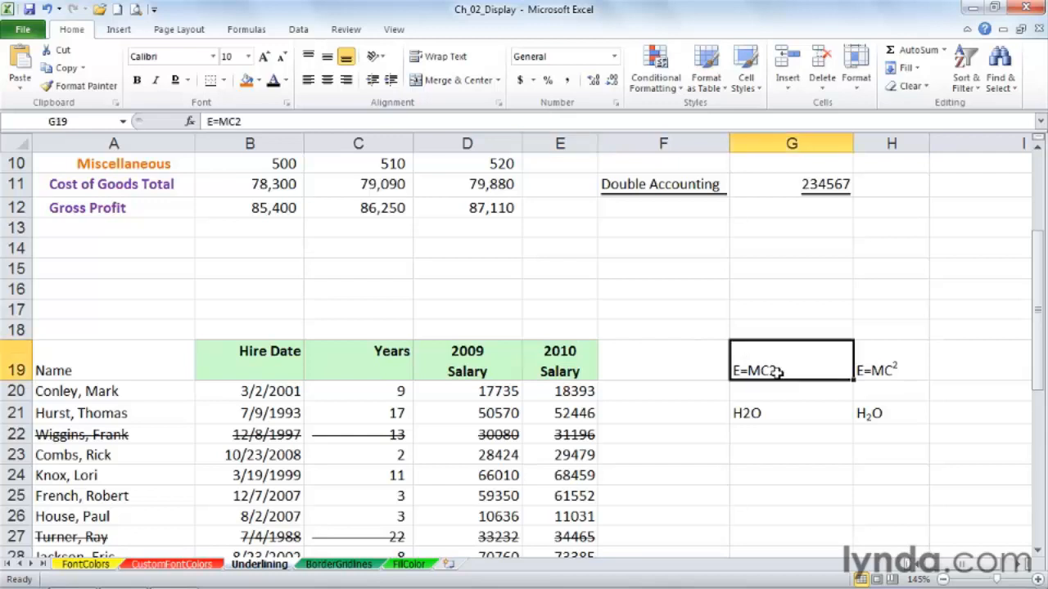
pyautogui.click(872, 371)
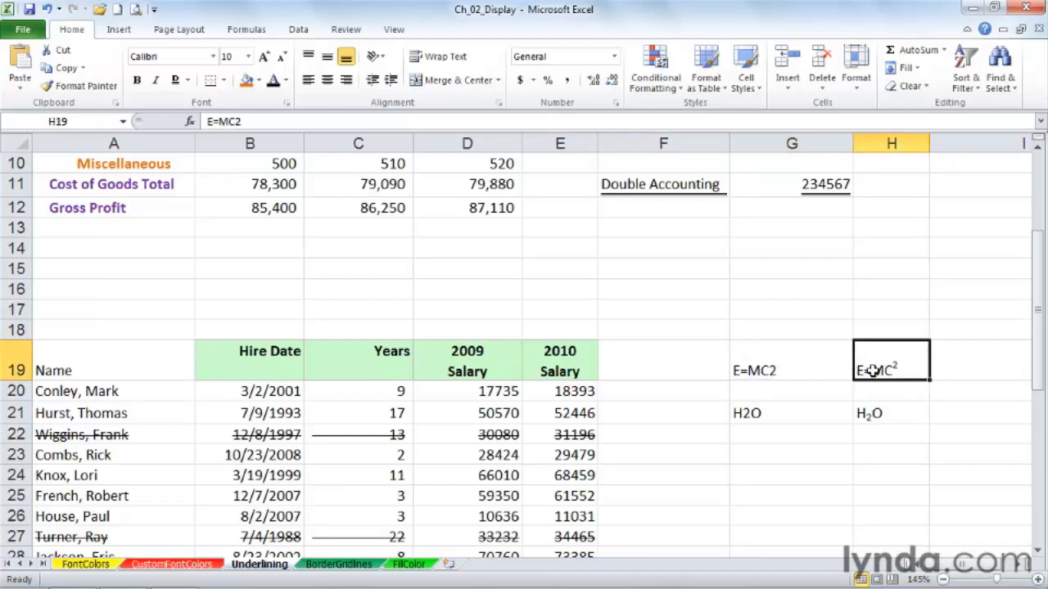
pyautogui.click(765, 414)
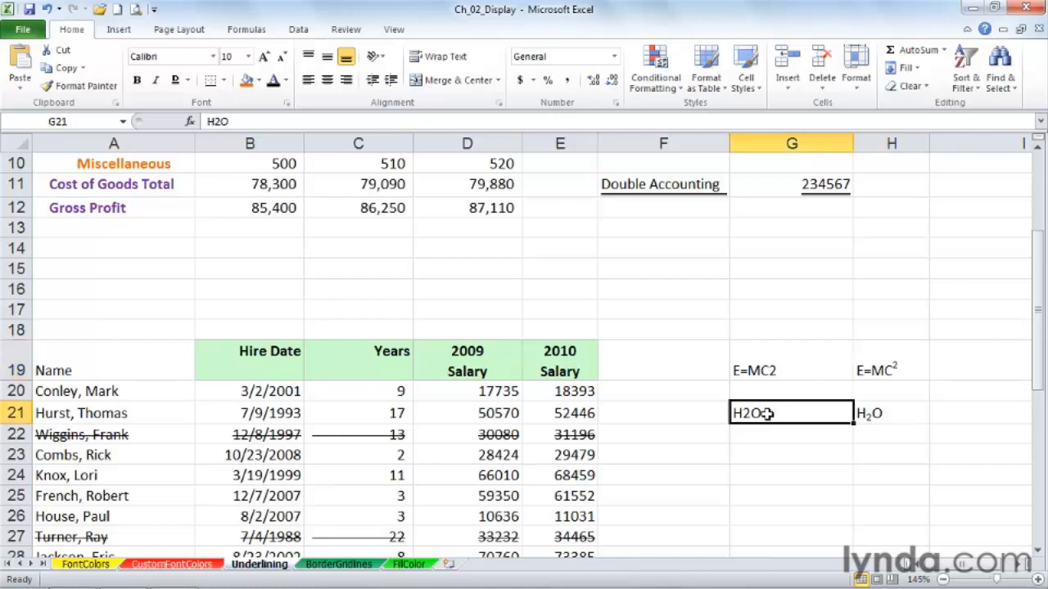
pyautogui.click(881, 413)
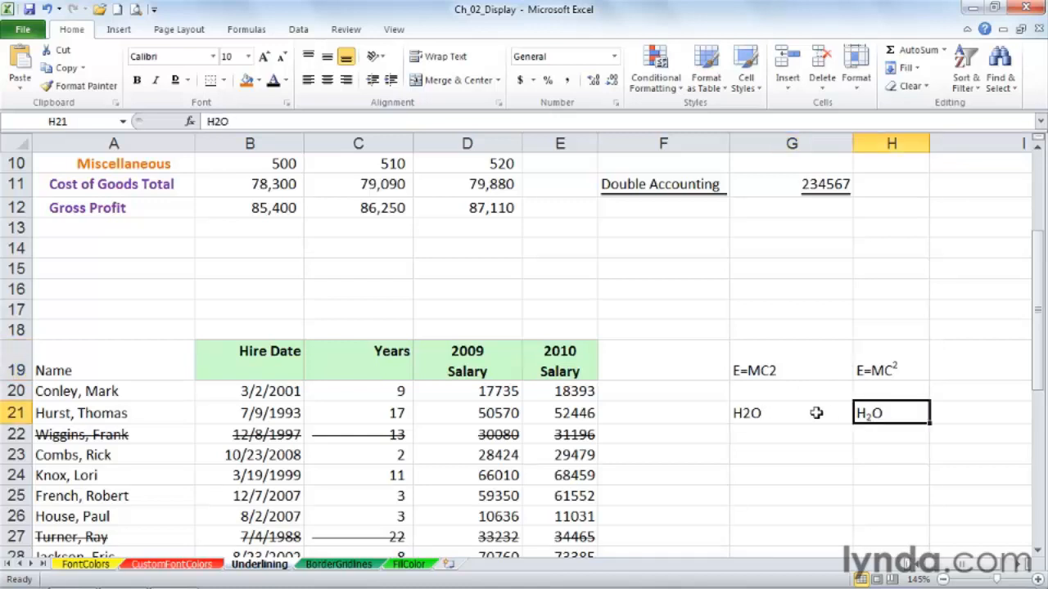
# - Format only the 2 in the E=MC2 text of cell G19 as superscript
pyautogui.doubleClick(770, 370)
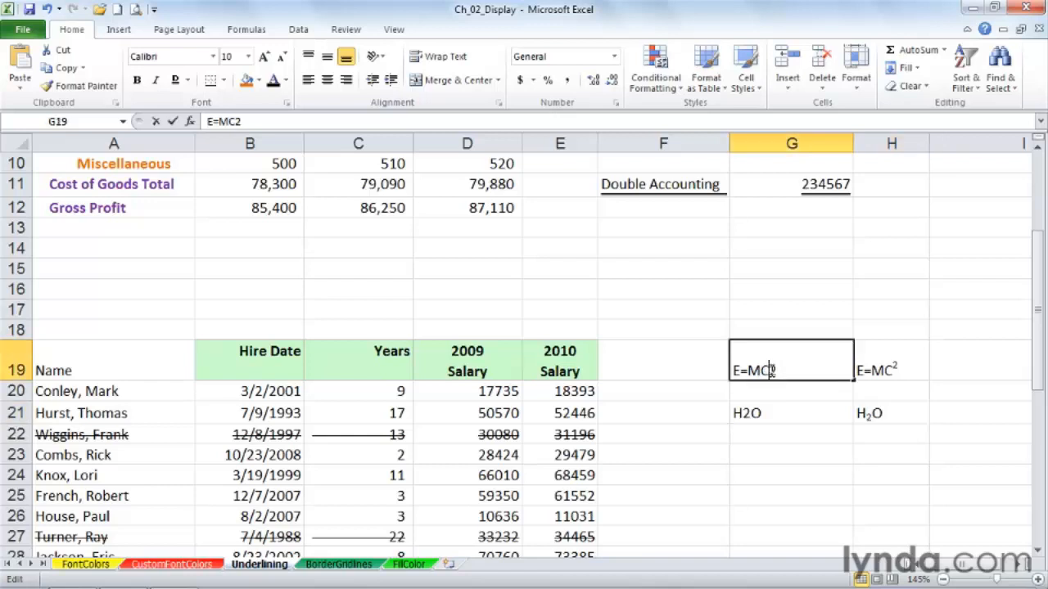
pyautogui.moveTo(778, 370); pyautogui.dragTo(772, 371)
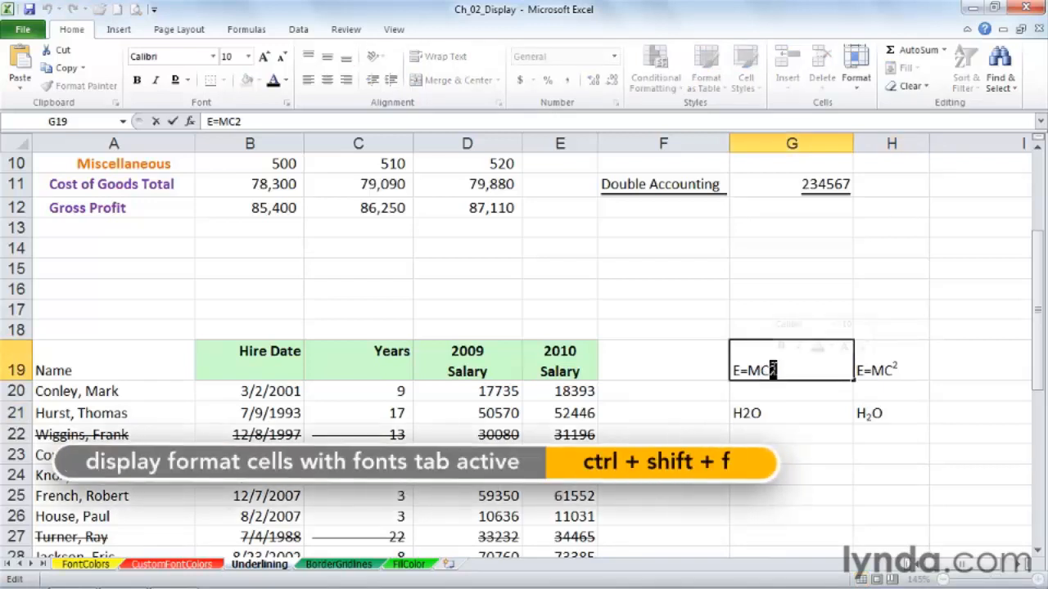
pyautogui.hotkey('ctrl', 'shift', 'f')
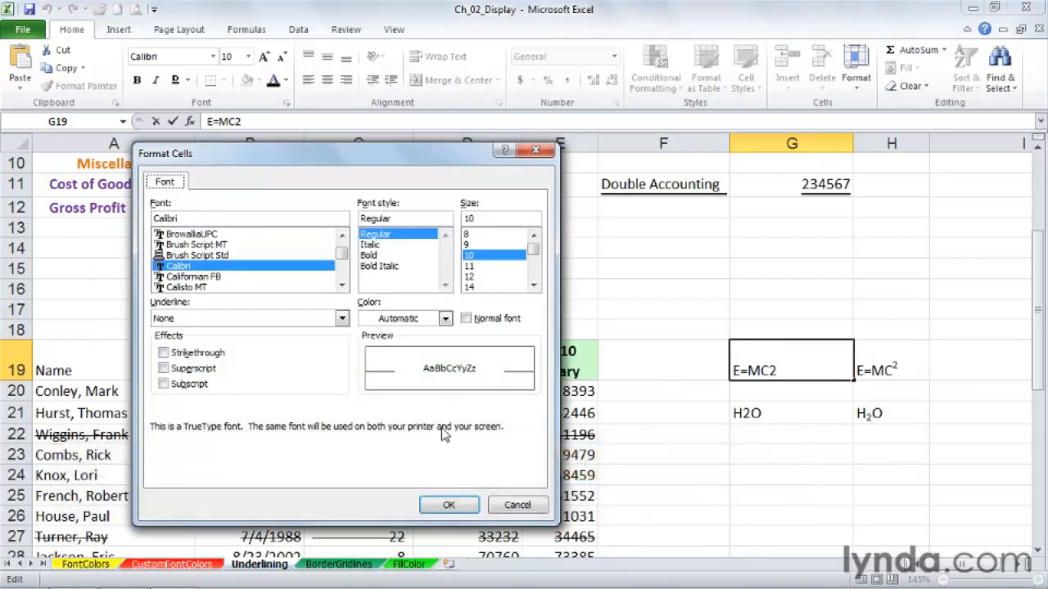
pyautogui.click(166, 370)
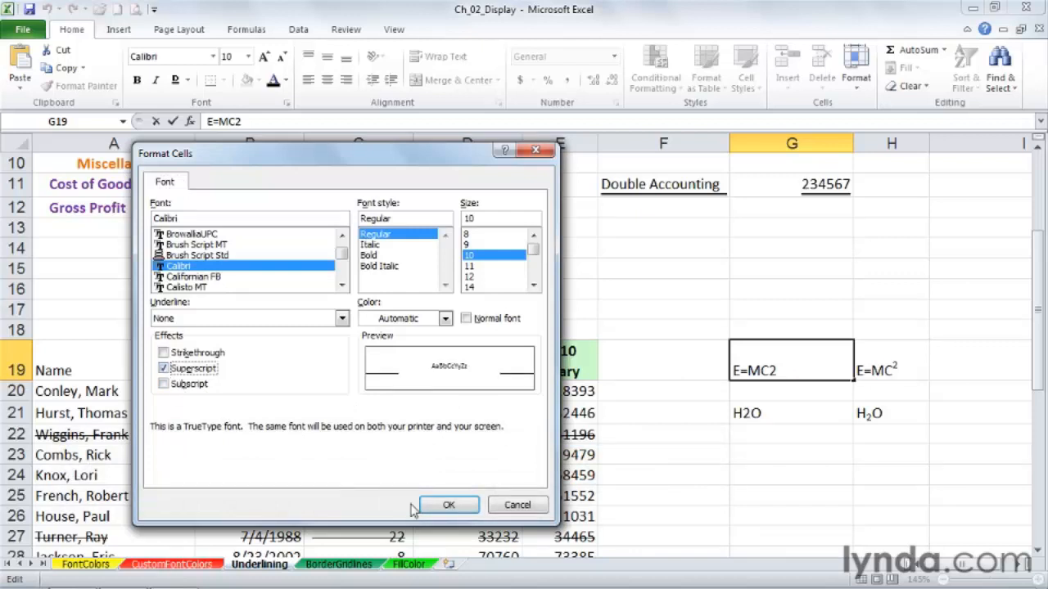
pyautogui.click(444, 505)
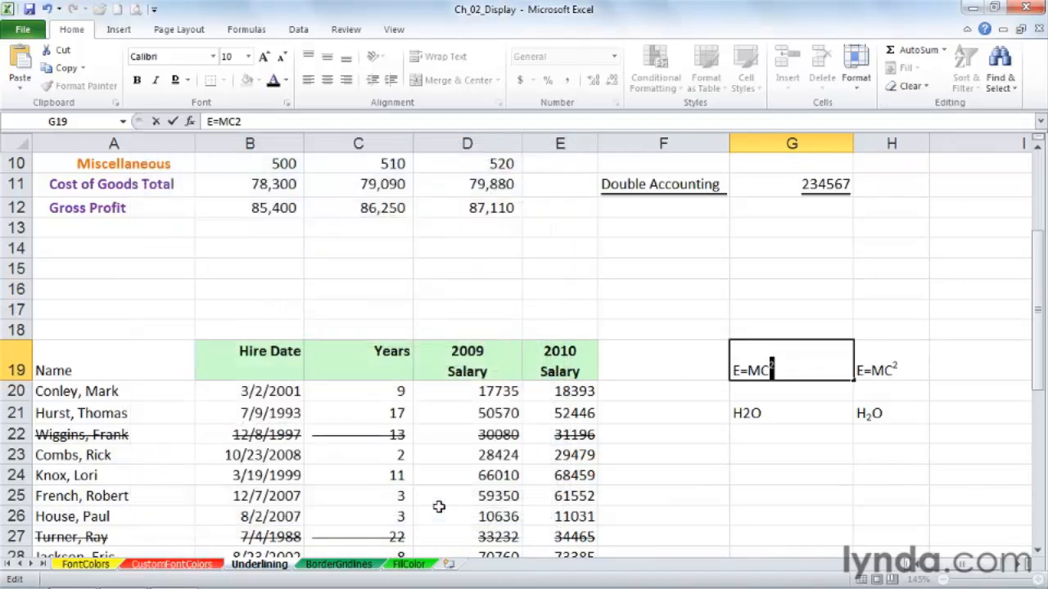
# - Format only the 2 in the H2O text of cell G21 as subscript and finish editing the cell
pyautogui.doubleClick(751, 414)
pyautogui.moveTo(751, 415); pyautogui.dragTo(742, 413)
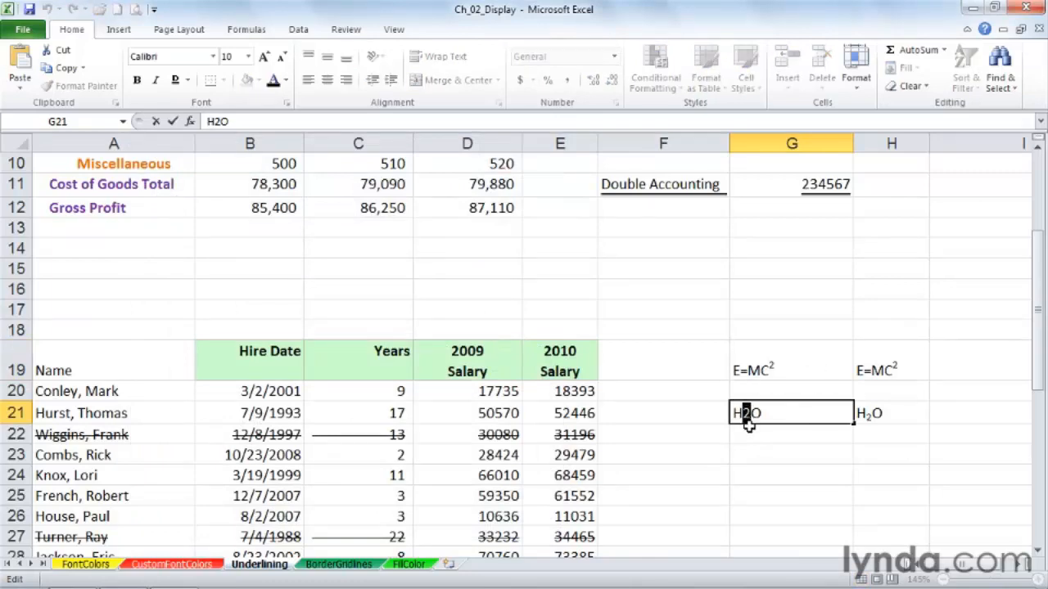
pyautogui.hotkey('ctrl', '1')
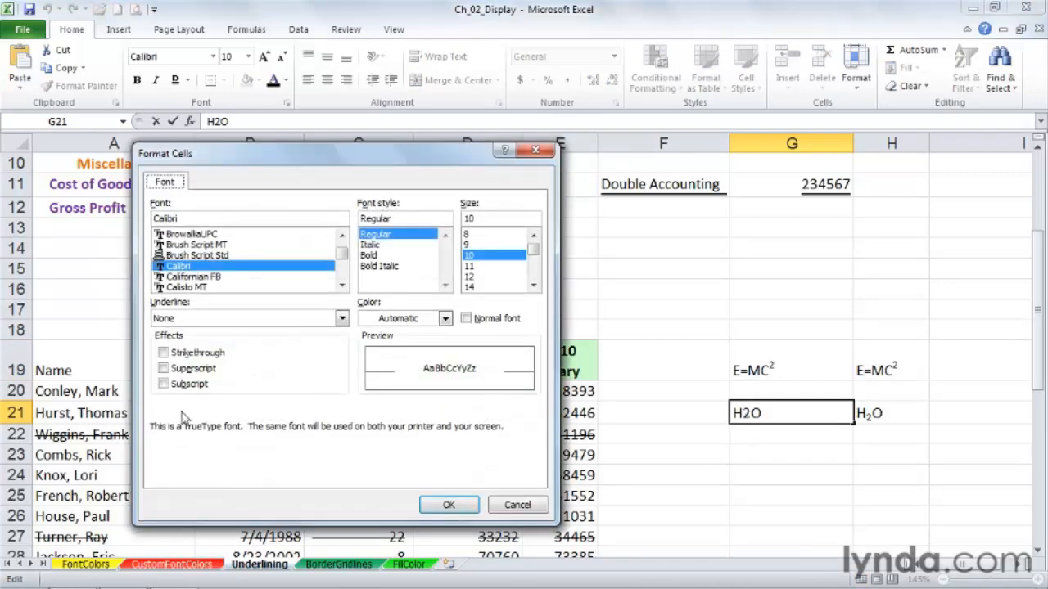
pyautogui.click(164, 385)
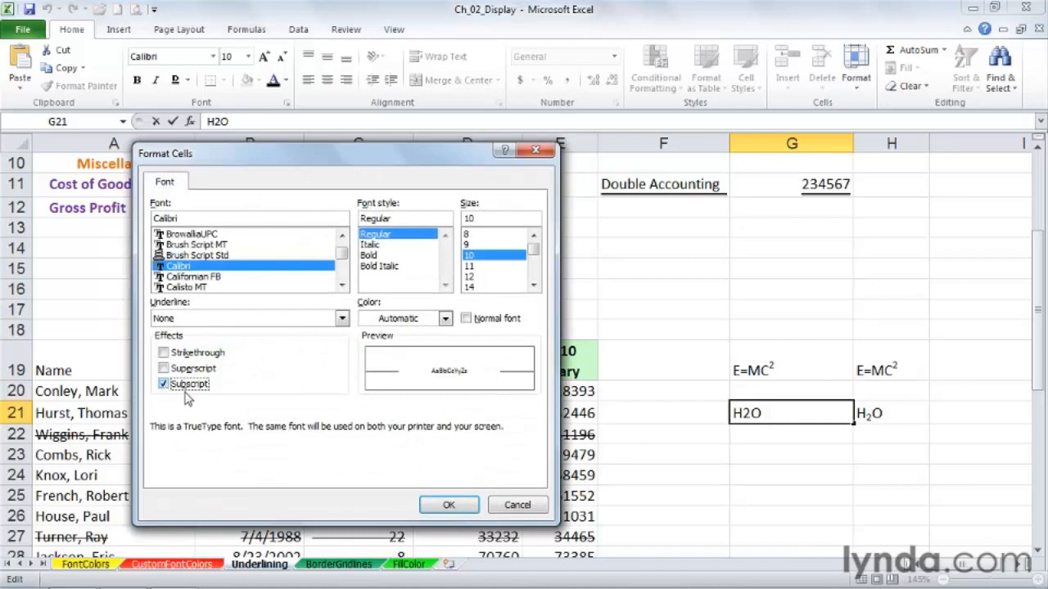
pyautogui.click(448, 505)
pyautogui.click(659, 486)
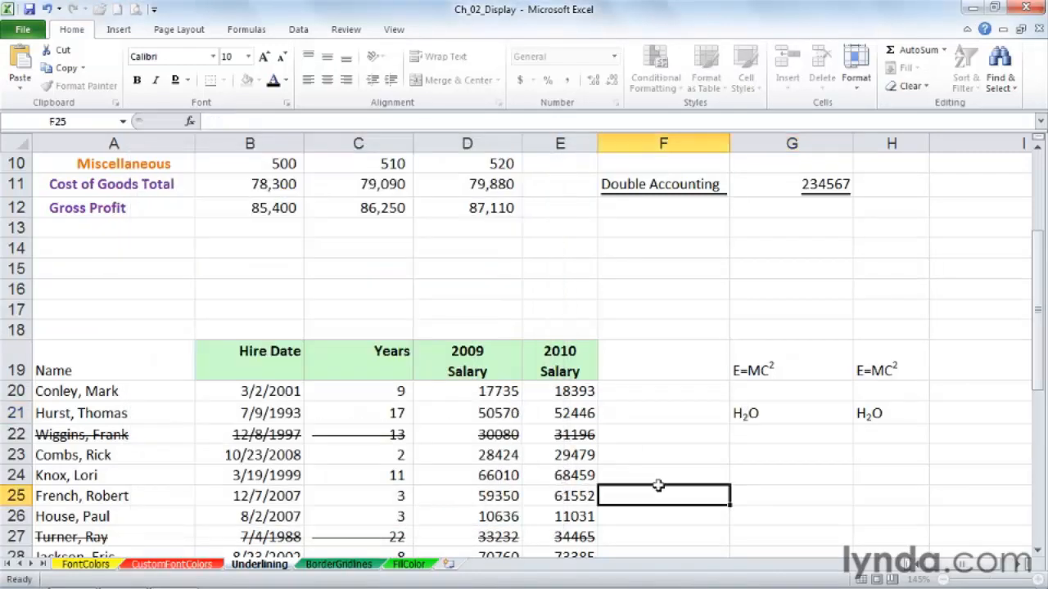
# - Remove the strikethrough from A22:E22 in the cell font settings, and restore it
pyautogui.click(138, 435)
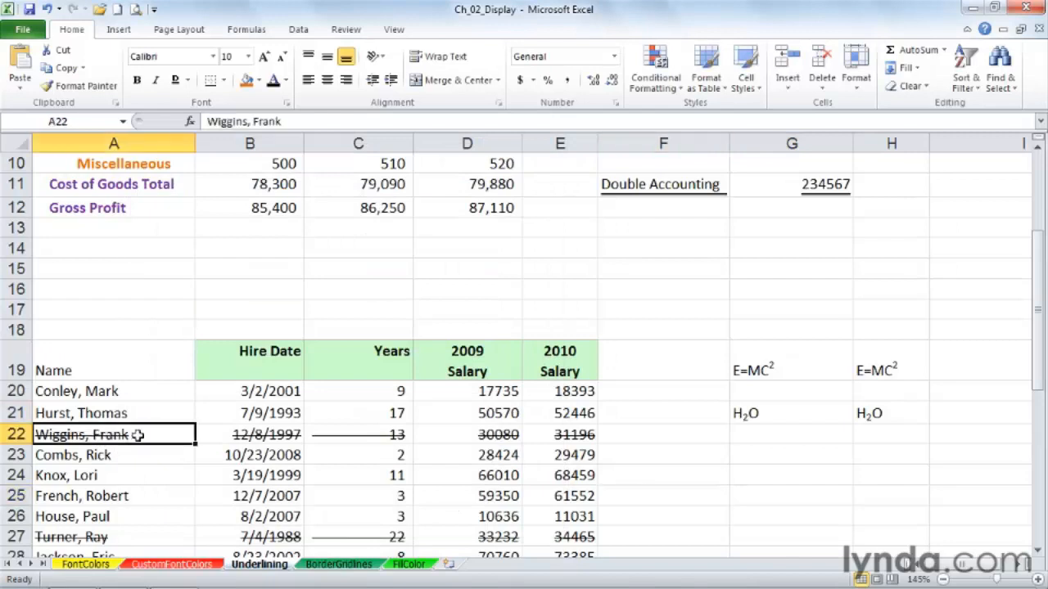
pyautogui.moveTo(138, 435); pyautogui.dragTo(548, 435)
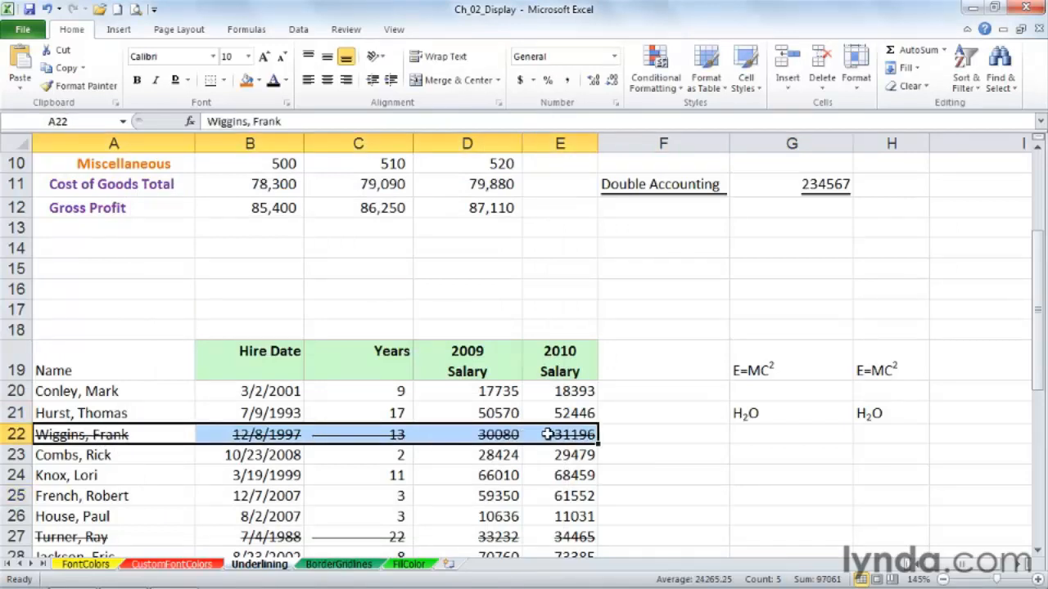
pyautogui.rightClick(547, 434)
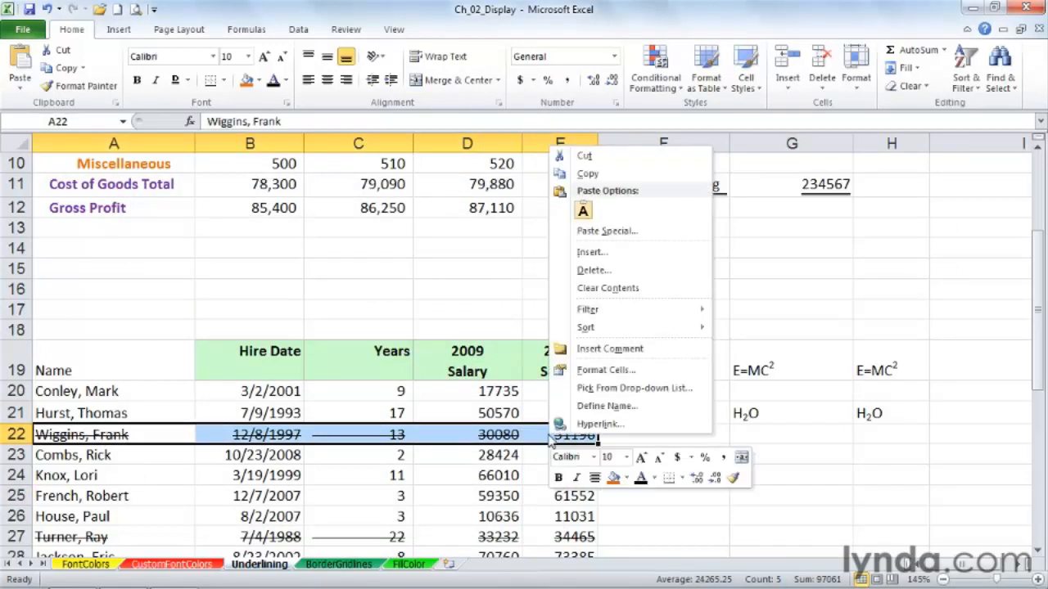
pyautogui.click(606, 370)
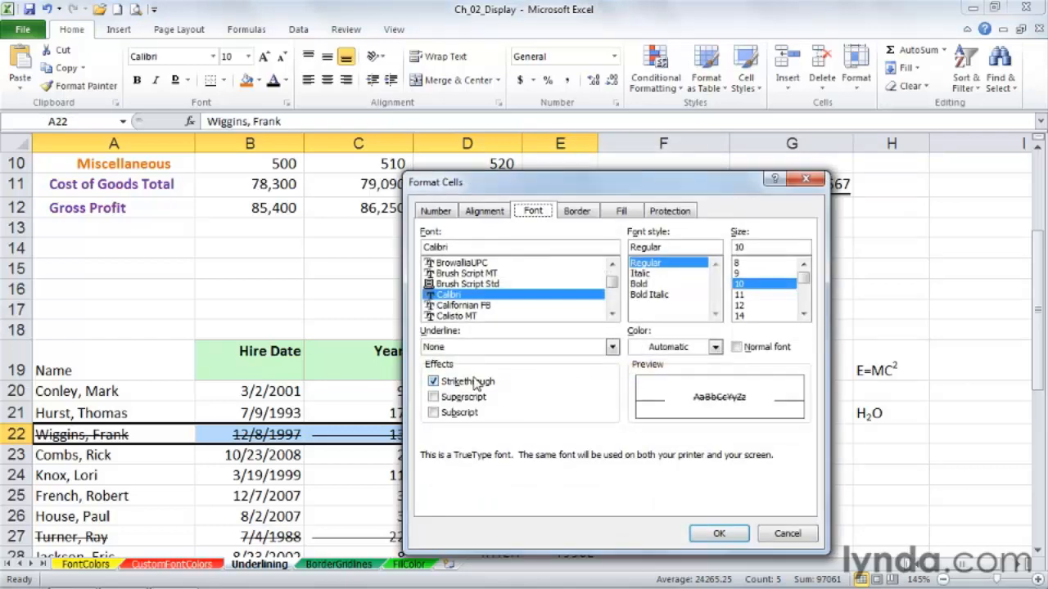
pyautogui.click(455, 385)
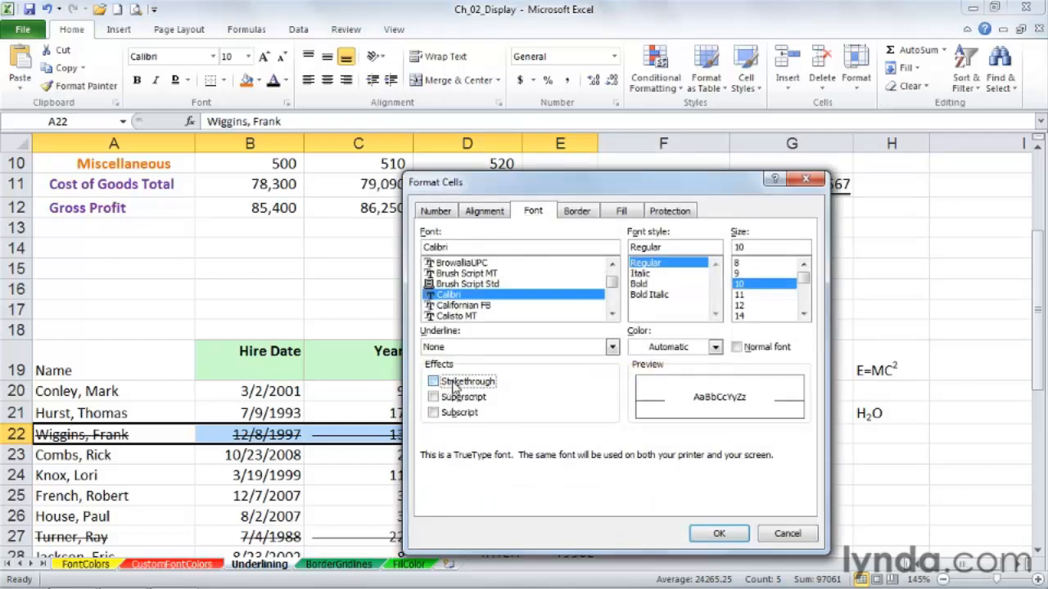
pyautogui.click(718, 538)
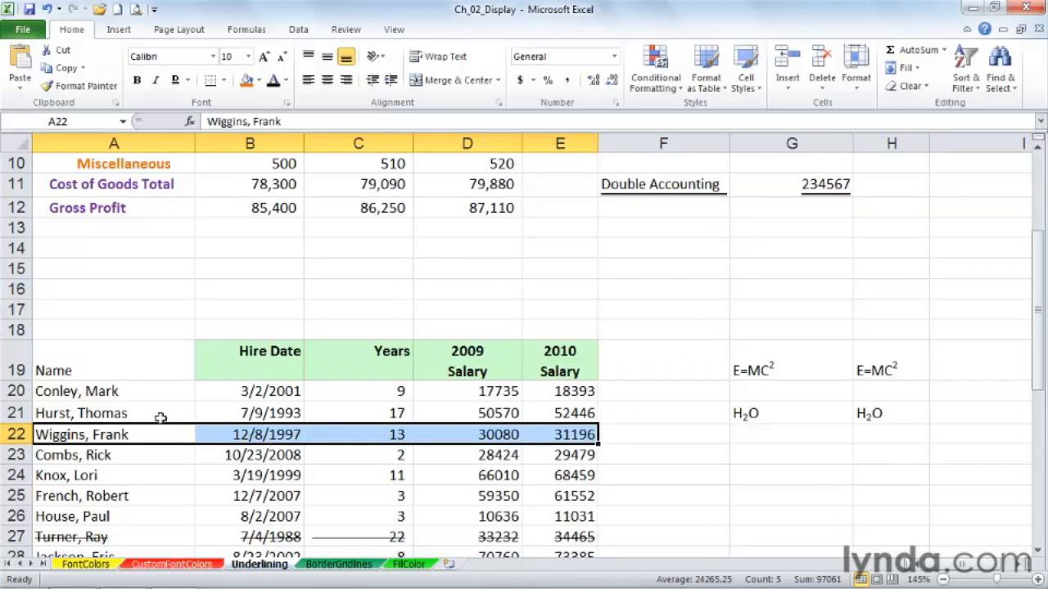
pyautogui.hotkey('ctrl', '5')
# - Try toggling strikethrough on and off for the employee record in A21:E21
pyautogui.moveTo(143, 412); pyautogui.dragTo(541, 415)
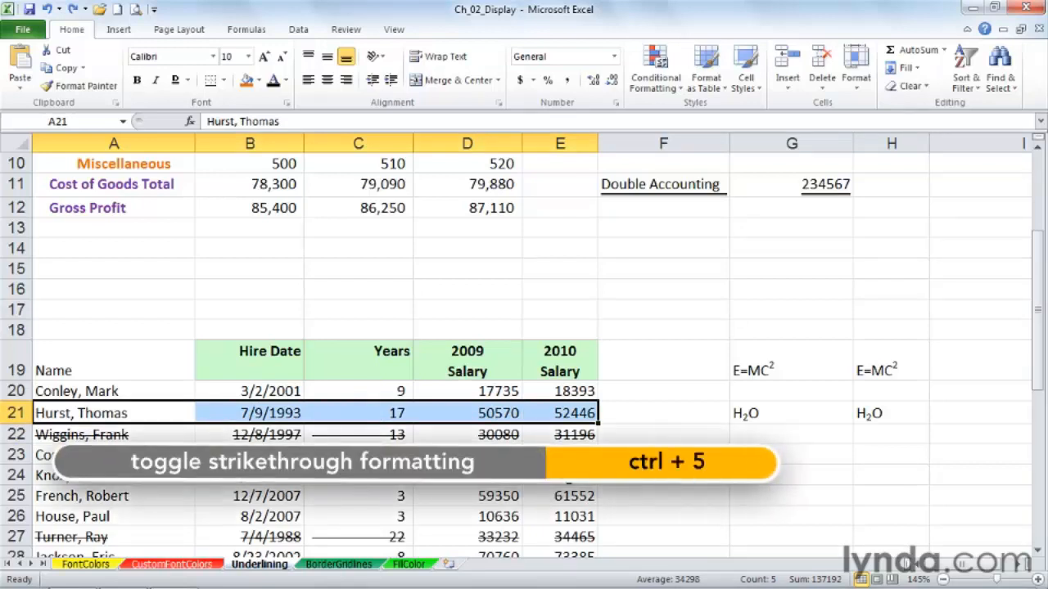
pyautogui.hotkey('ctrl', '5')
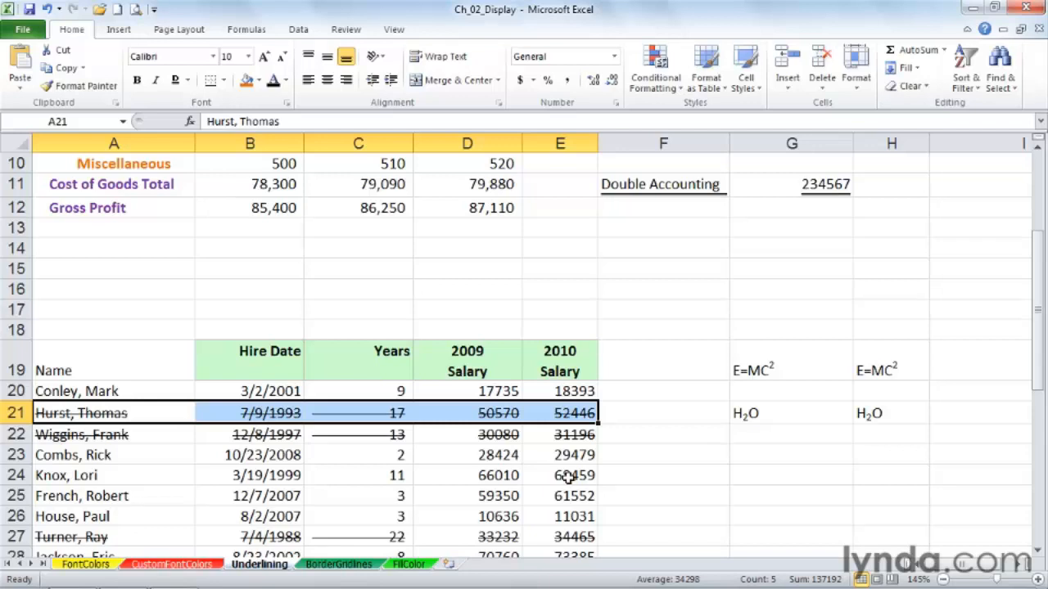
pyautogui.hotkey('ctrl', '5')
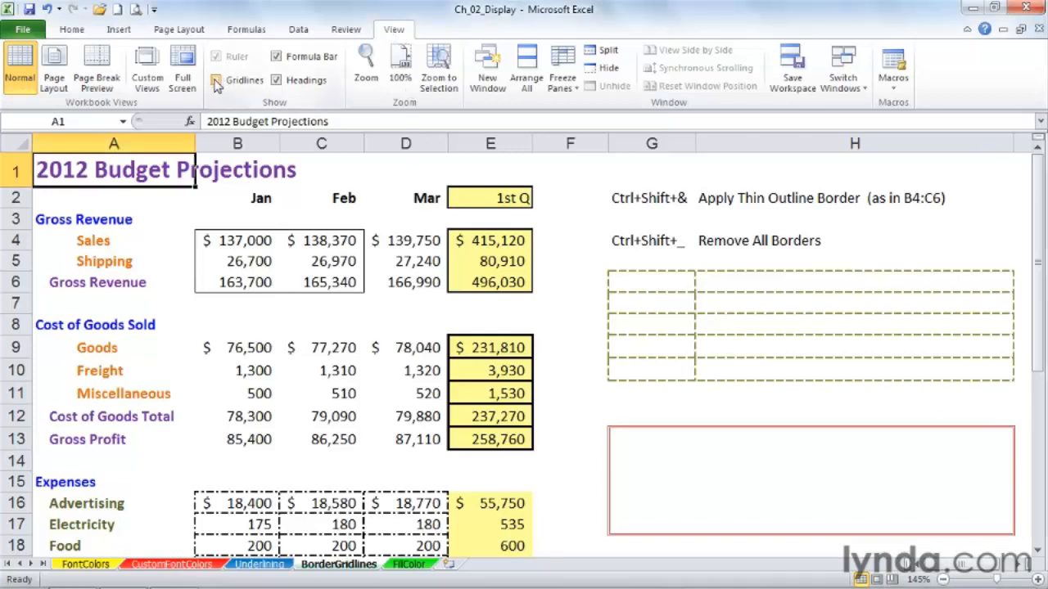
# - Show the gridlines on the BorderGridlines sheet and open the border settings for cells B9:D11, moving the dialog off the data
pyautogui.click(216, 82)
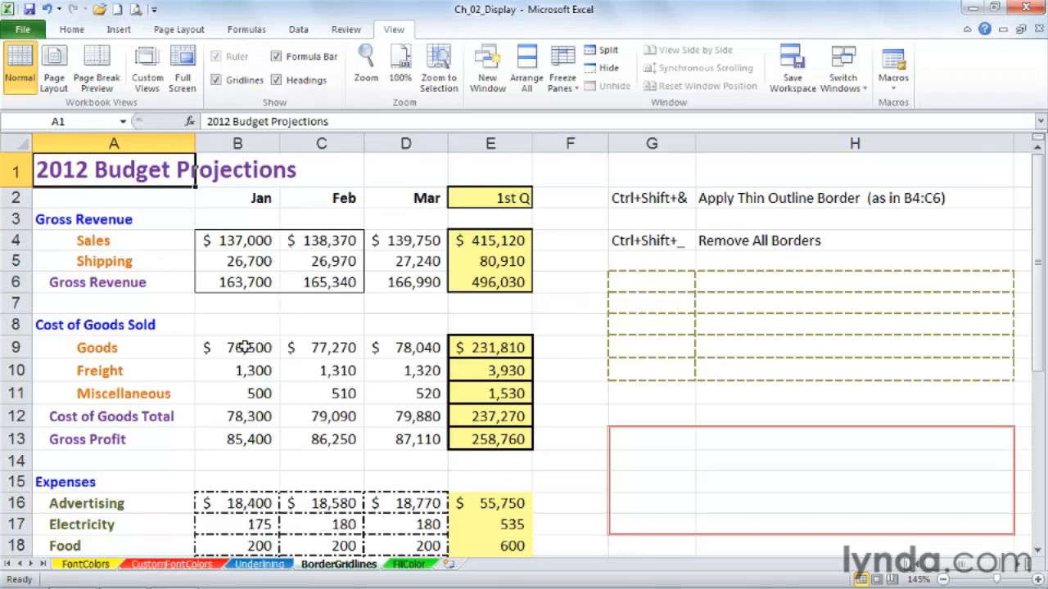
pyautogui.moveTo(244, 347); pyautogui.dragTo(392, 396)
pyautogui.rightClick(389, 399)
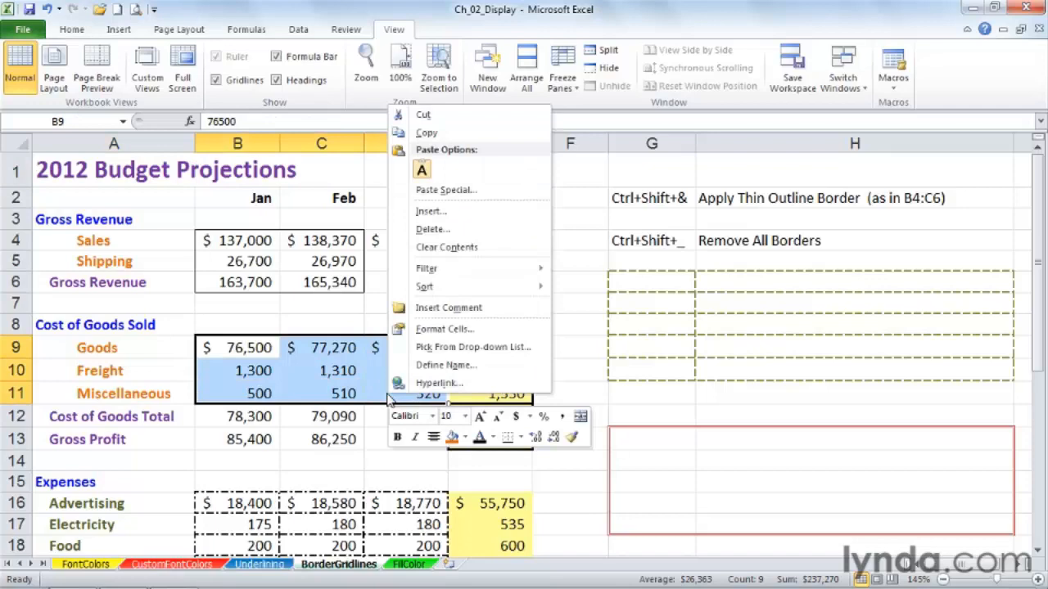
pyautogui.click(448, 330)
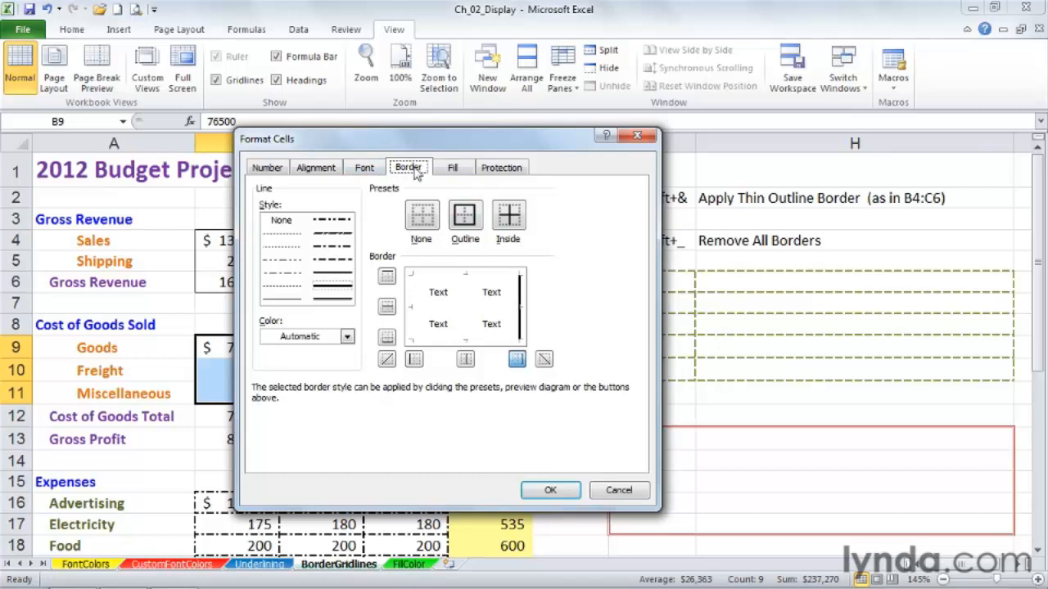
pyautogui.moveTo(419, 142); pyautogui.dragTo(668, 140)
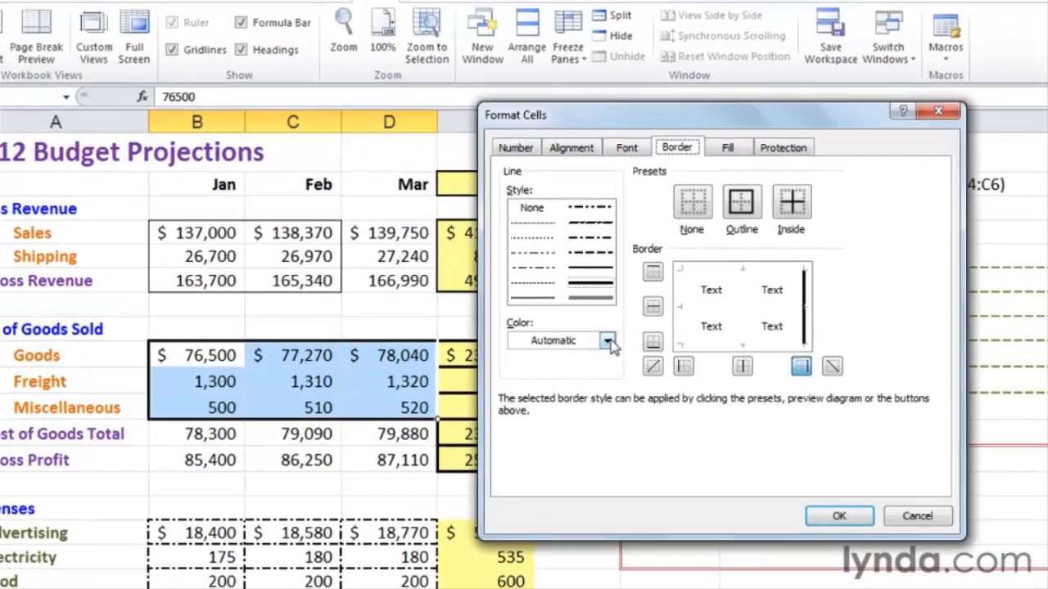
# - Give B9:D11 dark orange double-line borders around the outline and on all inside edges in the border settings
pyautogui.click(597, 335)
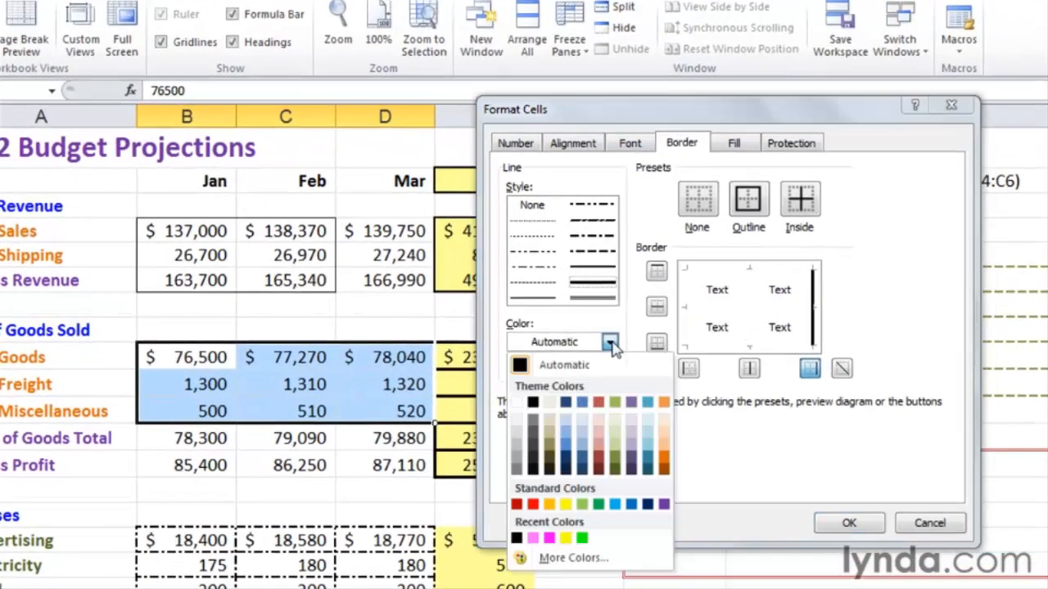
pyautogui.click(664, 464)
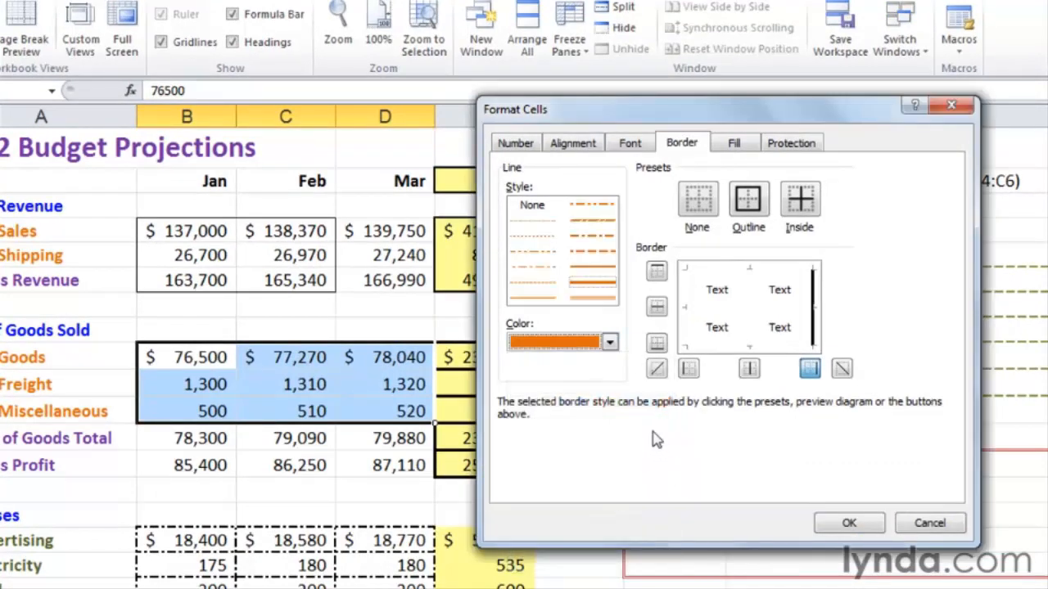
pyautogui.click(584, 298)
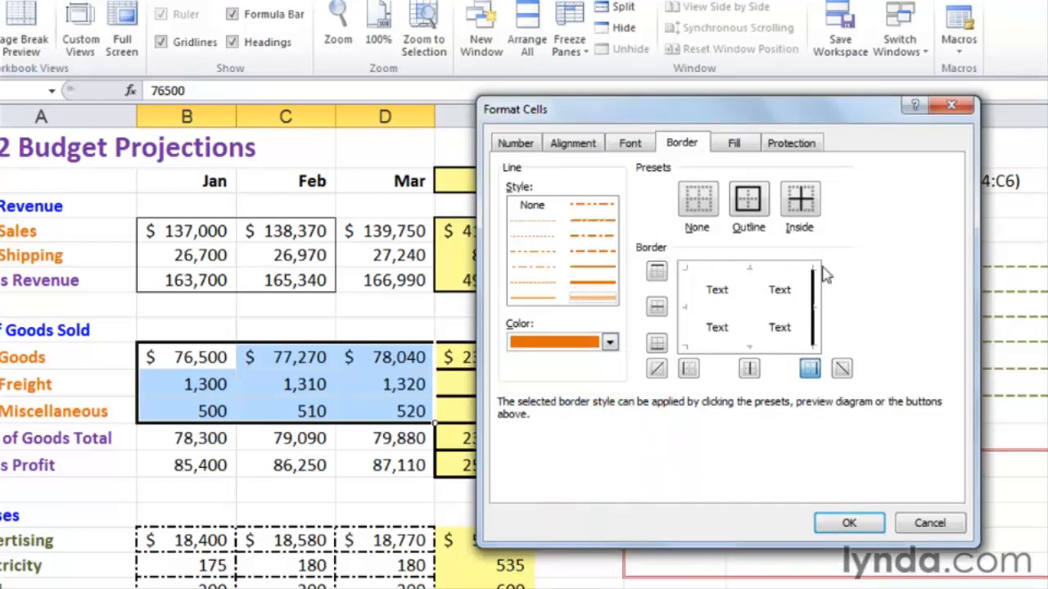
pyautogui.click(750, 199)
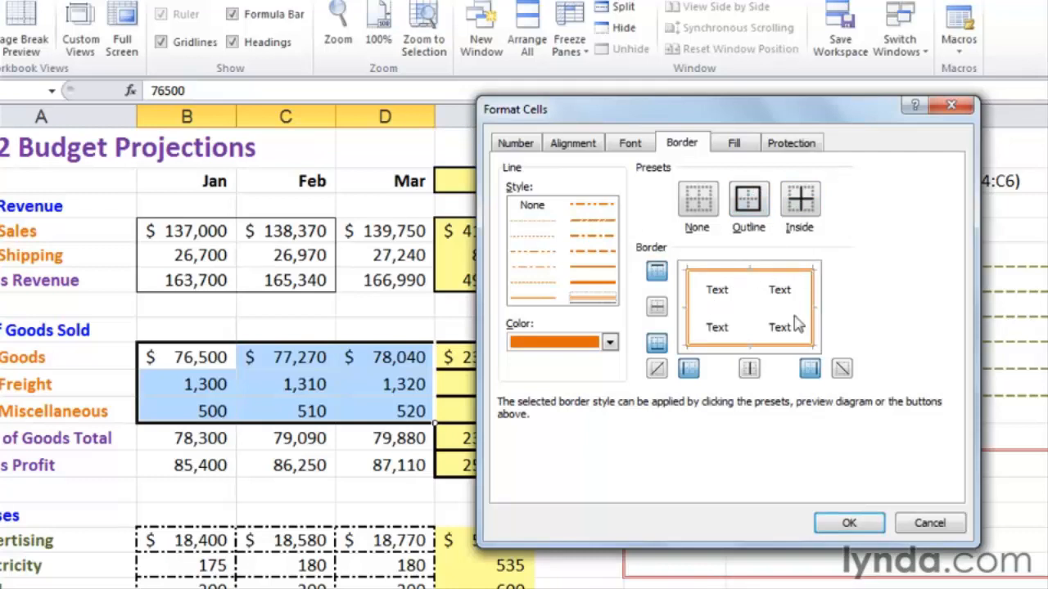
pyautogui.click(800, 203)
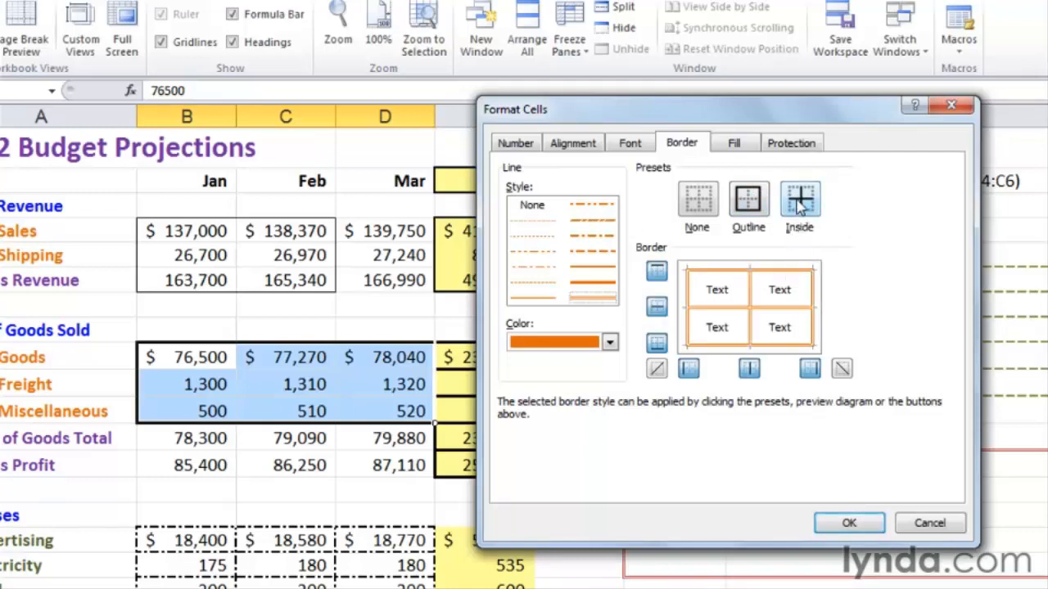
# - Try toggling a diagonal border and the right outer border on and off in the border preview
pyautogui.click(657, 369)
pyautogui.click(657, 369)
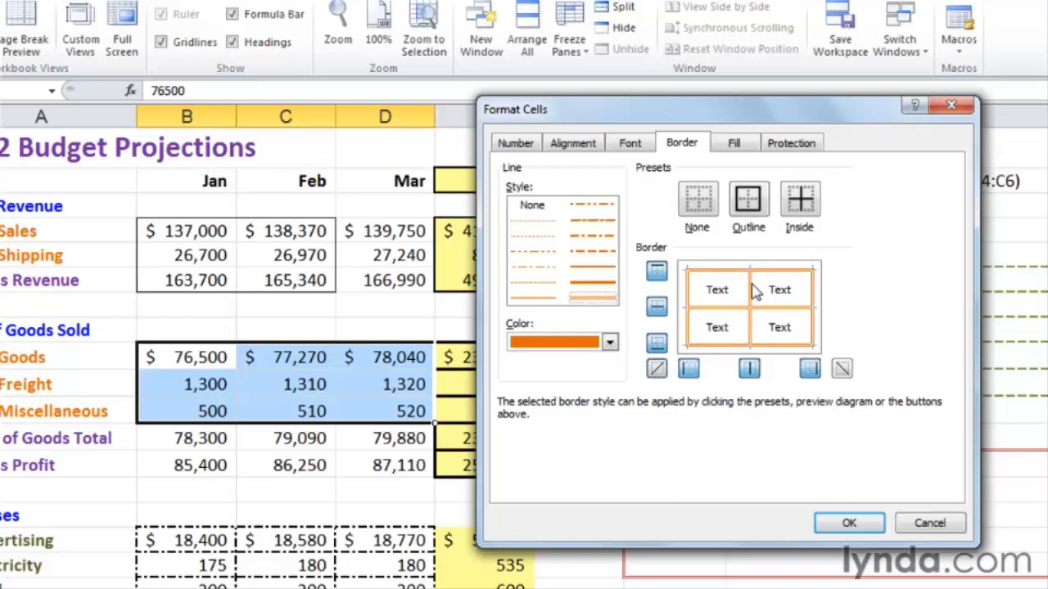
pyautogui.click(815, 294)
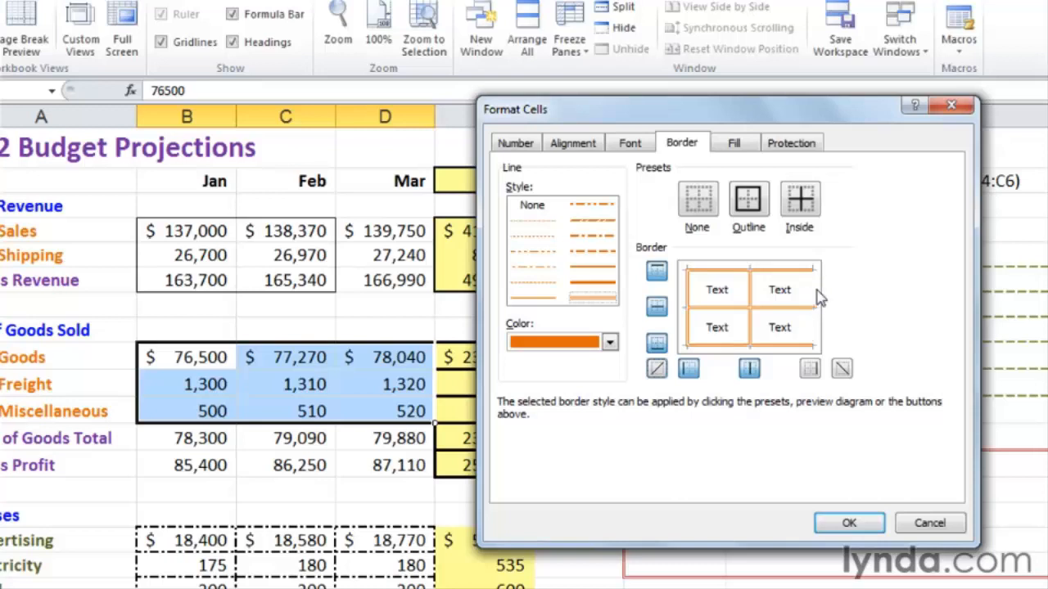
pyautogui.click(815, 291)
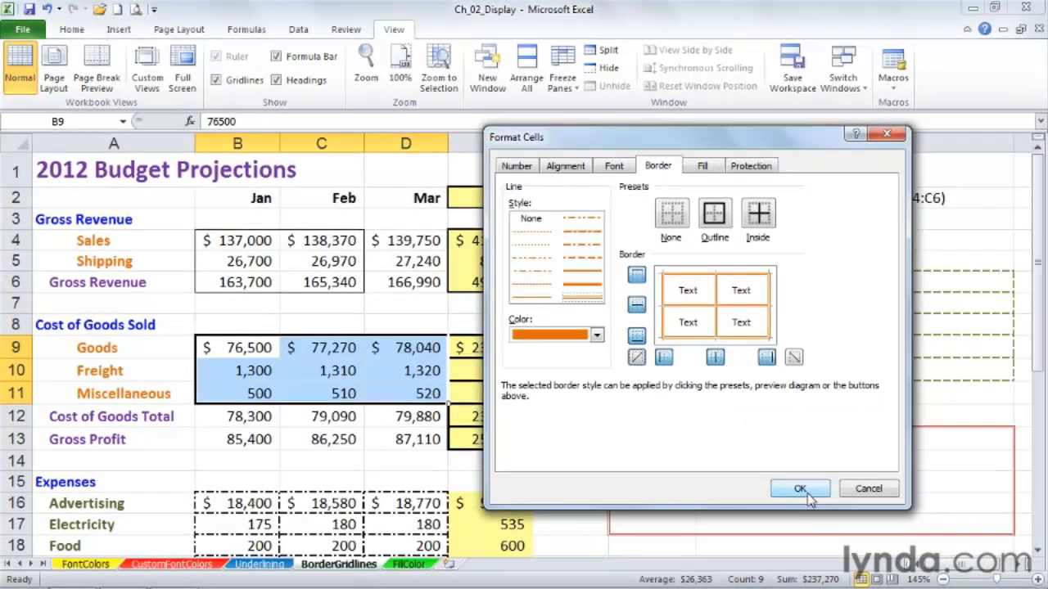
# - Apply the chosen borders to B9:D11 and hide the gridlines on the BorderGridlines sheet
pyautogui.click(800, 490)
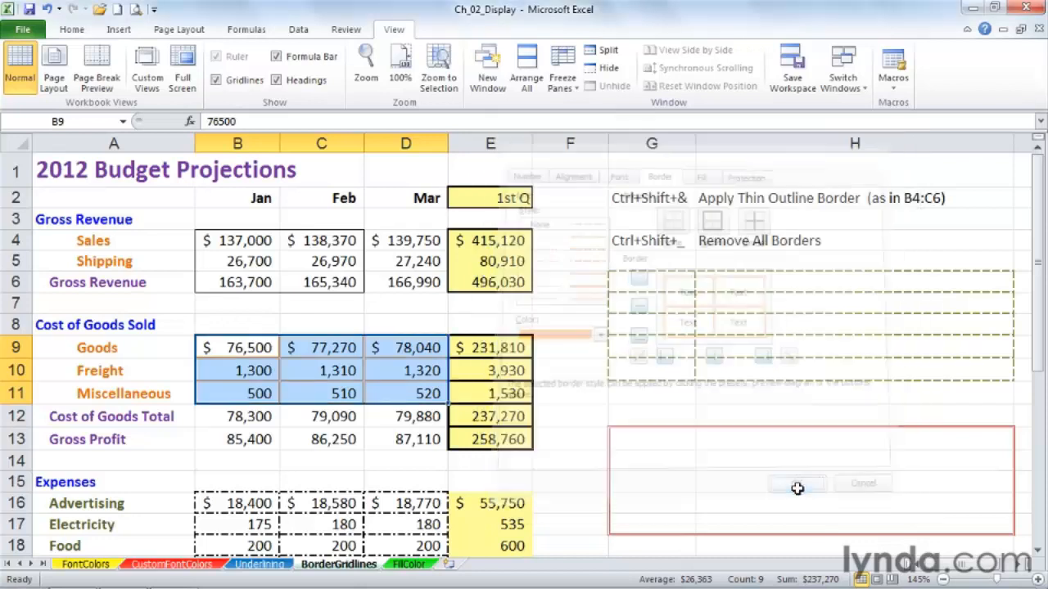
pyautogui.click(585, 511)
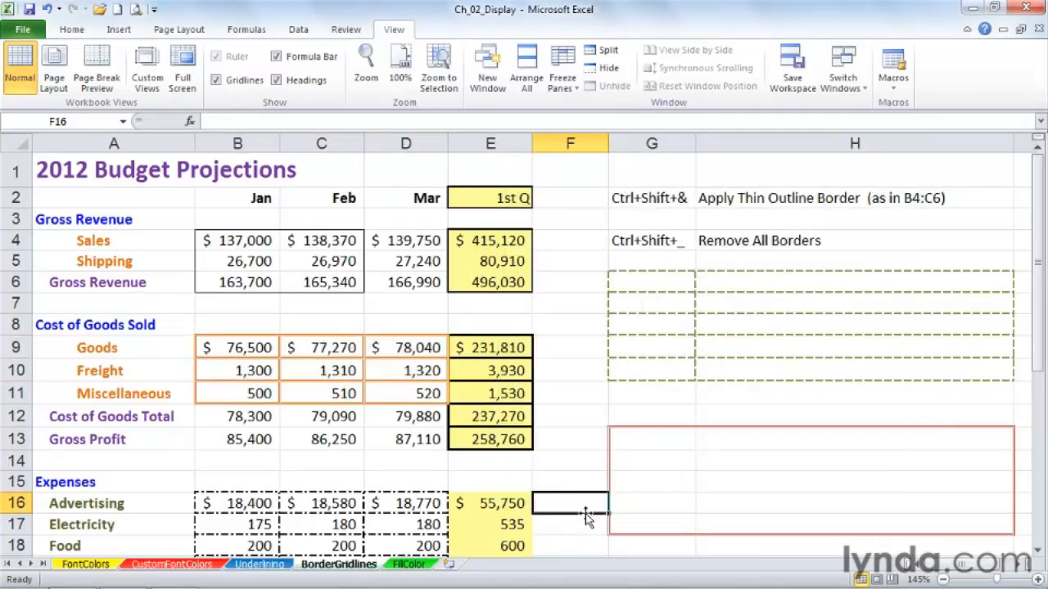
pyautogui.click(215, 81)
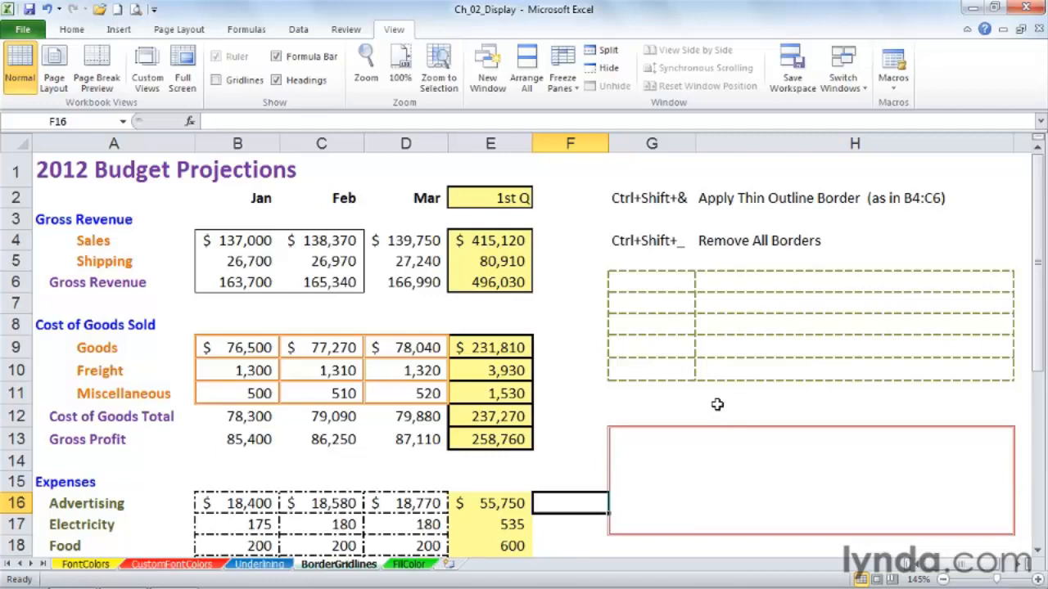
# - Apply a thin outline border around B27:D30, from Telephone to Utilities, and deselect the range
pyautogui.scroll(-7, 717, 404)
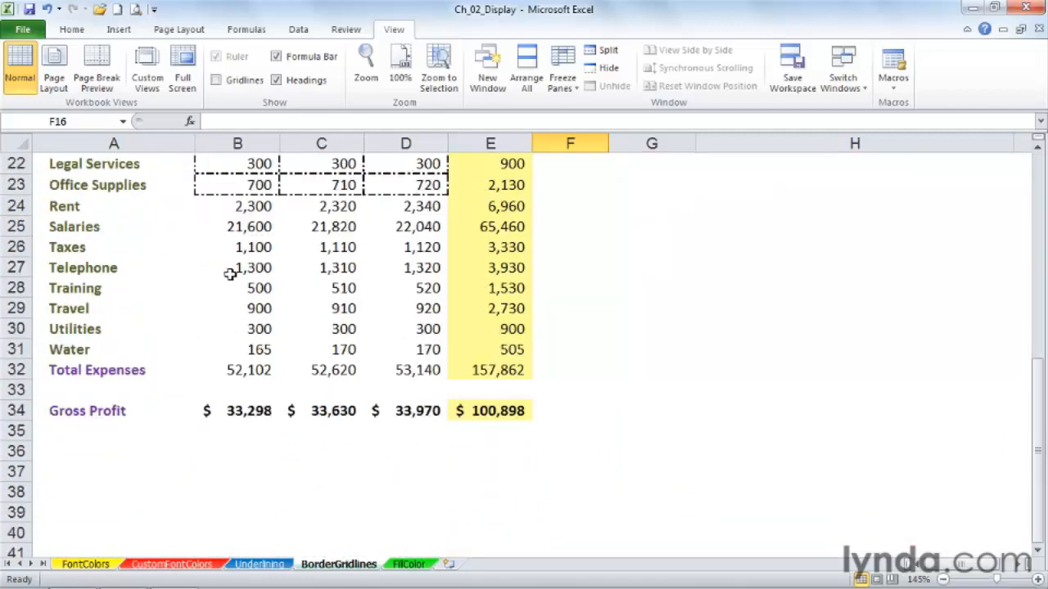
pyautogui.moveTo(231, 271); pyautogui.dragTo(420, 334)
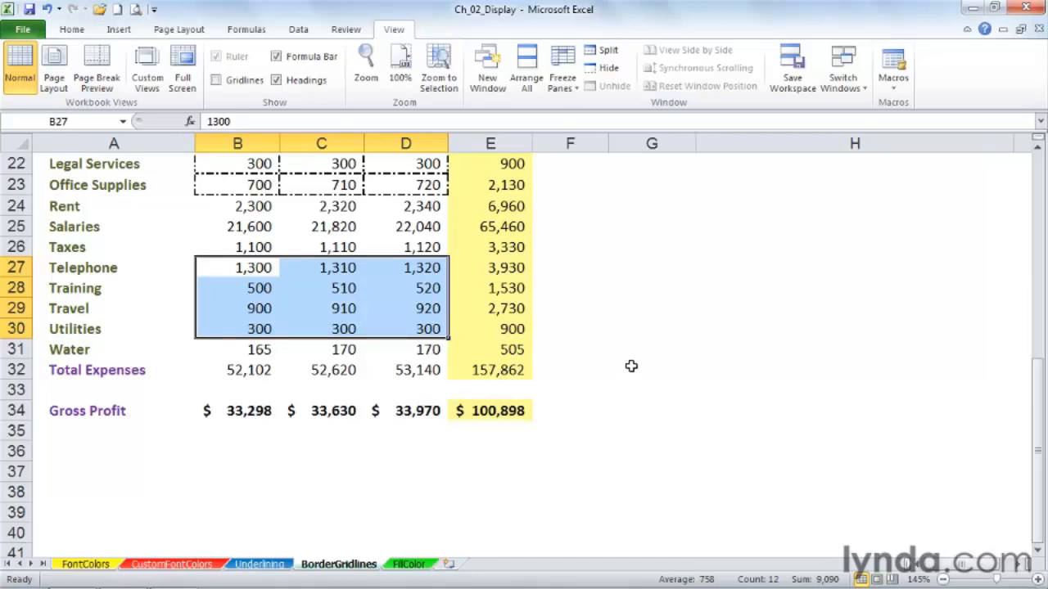
pyautogui.click(608, 332)
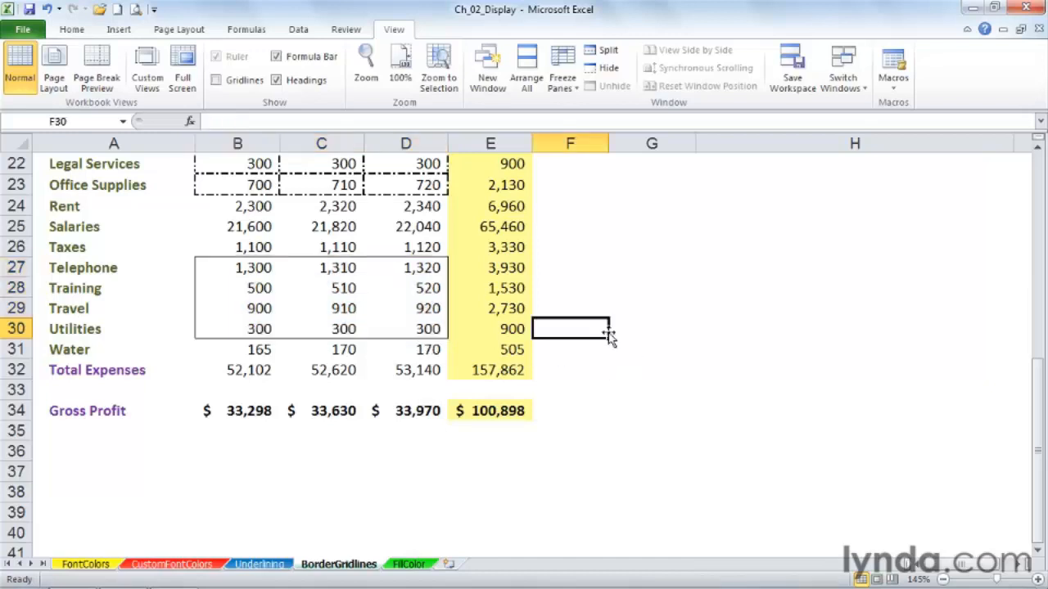
# - Remove all borders from cells B9:E13 in the Cost of Goods Sold section
pyautogui.scroll(5, 604, 347)
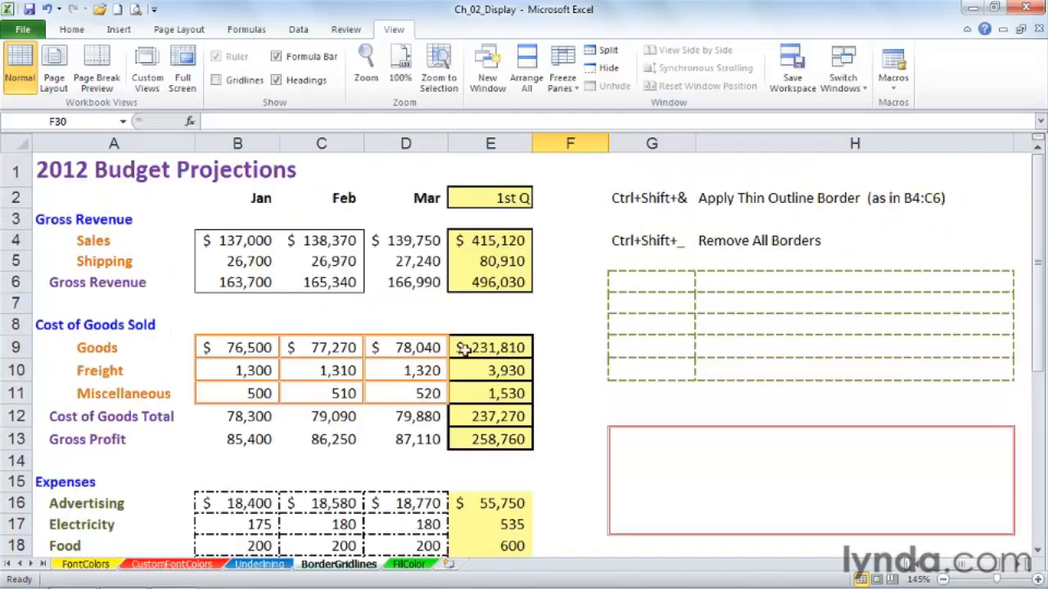
pyautogui.moveTo(205, 340); pyautogui.dragTo(500, 439)
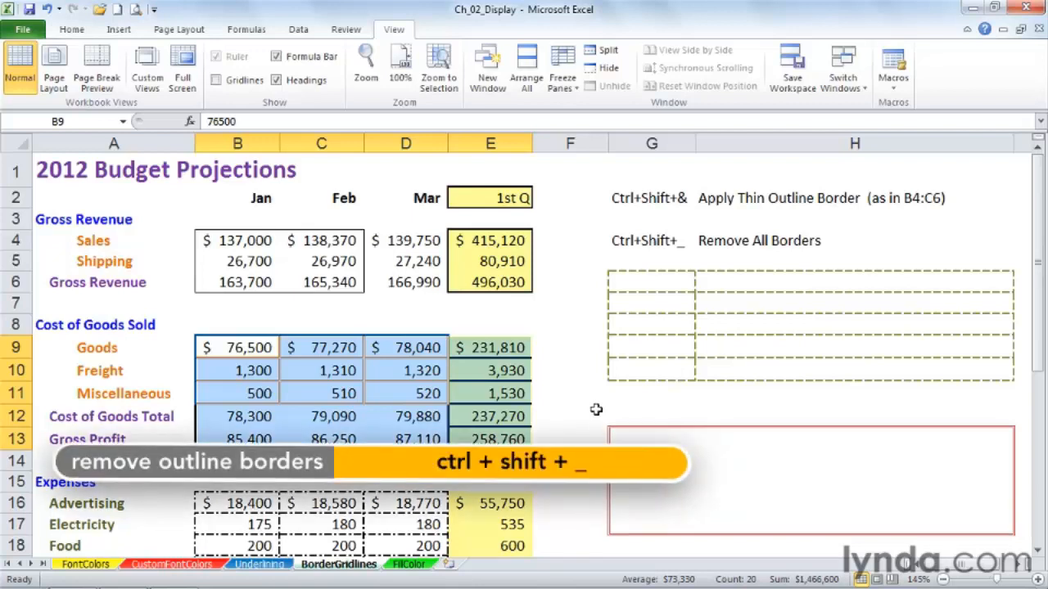
pyautogui.hotkey('ctrl', 'shift', '_')
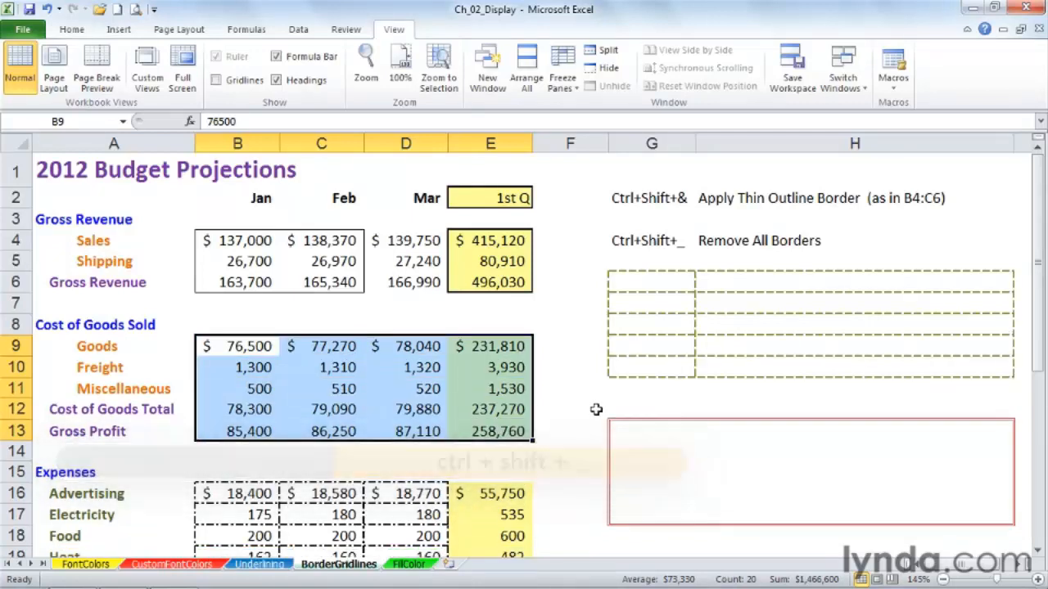
pyautogui.click(580, 437)
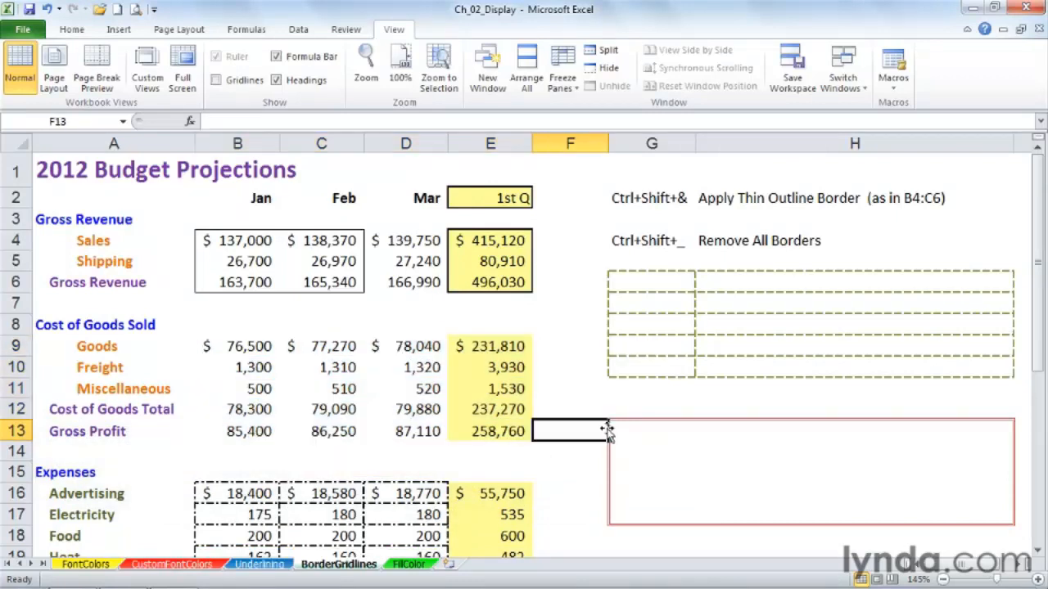
# - Add the Draw Borders command from All Commands to the Quick Access Toolbar
pyautogui.scroll(-1, 657, 402)
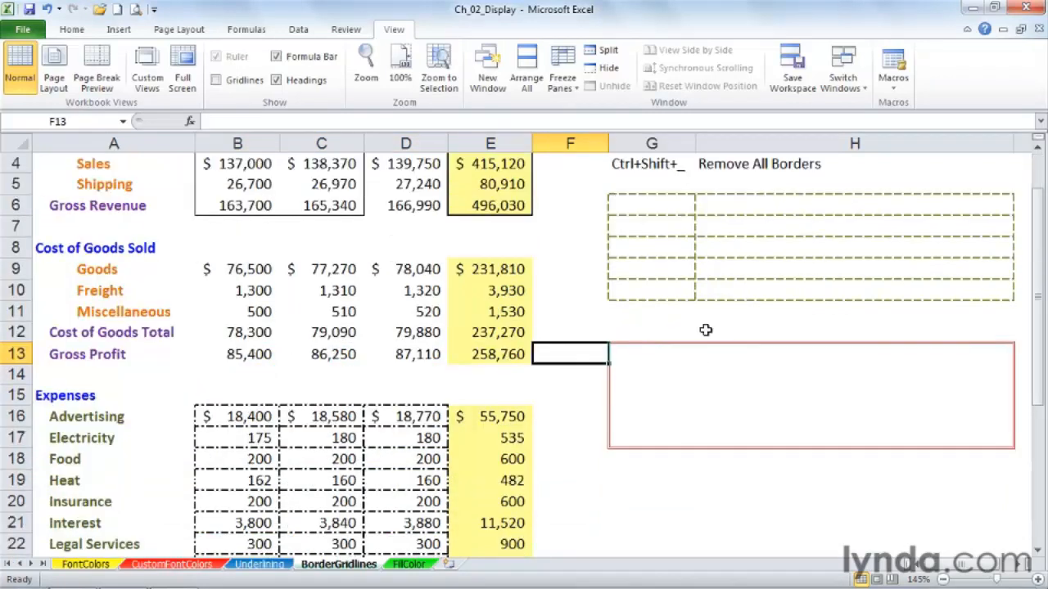
pyautogui.click(627, 484)
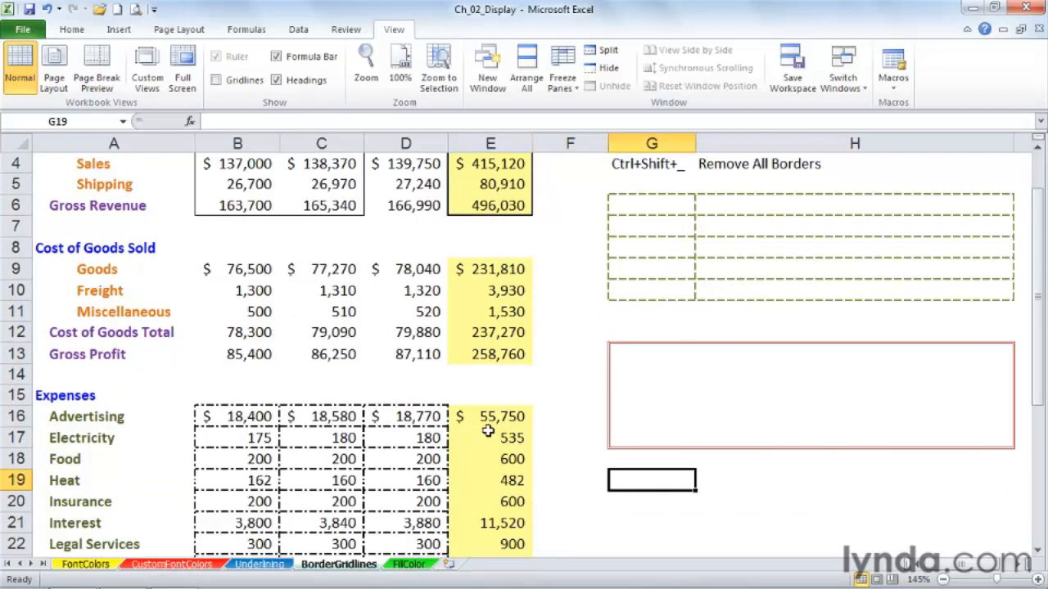
pyautogui.rightClick(100, 12)
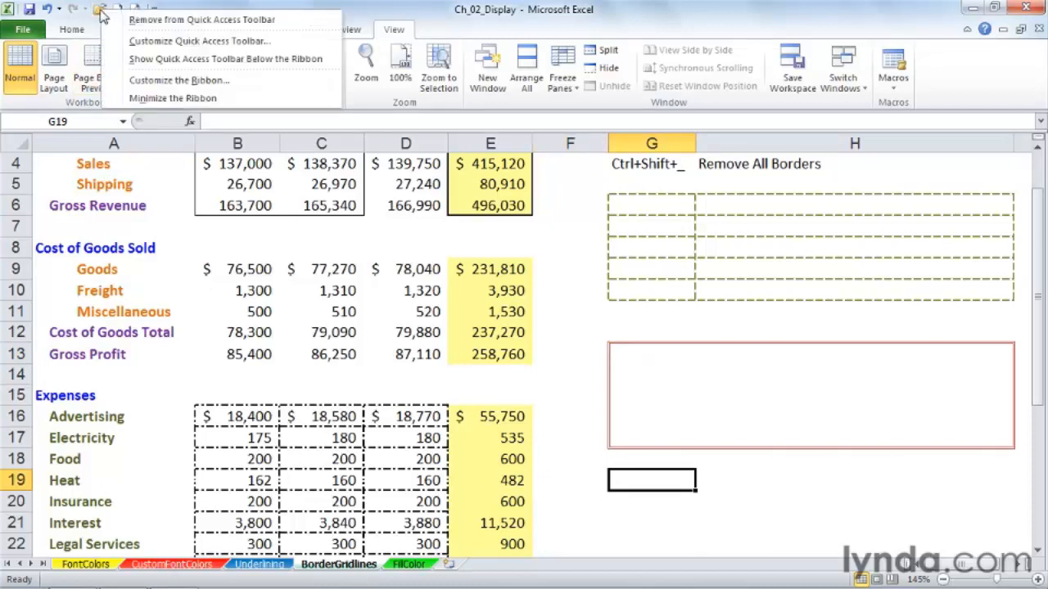
pyautogui.click(157, 41)
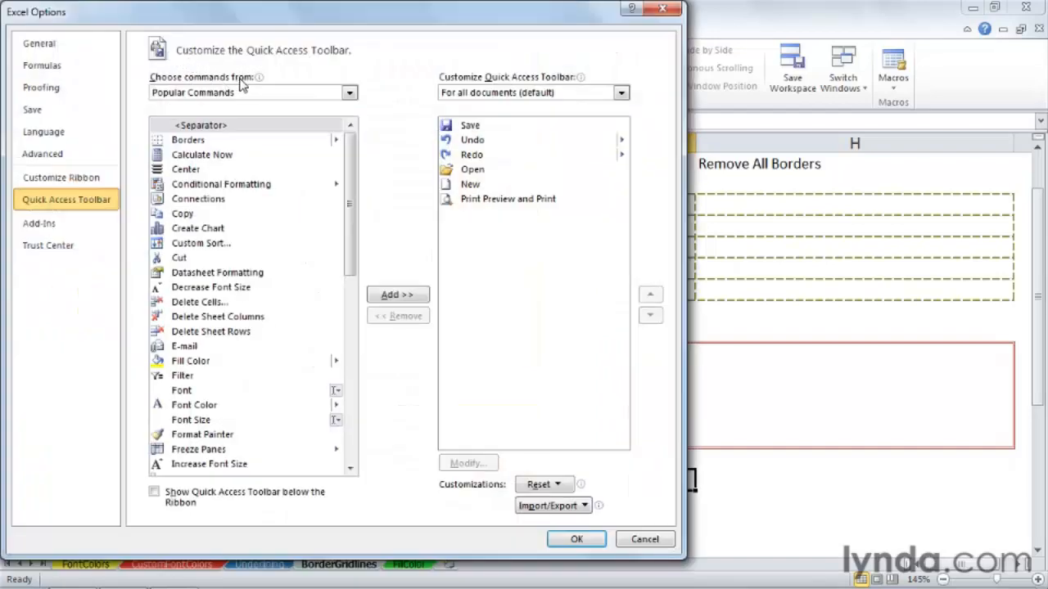
pyautogui.click(348, 92)
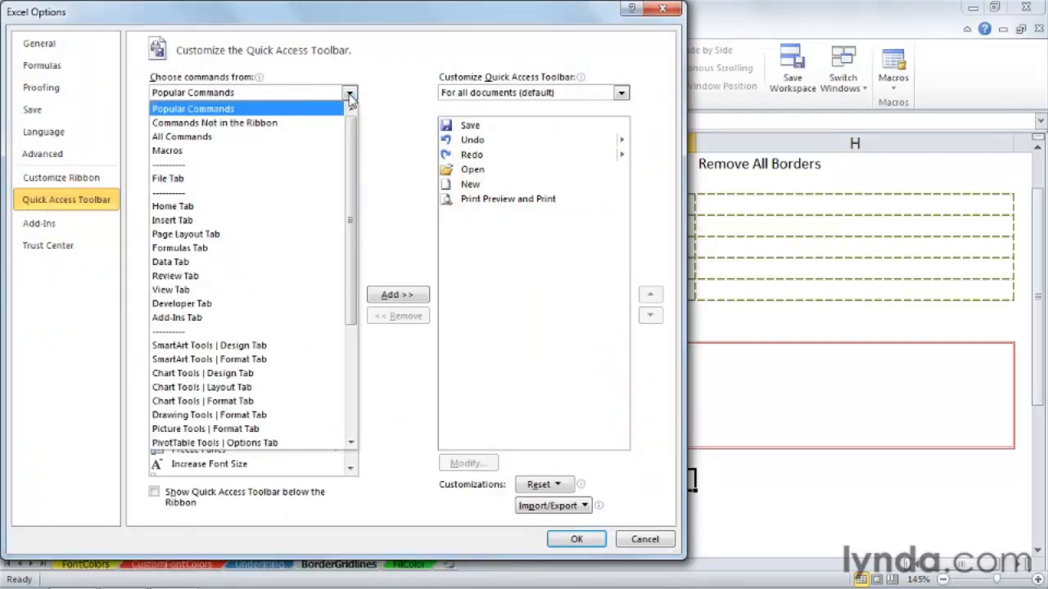
pyautogui.click(181, 137)
pyautogui.moveTo(350, 137); pyautogui.dragTo(352, 226)
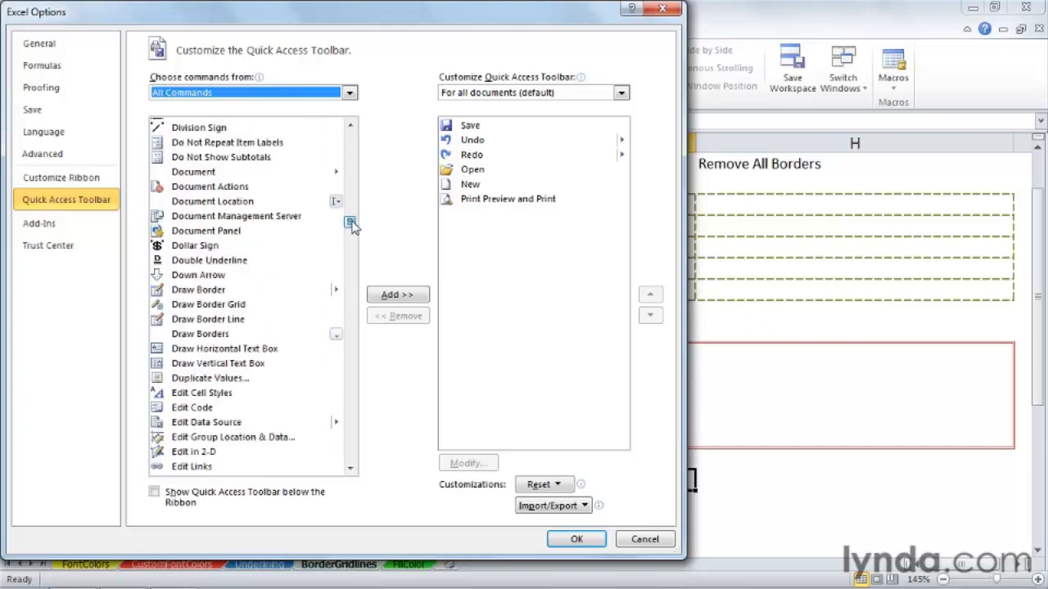
pyautogui.click(249, 335)
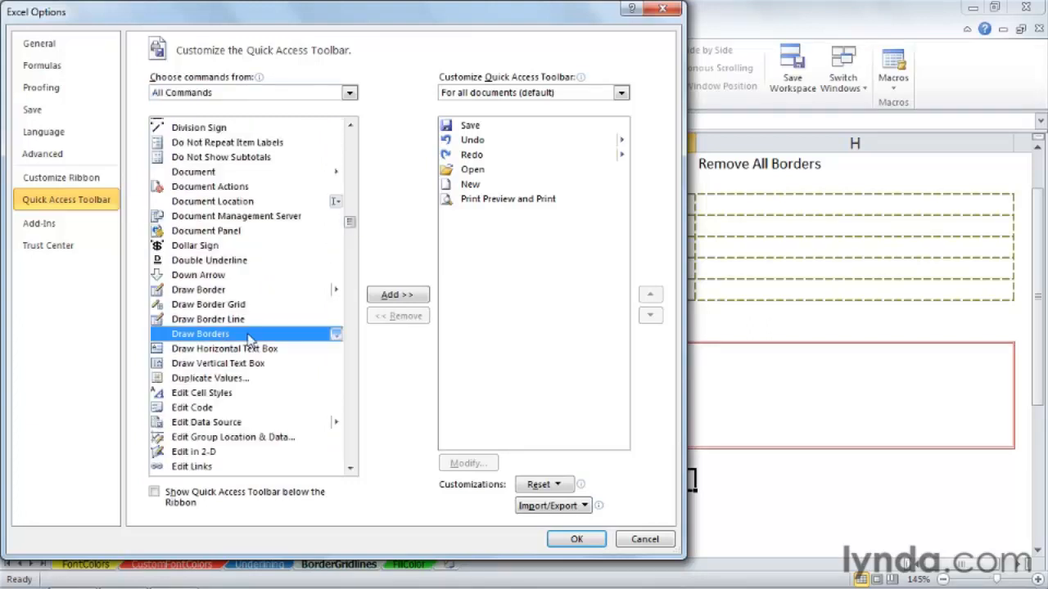
pyautogui.click(397, 296)
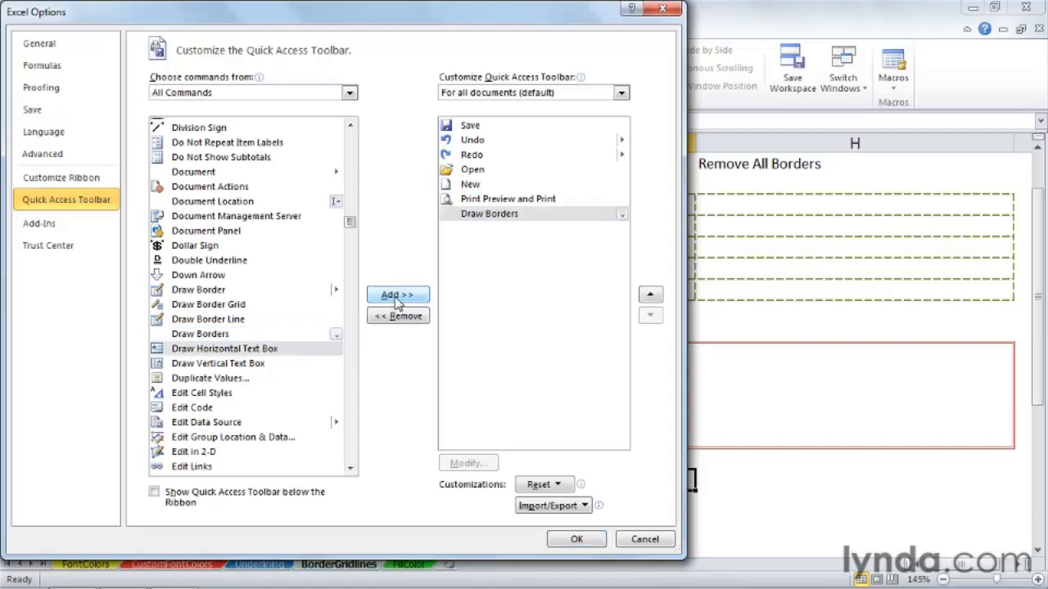
pyautogui.click(577, 539)
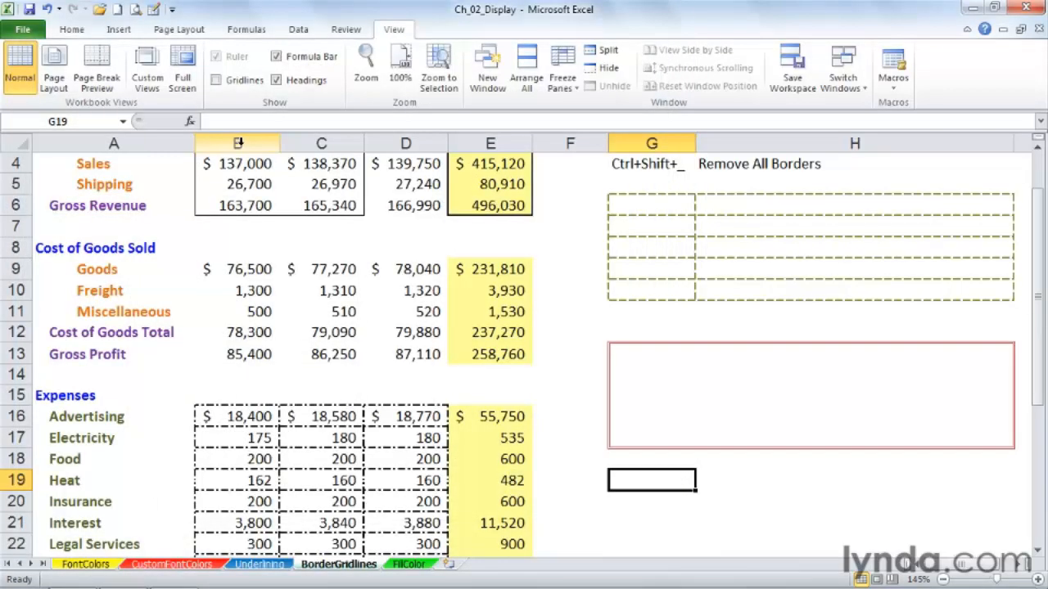
# - Set the Draw Borders line style to a fine dashed line and its line color to dark olive green
pyautogui.click(154, 10)
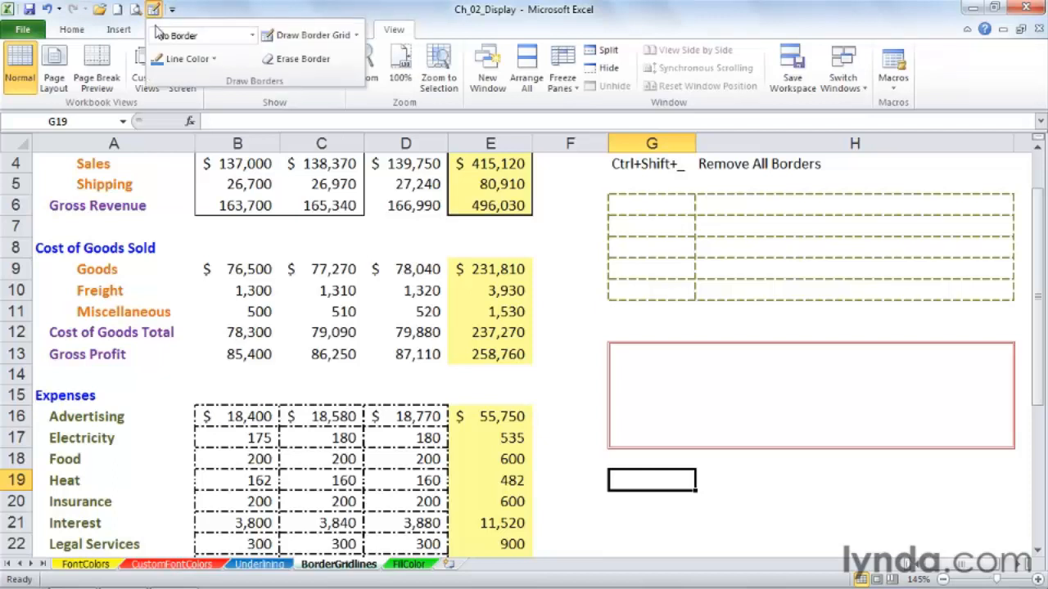
pyautogui.click(253, 37)
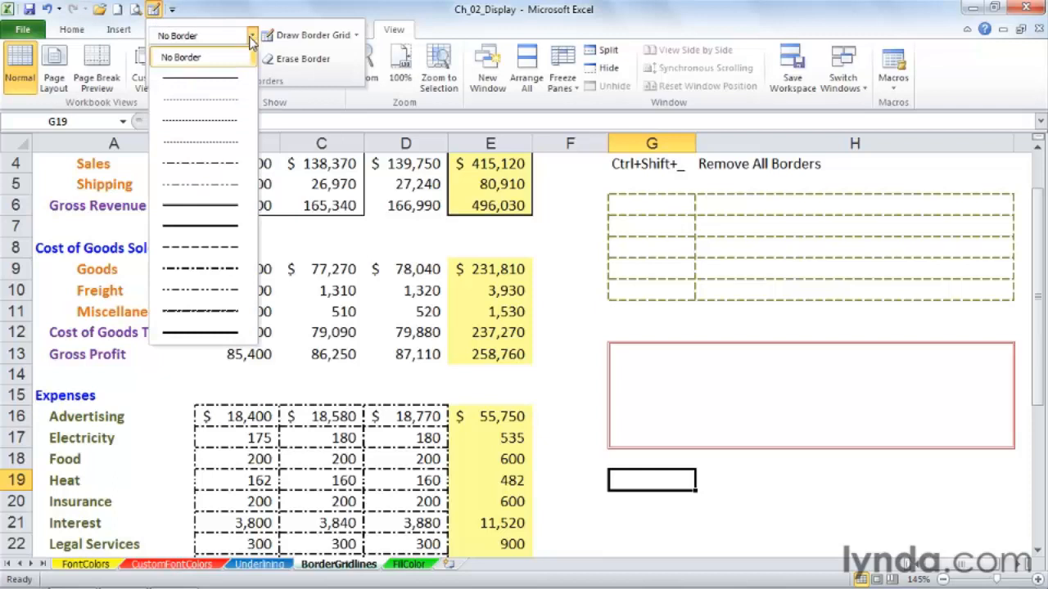
pyautogui.click(217, 144)
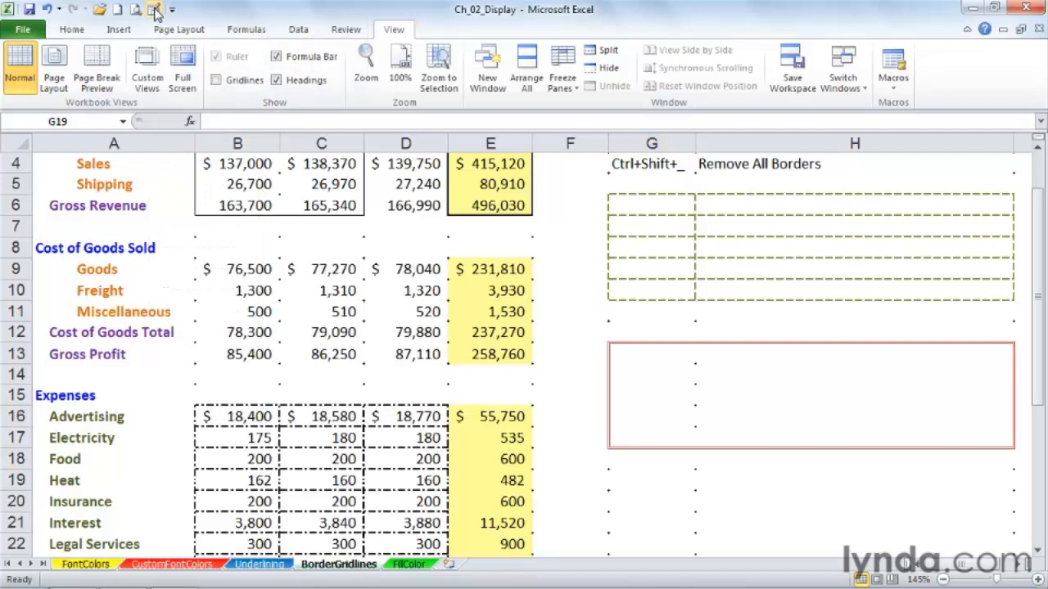
pyautogui.click(153, 9)
pyautogui.click(216, 59)
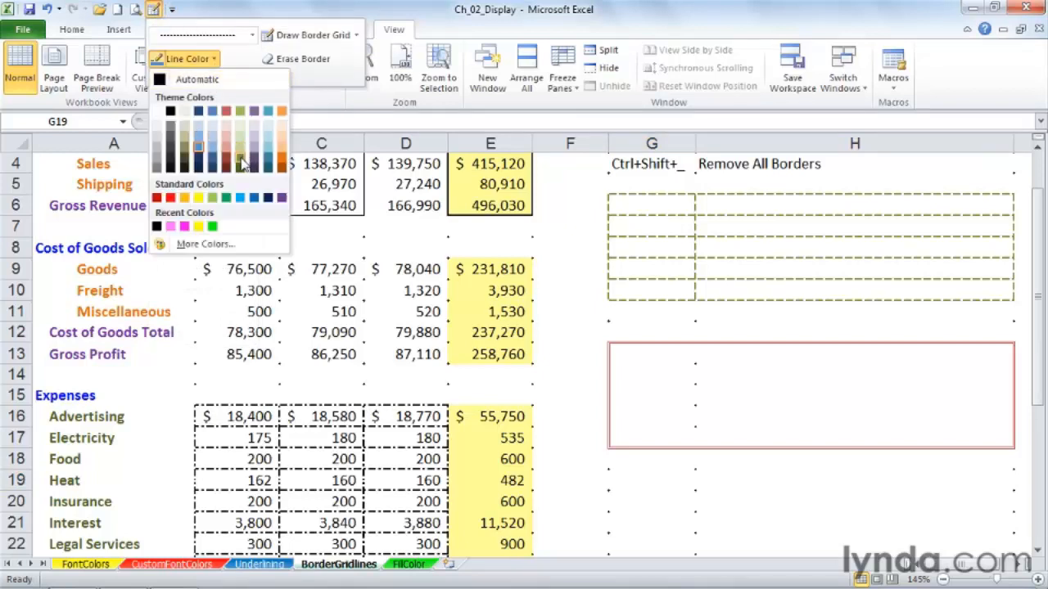
pyautogui.click(242, 165)
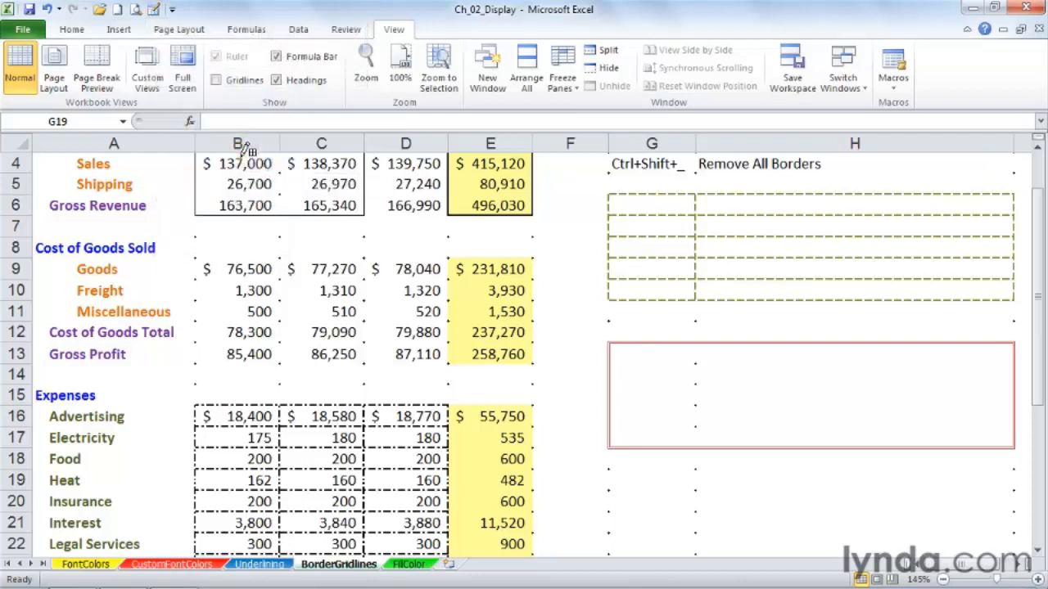
# - Check the drawing mode choices offered with Draw Border Grid and leave border drawing
pyautogui.click(153, 9)
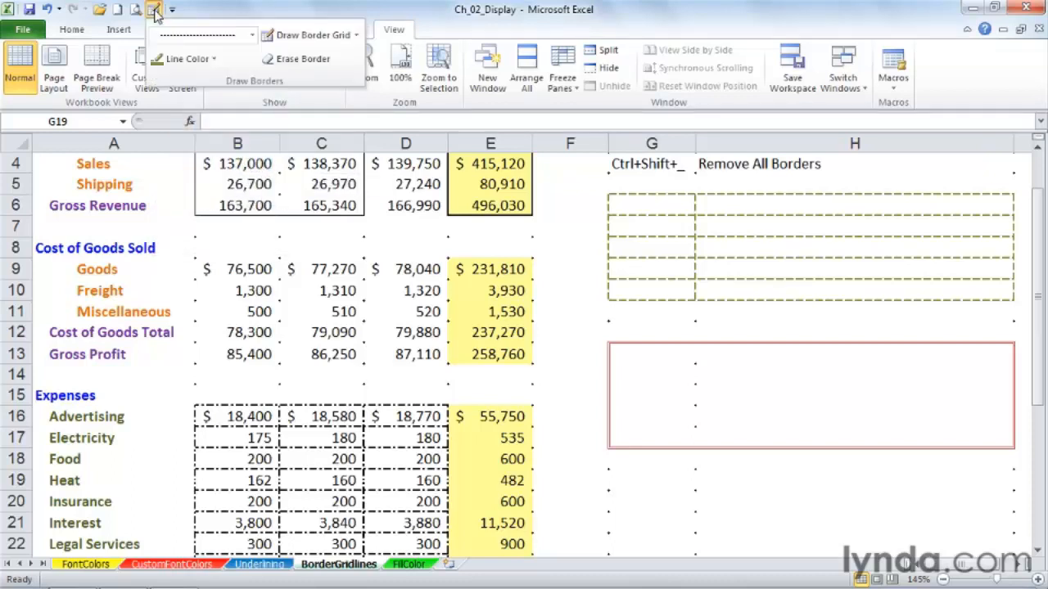
pyautogui.click(357, 35)
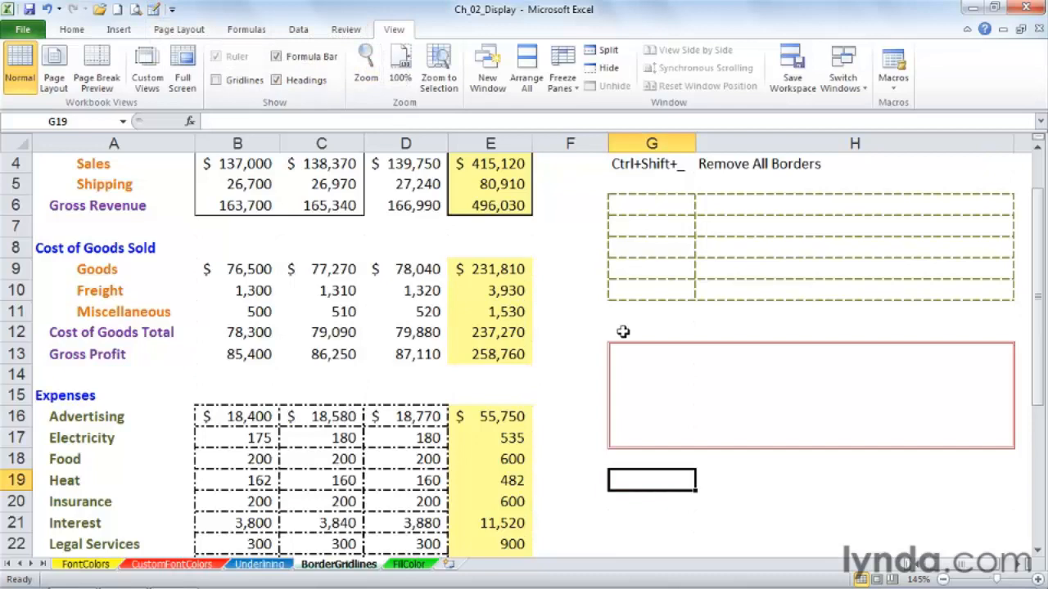
pyautogui.scroll(-2, 624, 331)
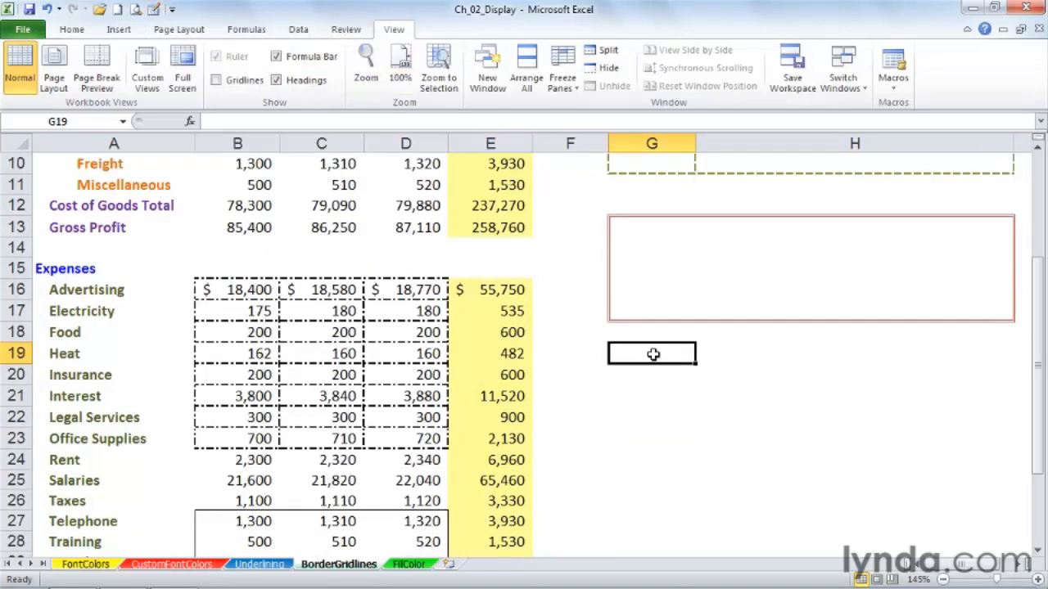
# - Draw a border grid over cells G19:H27 on the BorderGridlines sheet and leave border drawing
pyautogui.click(154, 10)
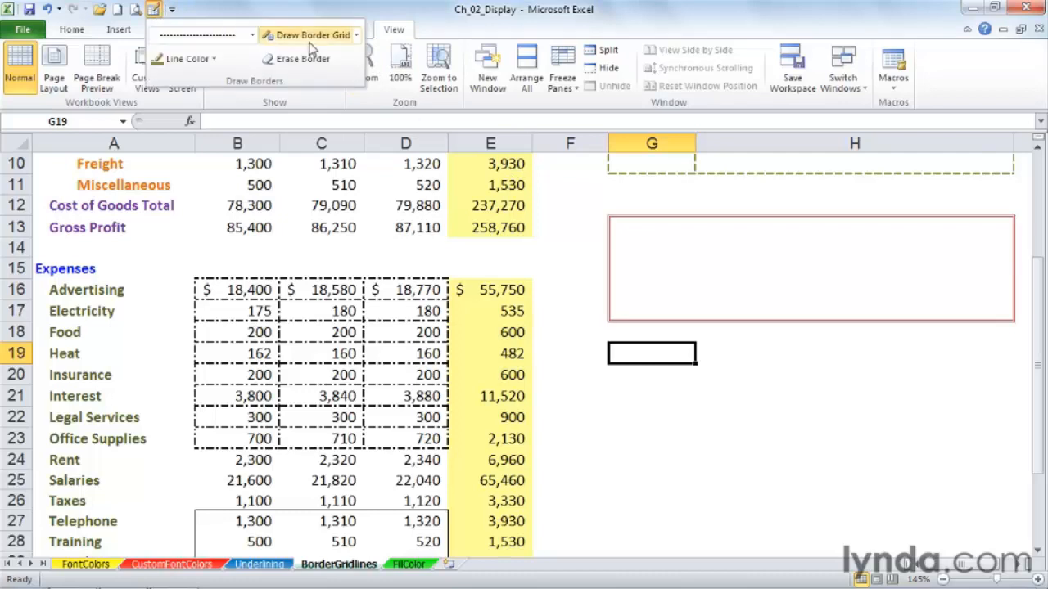
pyautogui.click(357, 35)
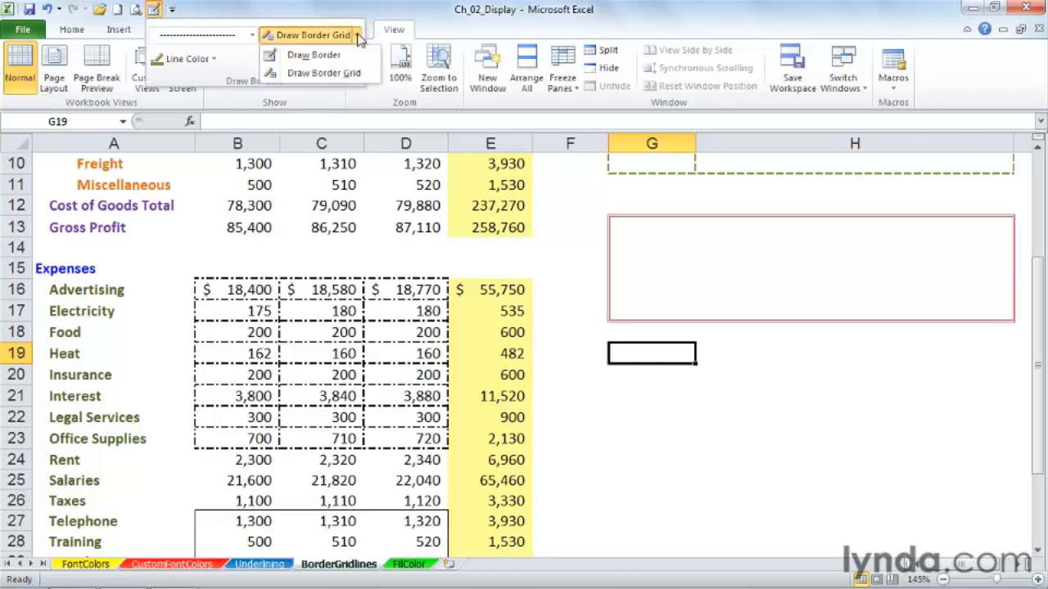
pyautogui.click(326, 74)
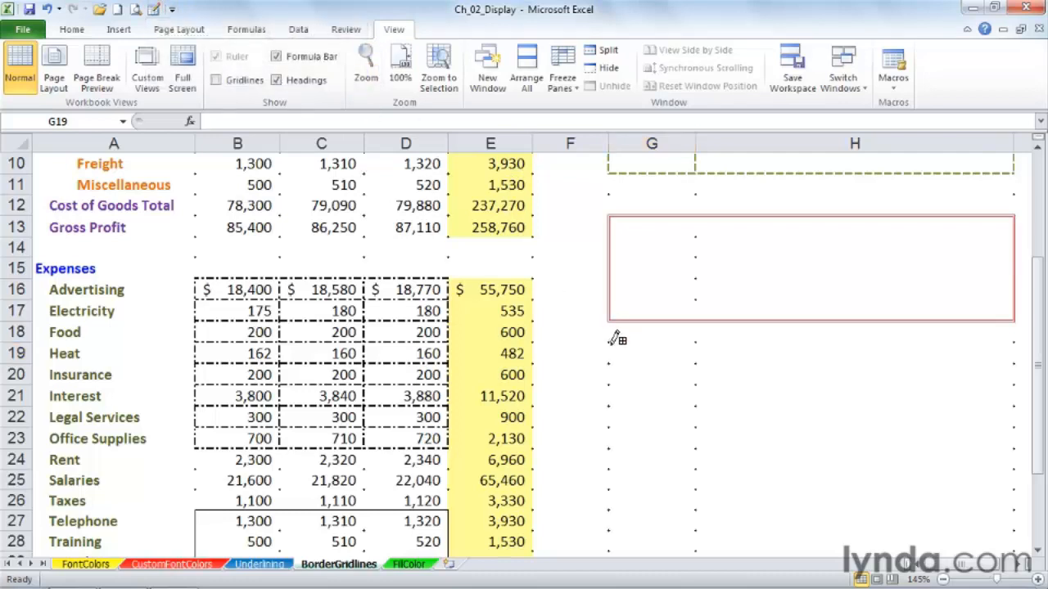
pyautogui.moveTo(612, 339)
pyautogui.mouseDown()
pyautogui.moveTo(616, 439)
pyautogui.moveTo(670, 463)
pyautogui.moveTo(835, 468)
pyautogui.moveTo(884, 486)
pyautogui.moveTo(882, 516)
pyautogui.mouseUp()
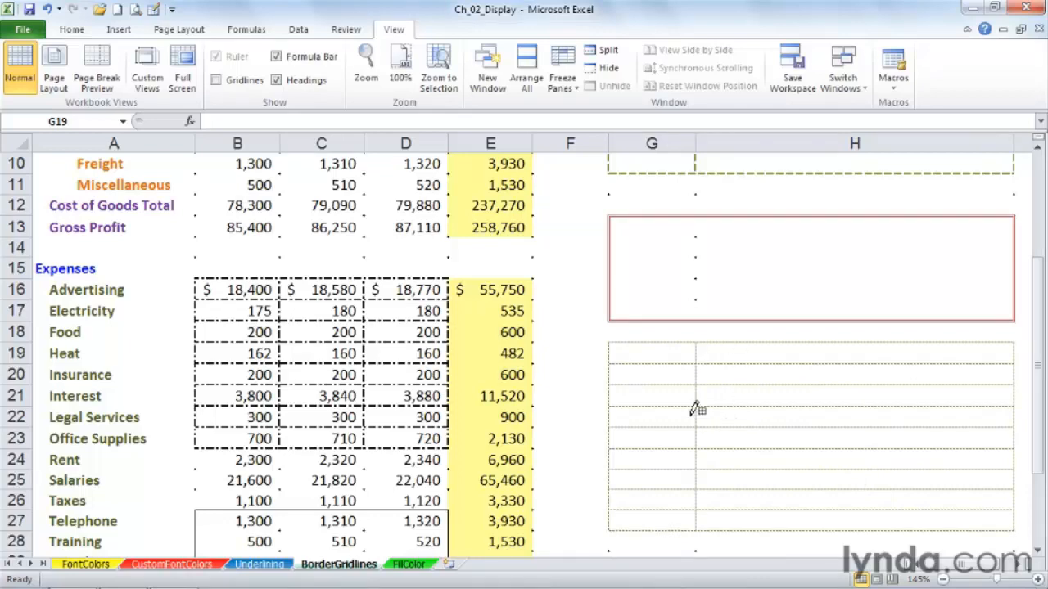
pyautogui.press('Escape')
pyautogui.scroll(-3, 690, 415)
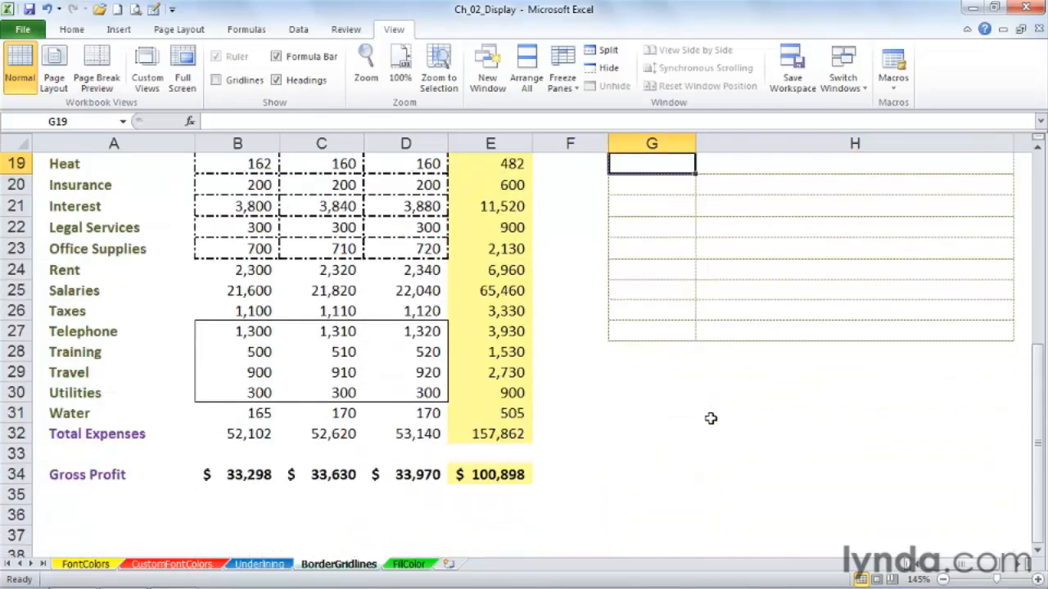
pyautogui.scroll(1, 830, 319)
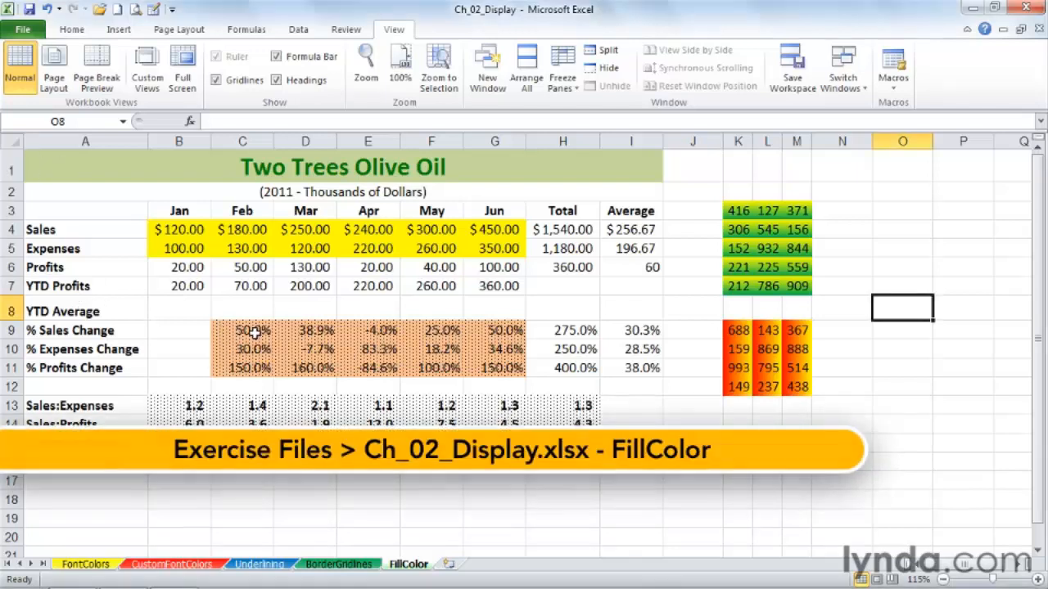
pyautogui.moveTo(249, 331); pyautogui.dragTo(511, 374)
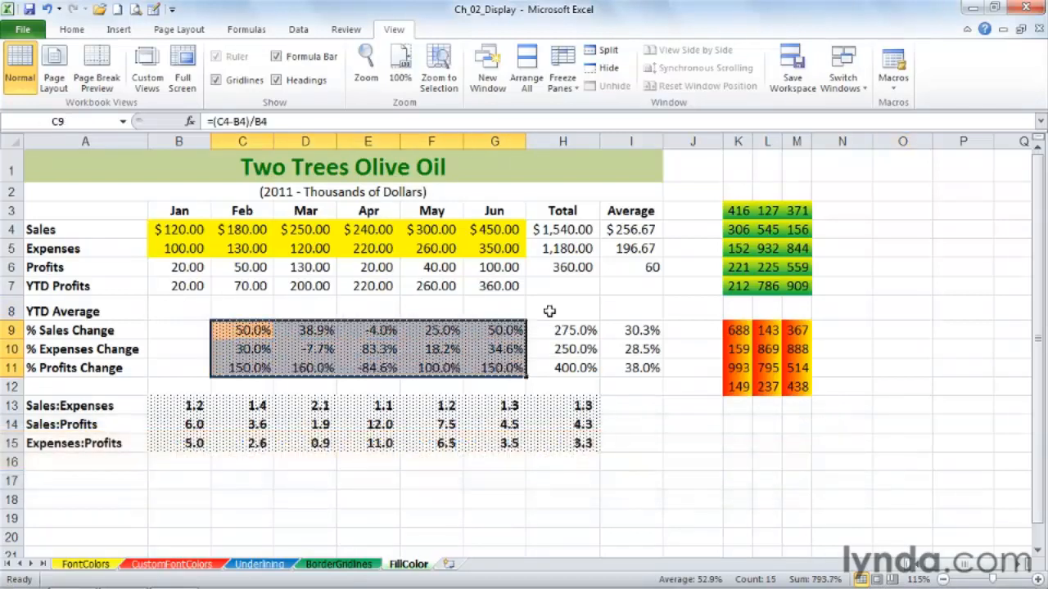
pyautogui.click(628, 285)
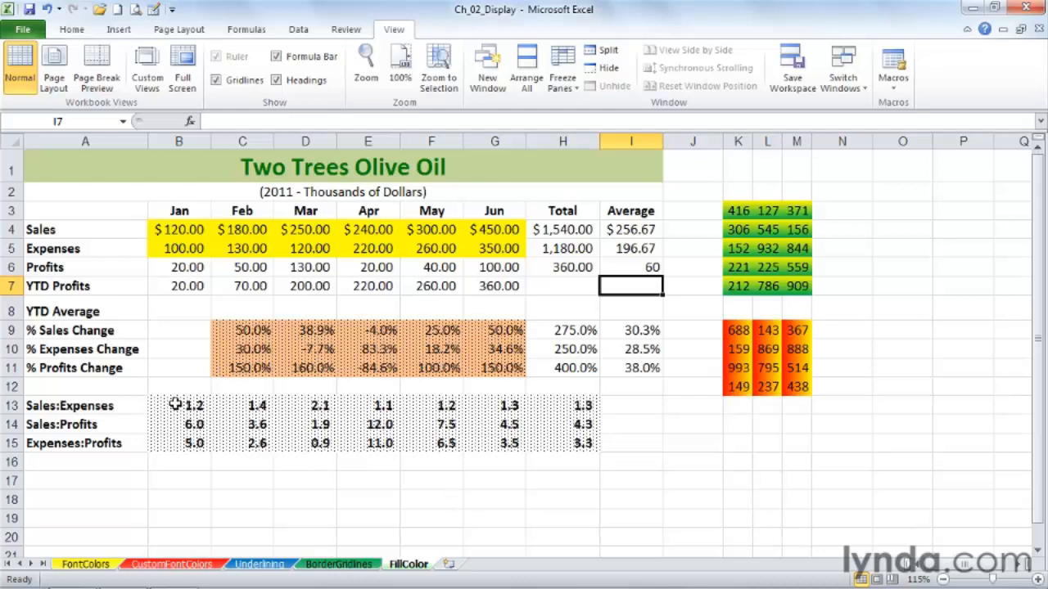
# - In the cell formatting for B13:H15 on the FillColor sheet, choose a thin crosshatch fill pattern and a light orange background
pyautogui.moveTo(174, 404); pyautogui.dragTo(565, 446)
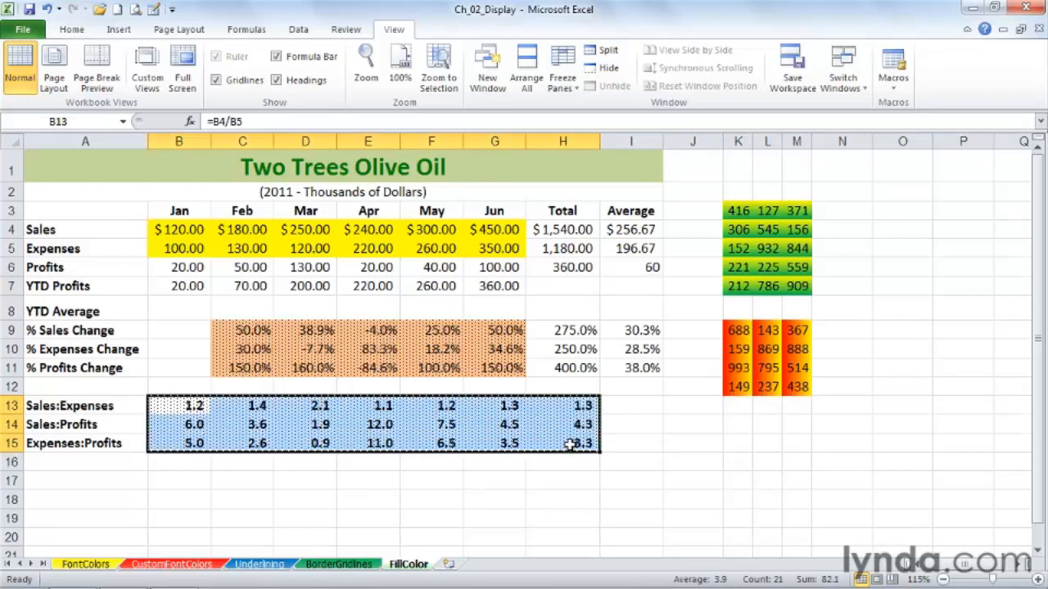
pyautogui.rightClick(571, 442)
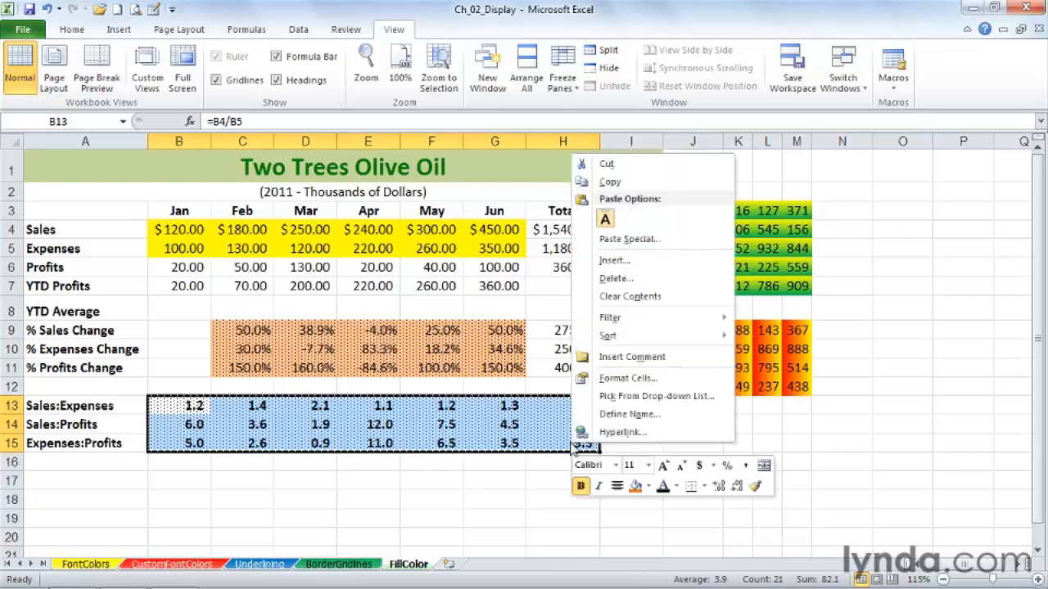
pyautogui.click(618, 380)
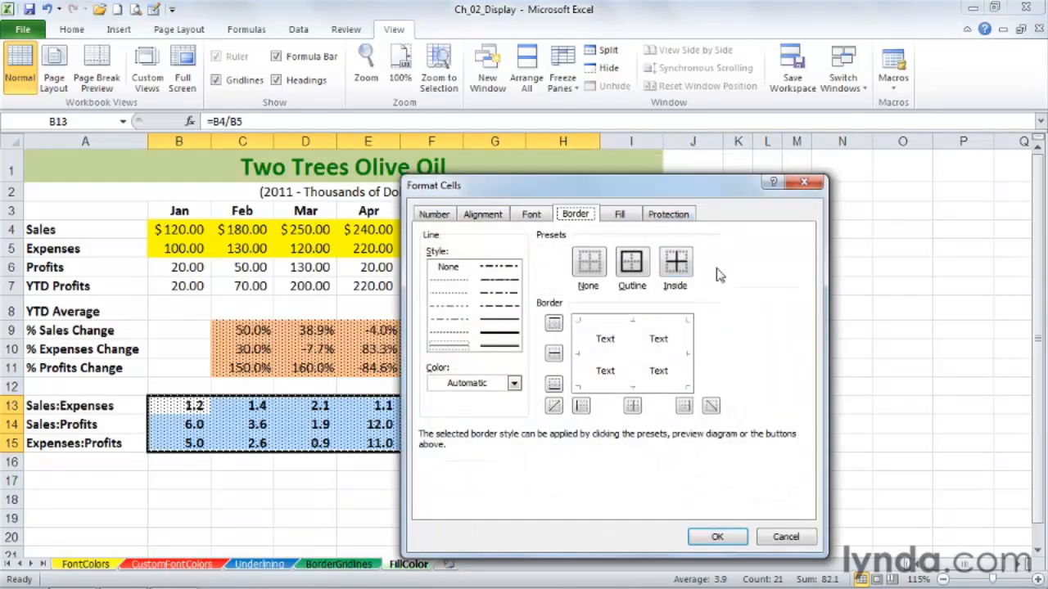
pyautogui.click(623, 215)
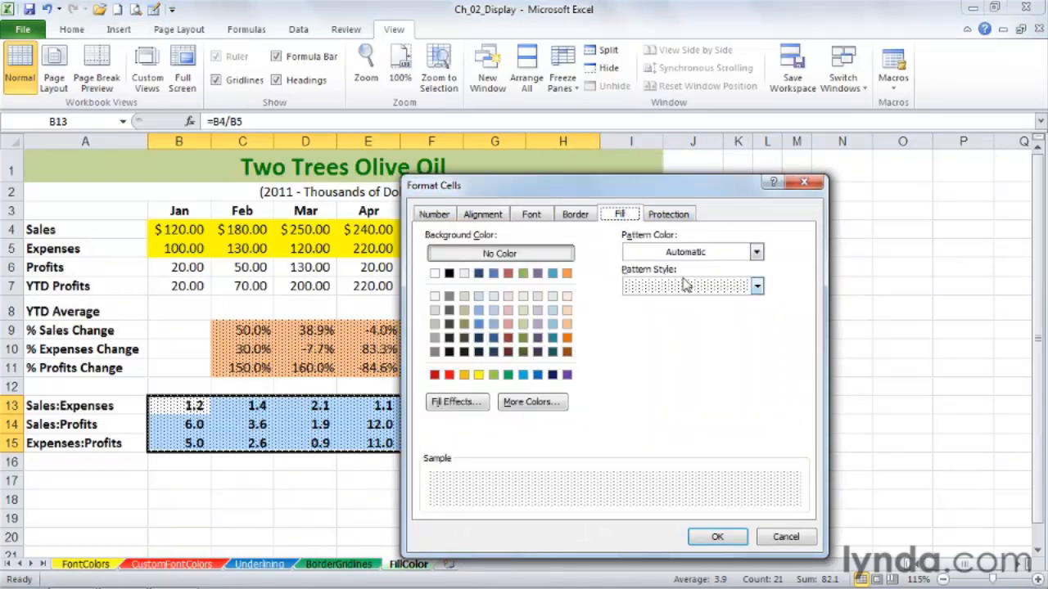
pyautogui.click(757, 288)
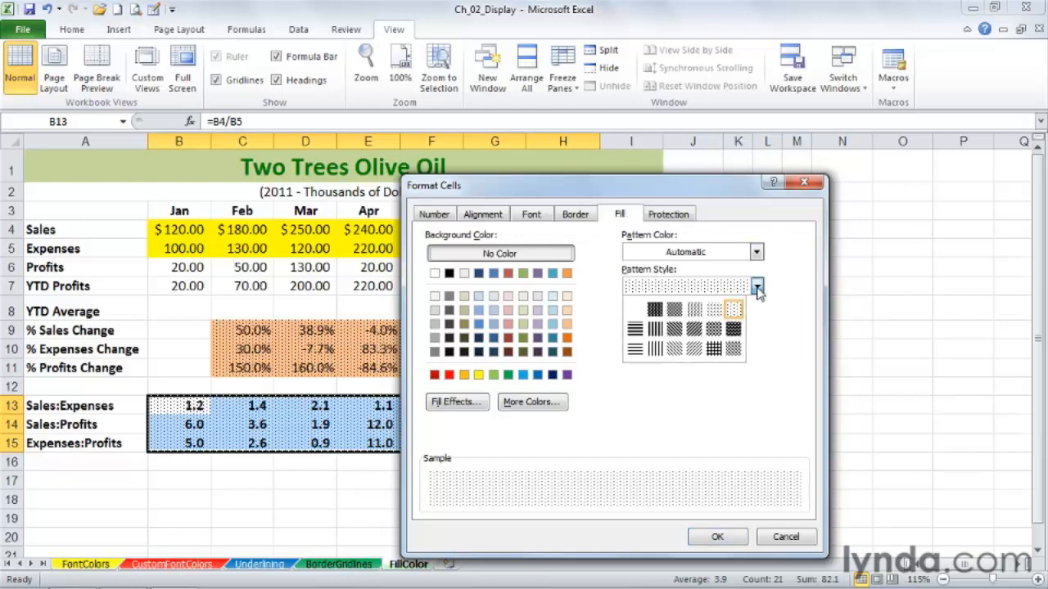
pyautogui.click(714, 351)
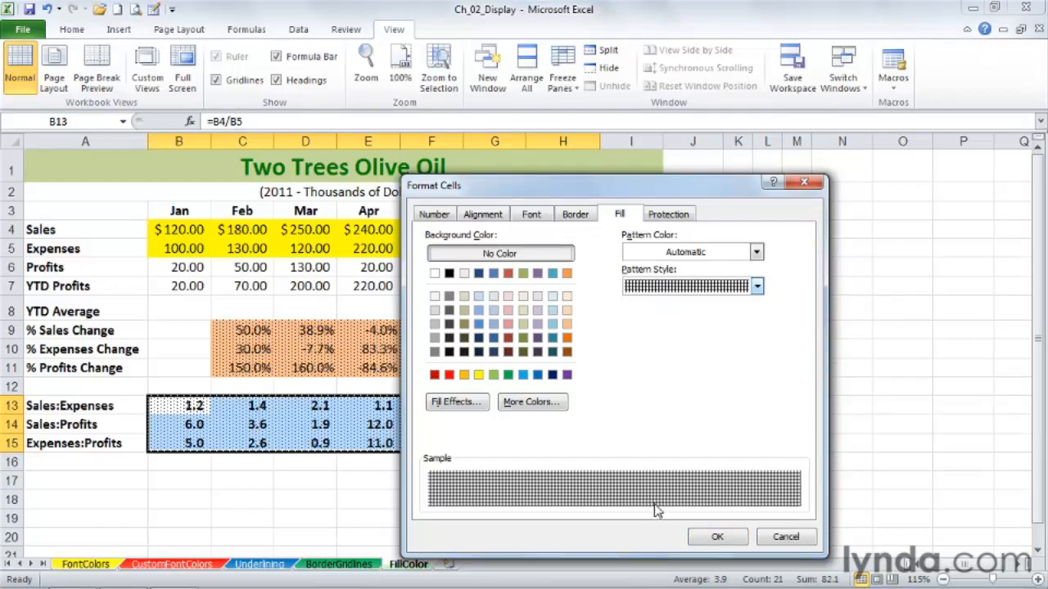
pyautogui.click(566, 324)
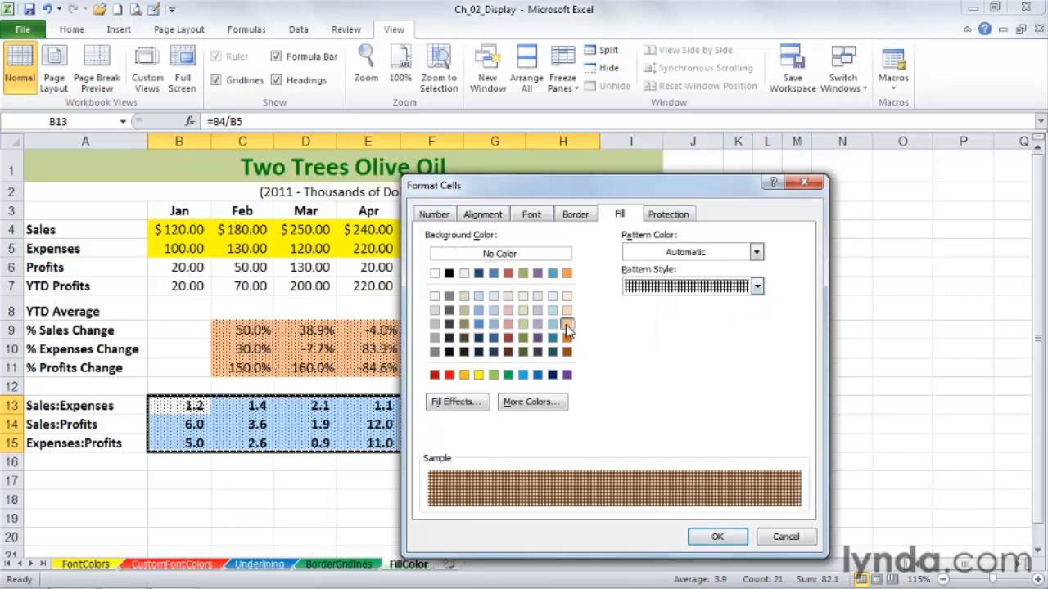
# - Try the 6.25% Gray pattern style, switch to the slightly denser dotted style next to it, and set the pattern color to theme red
pyautogui.click(757, 287)
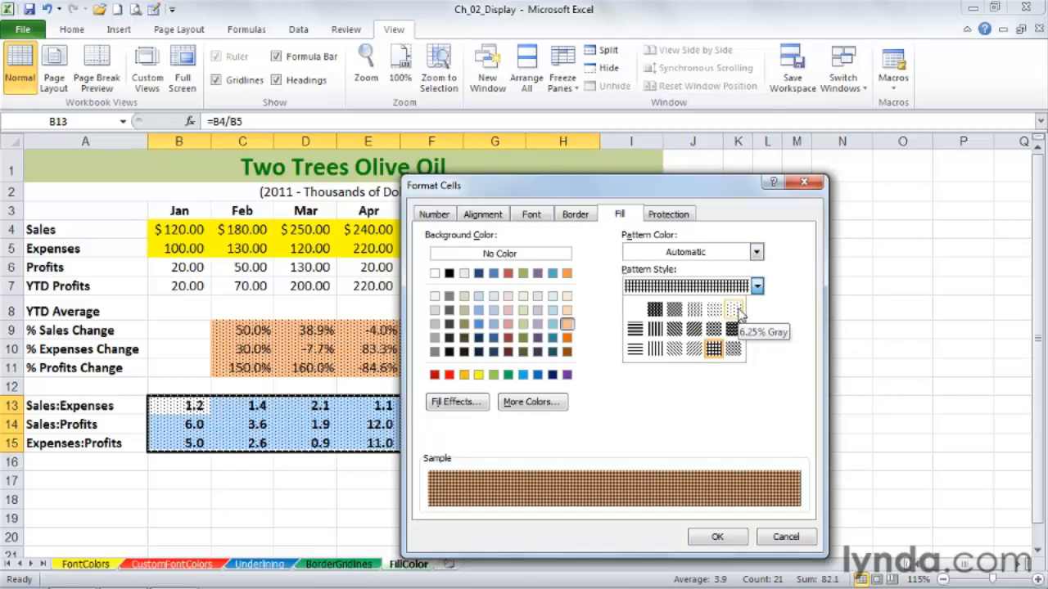
pyautogui.click(737, 311)
pyautogui.click(757, 287)
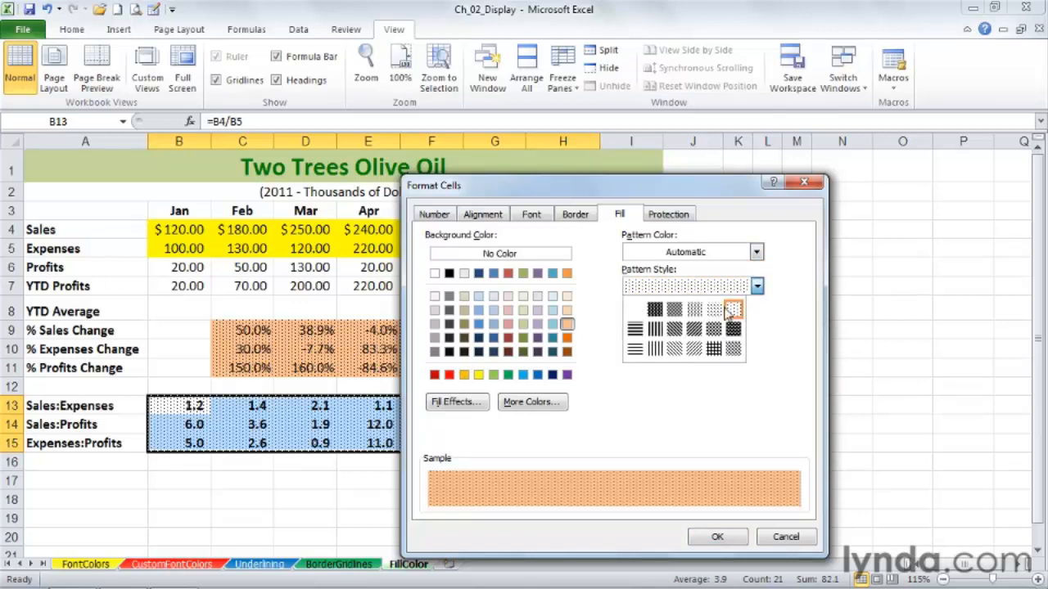
pyautogui.click(713, 311)
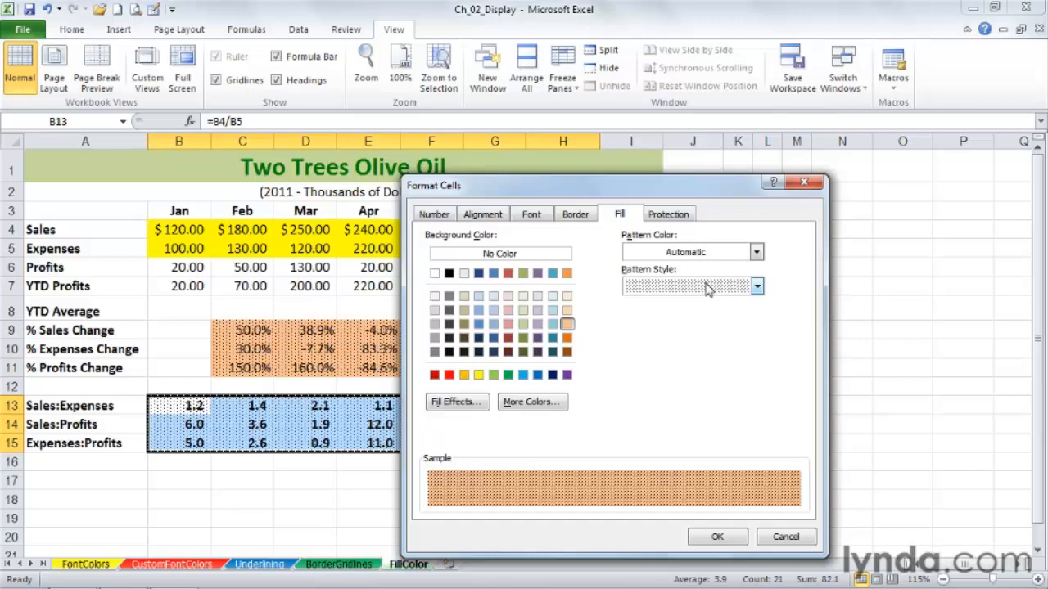
pyautogui.click(757, 252)
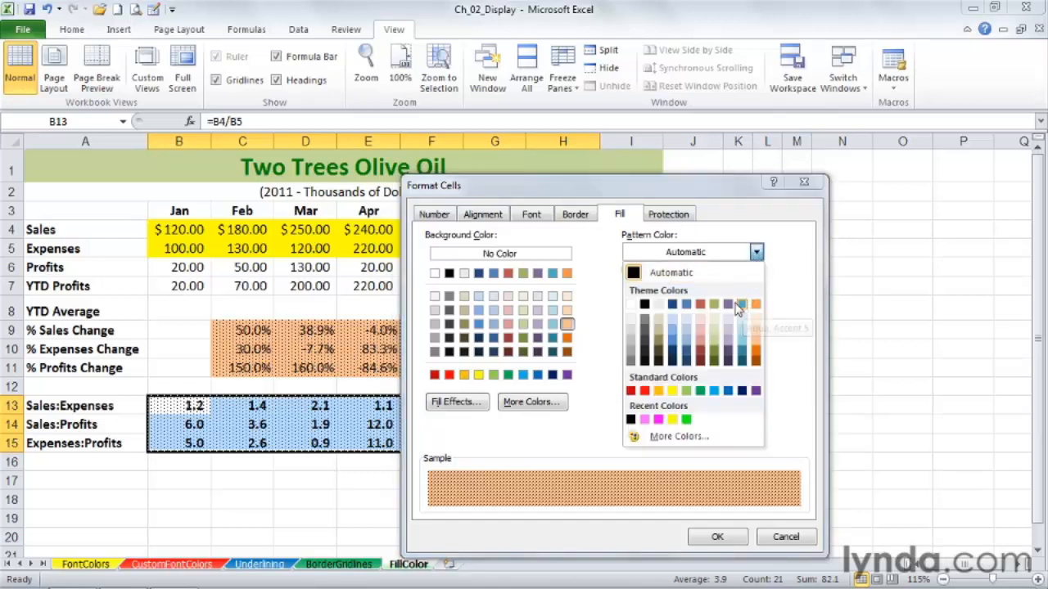
pyautogui.click(701, 304)
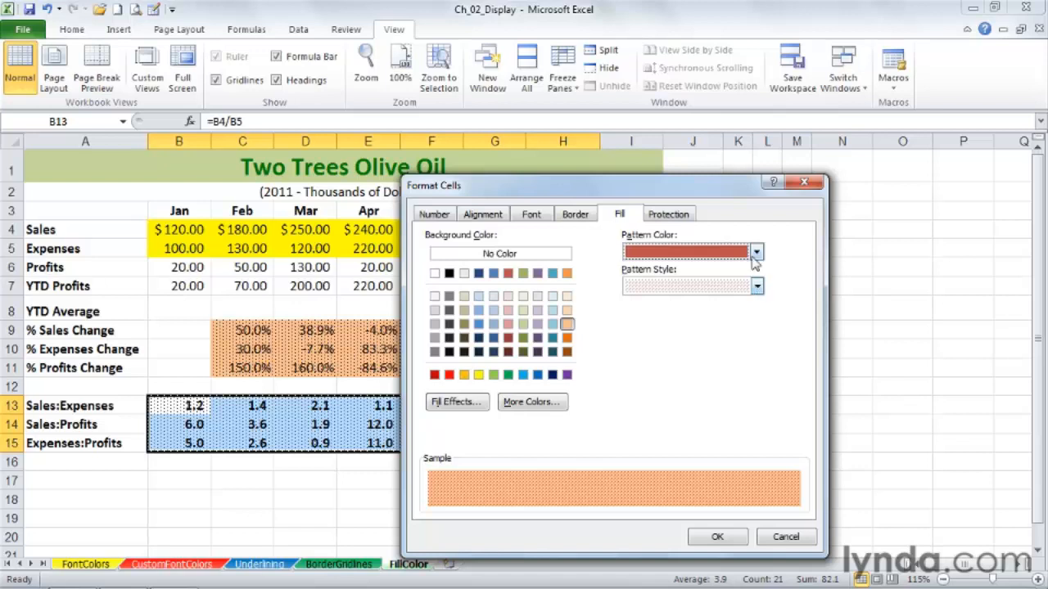
# - Apply the dotted orange fill to B13:H15, undo it for comparison, and restore it
pyautogui.click(717, 539)
pyautogui.click(692, 480)
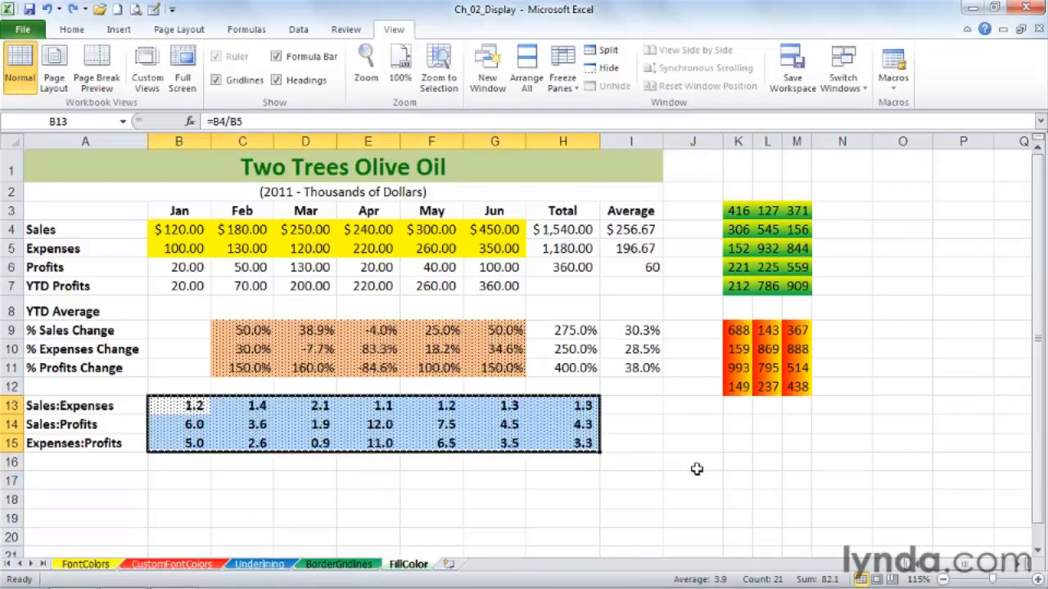
pyautogui.hotkey('ctrl', 'z')
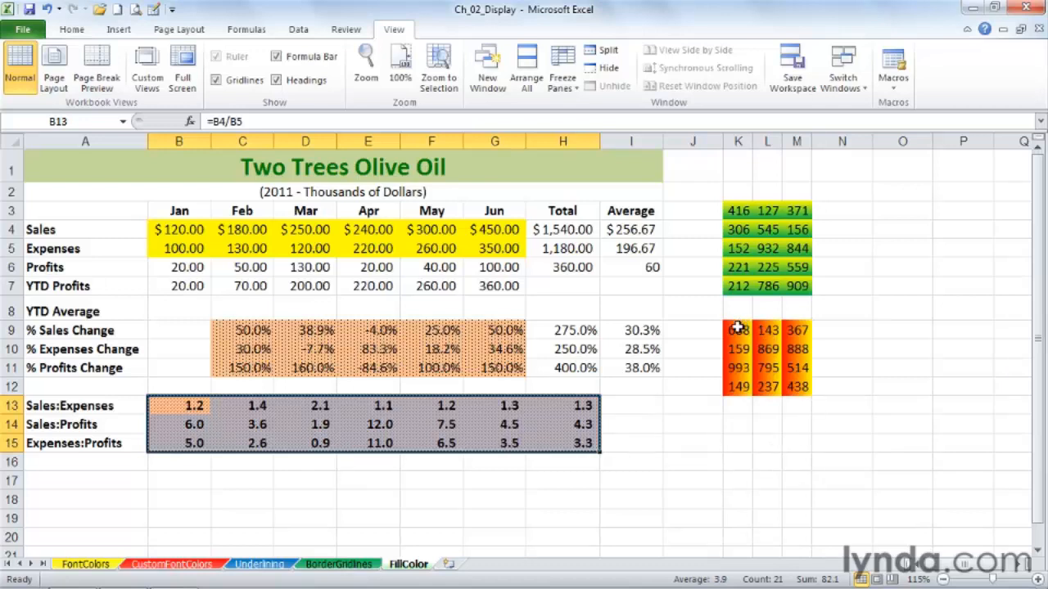
# - Open the gradient fill effects for cells K9:M12 and set Color 1 to green and Color 2 to light blue
pyautogui.moveTo(738, 328); pyautogui.dragTo(794, 389)
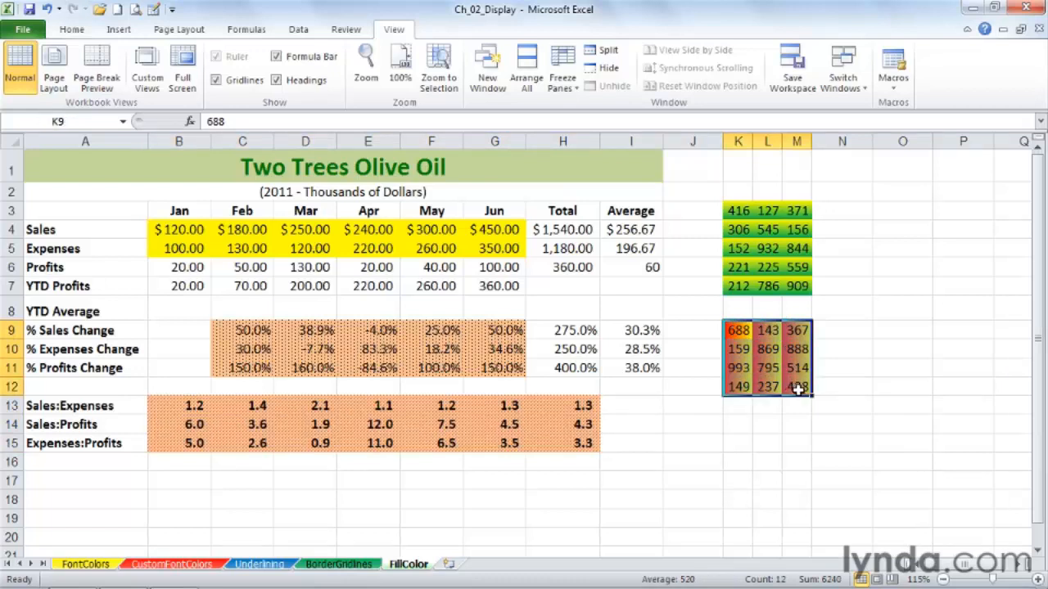
pyautogui.rightClick(798, 390)
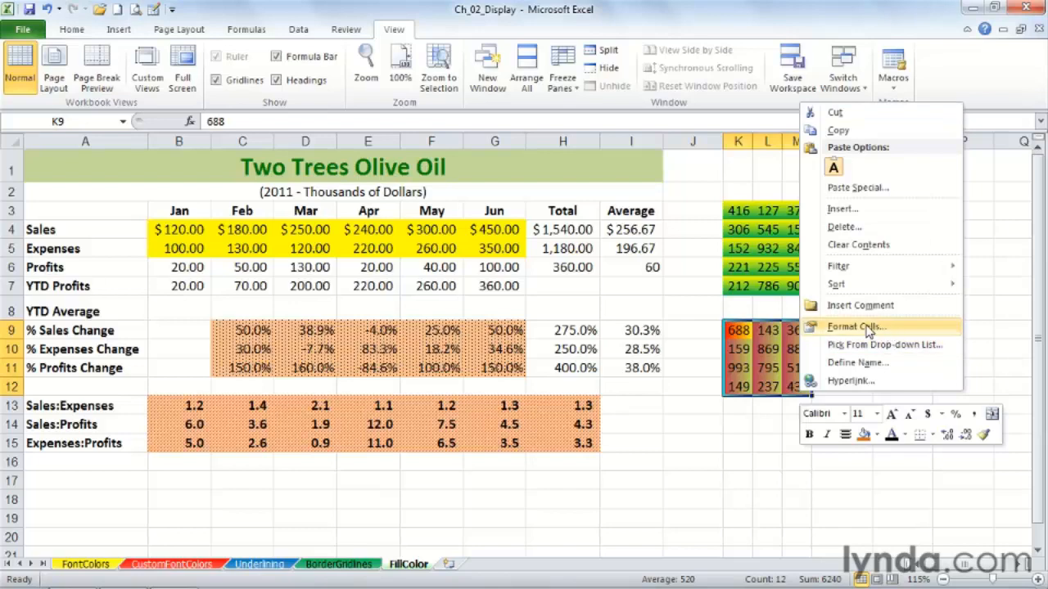
pyautogui.click(861, 330)
pyautogui.moveTo(893, 76); pyautogui.dragTo(576, 154)
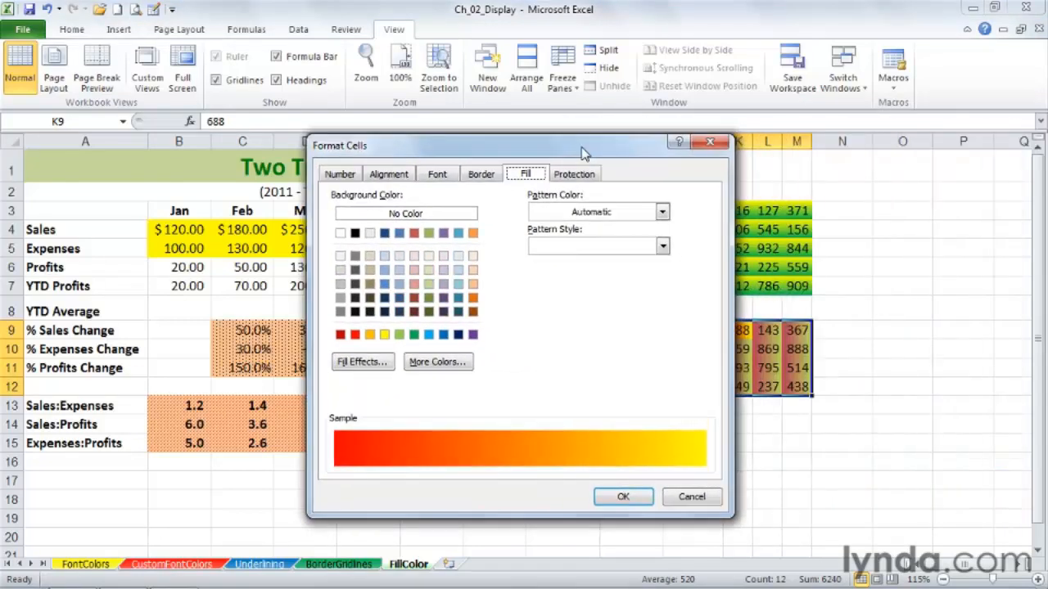
pyautogui.click(369, 368)
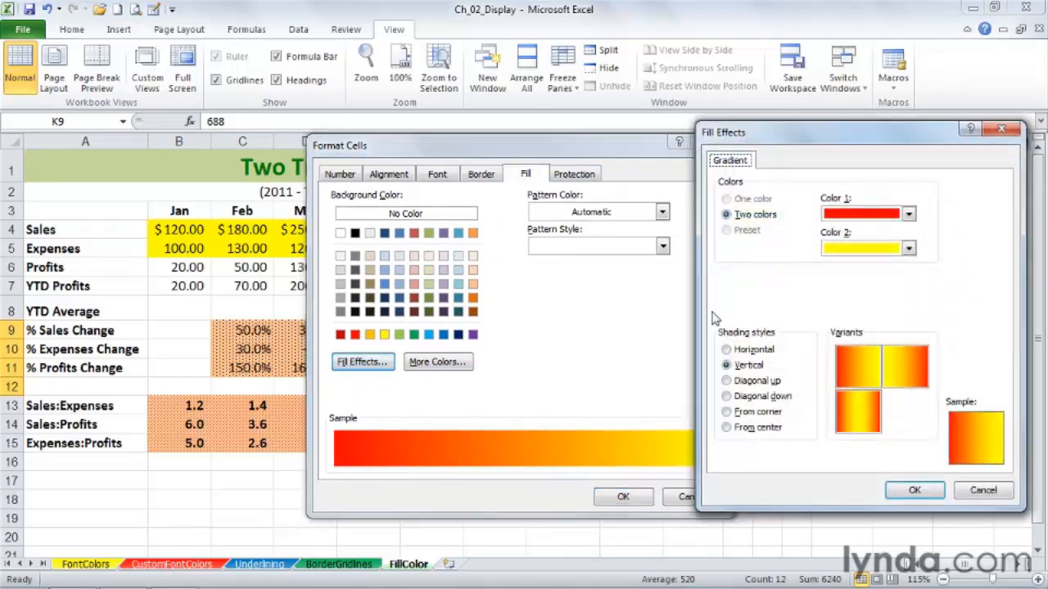
pyautogui.moveTo(849, 136); pyautogui.dragTo(528, 135)
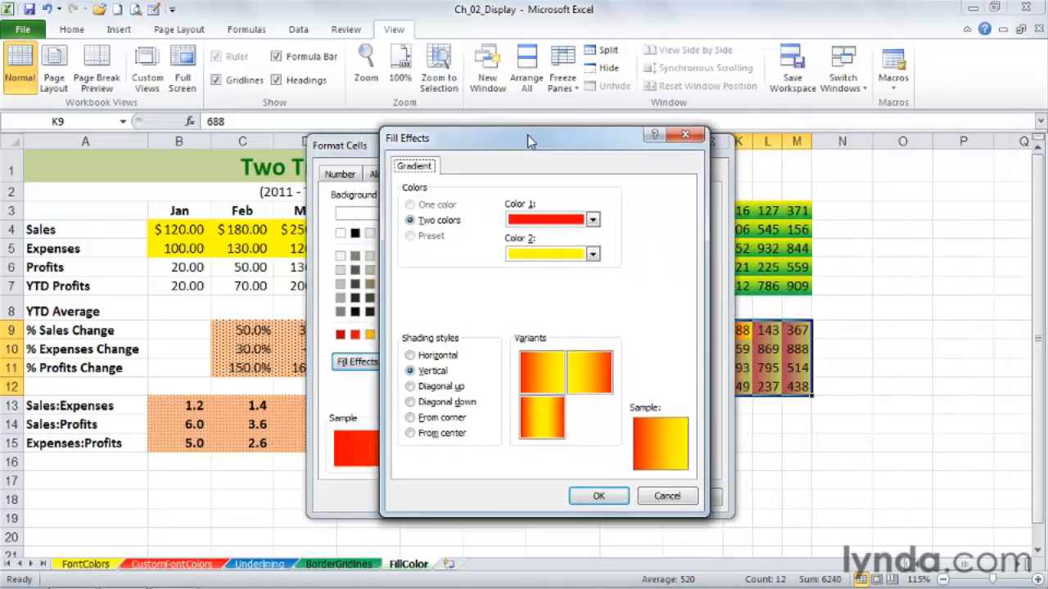
pyautogui.click(592, 221)
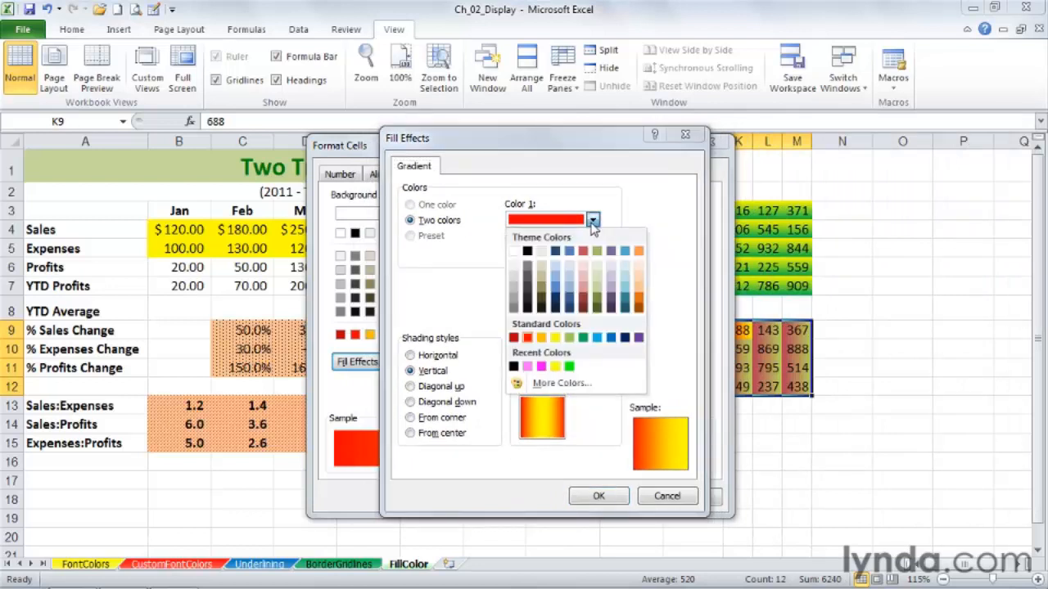
pyautogui.click(585, 338)
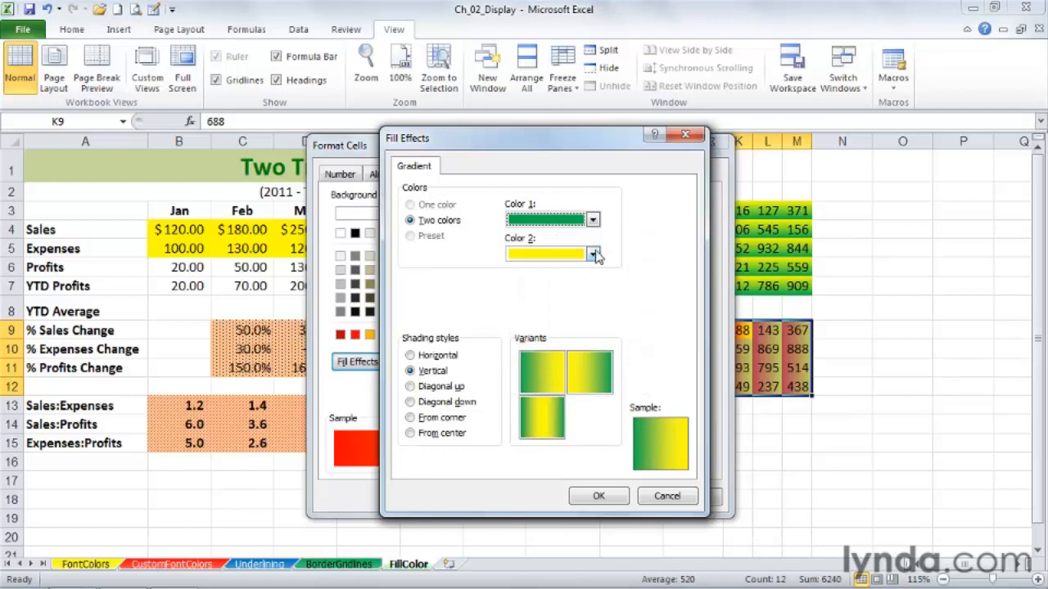
pyautogui.click(592, 255)
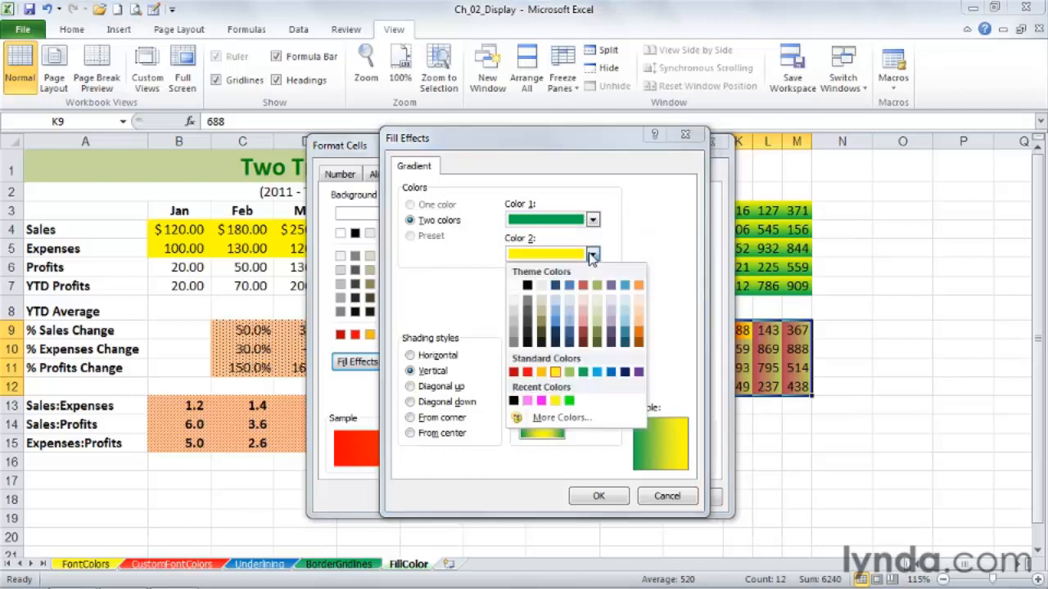
pyautogui.click(625, 310)
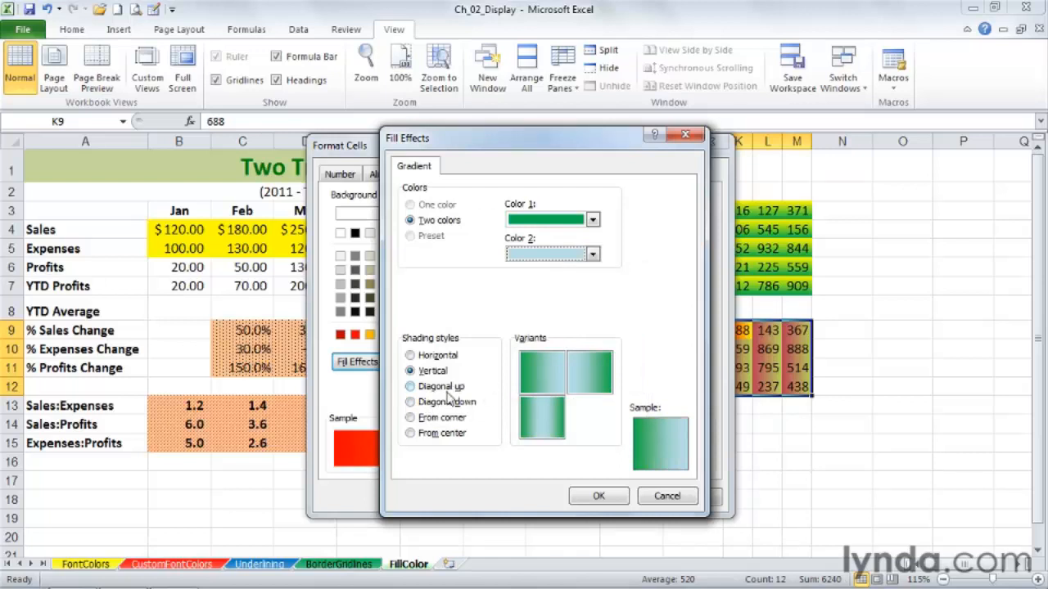
# - Compare the gradient's variants and shading styles, and accept Horizontal shading with the variant that has light blue in the middle
pyautogui.click(586, 387)
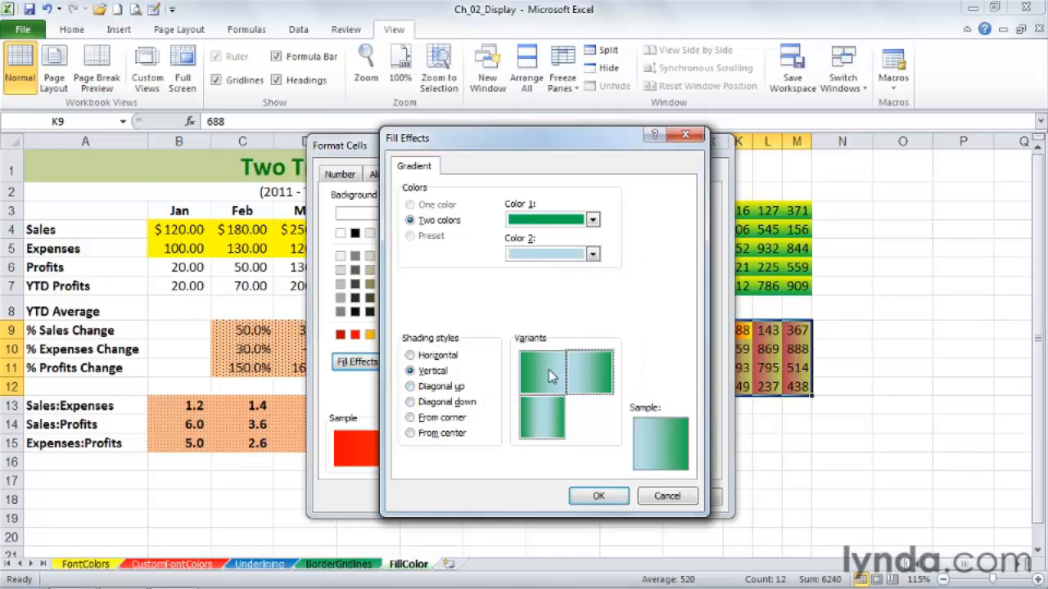
pyautogui.click(560, 422)
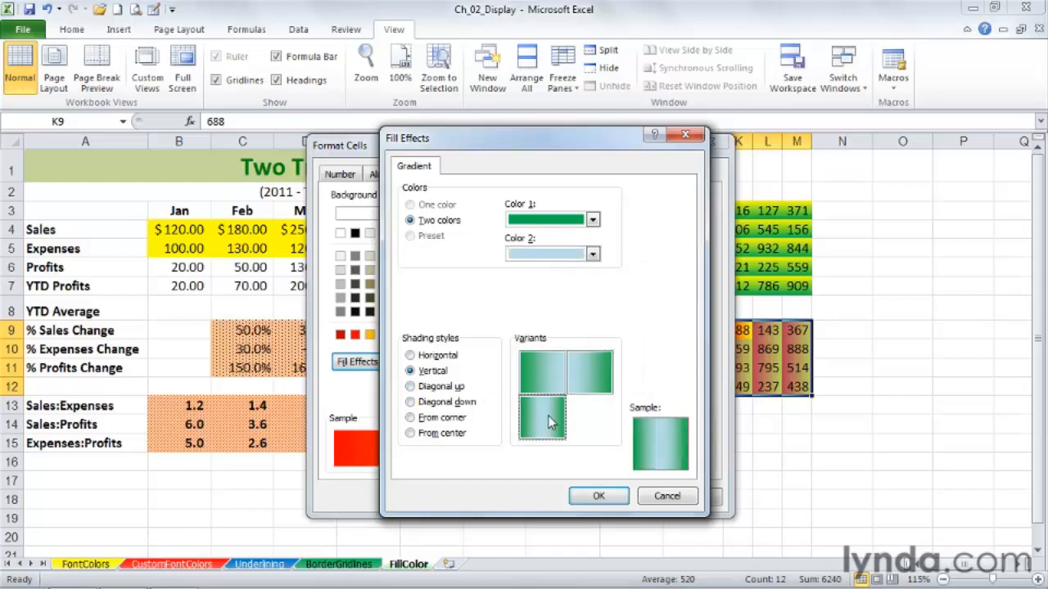
pyautogui.click(443, 390)
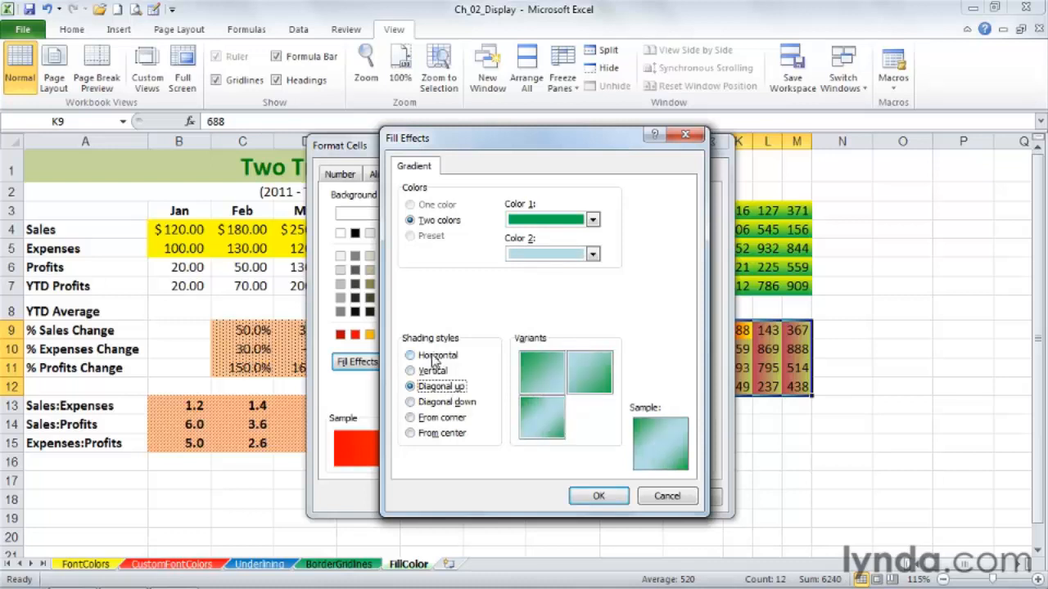
pyautogui.click(434, 359)
pyautogui.click(540, 417)
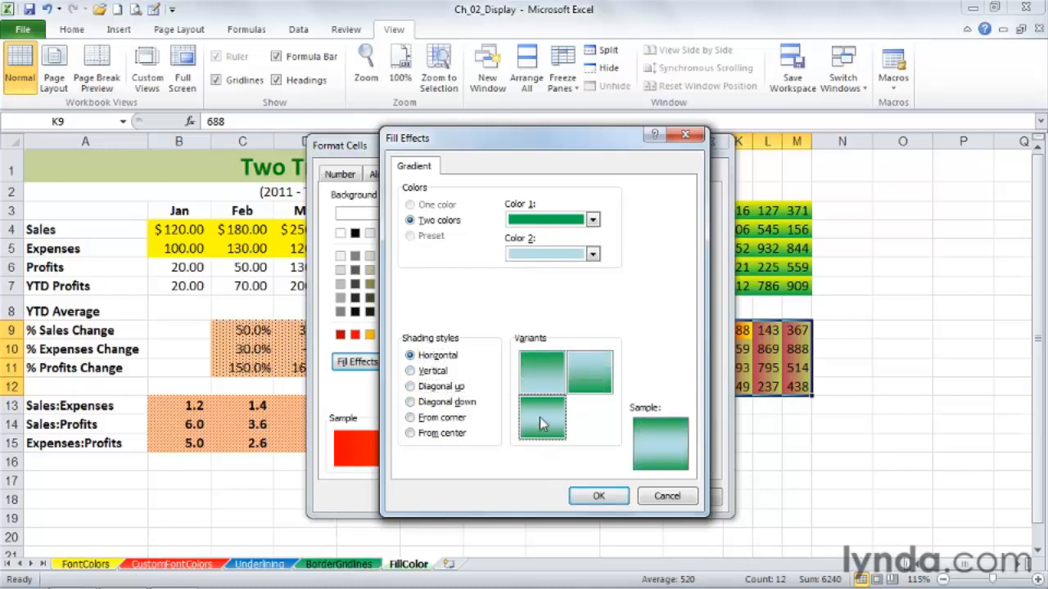
pyautogui.click(598, 498)
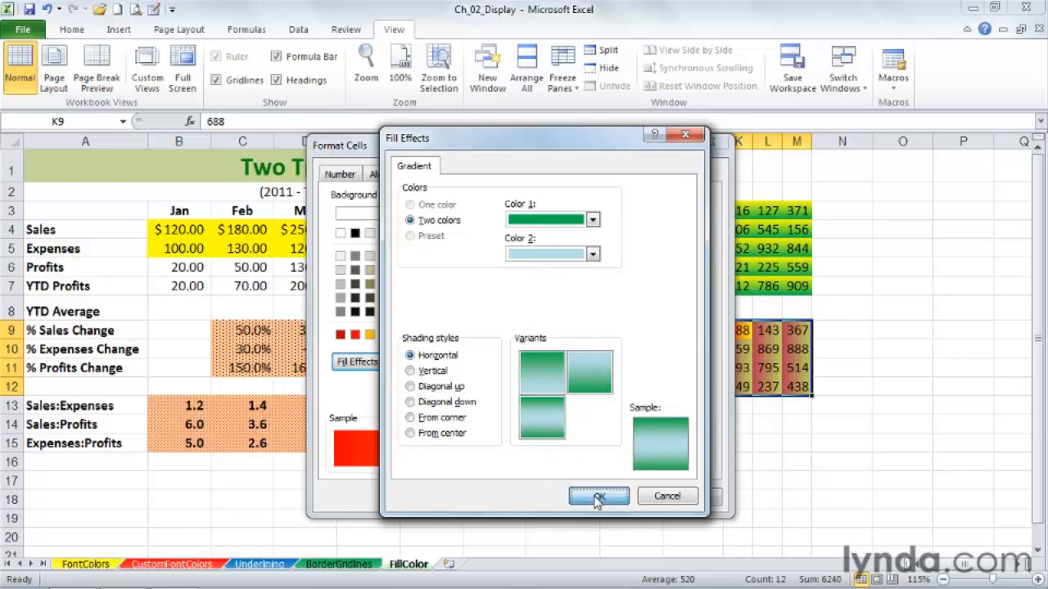